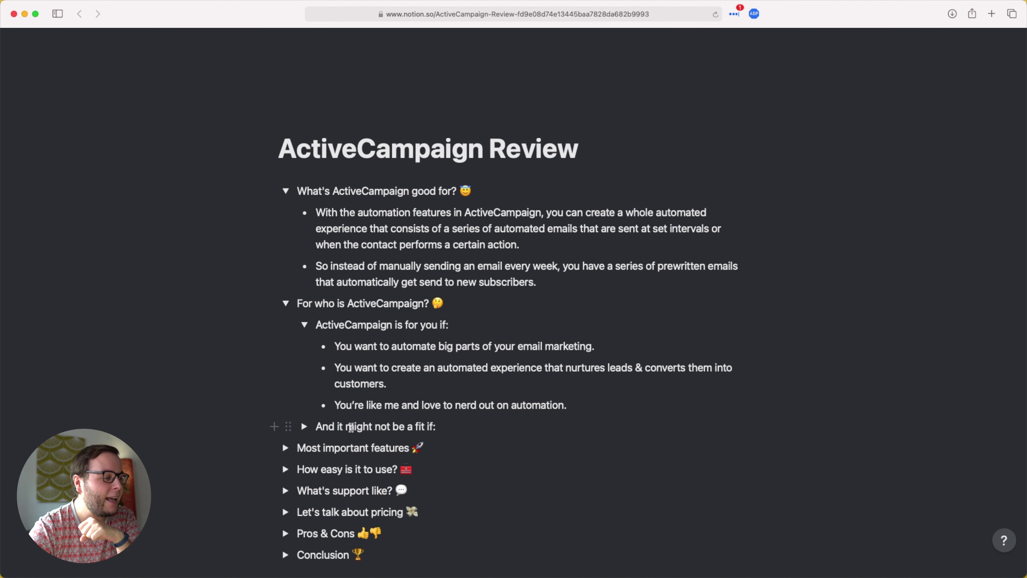
# Expand the "And it might not be a fit if:" section and check the linked affiliate marketing policy on what is not allowed
pyautogui.click(304, 427)
pyautogui.scroll(-3, 409, 360)
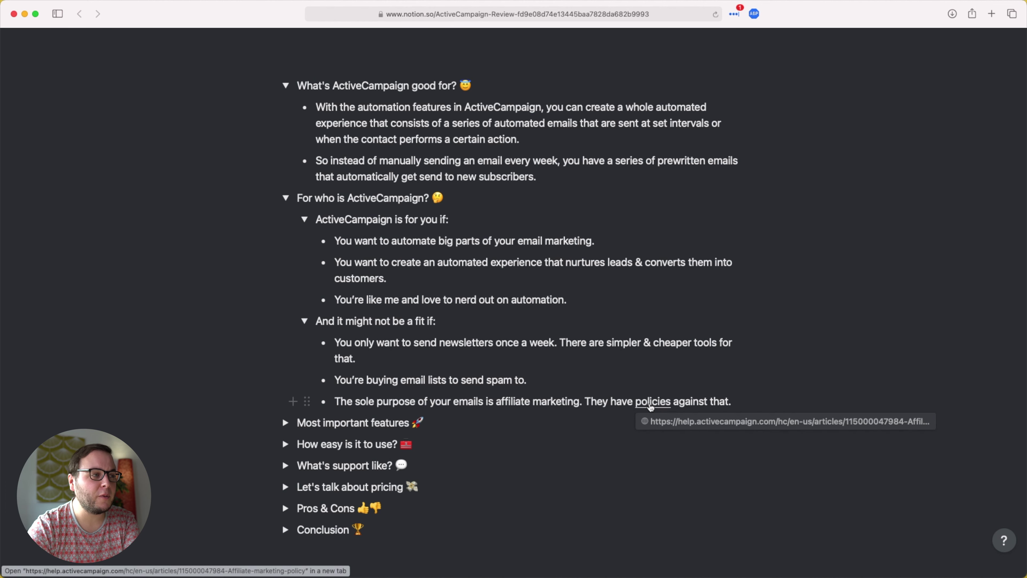
pyautogui.click(650, 409)
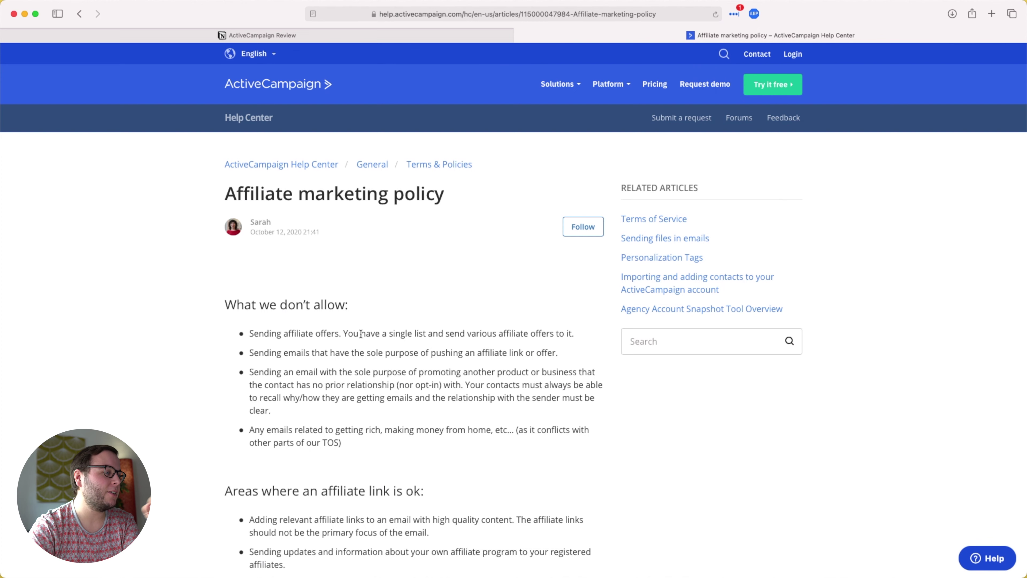
pyautogui.scroll(-2, 369, 376)
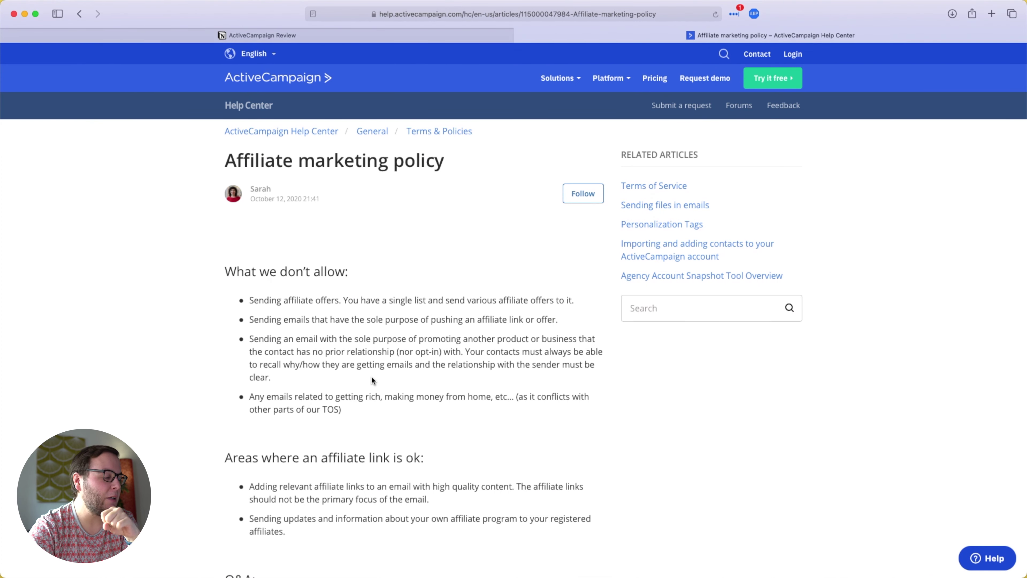
pyautogui.click(520, 35)
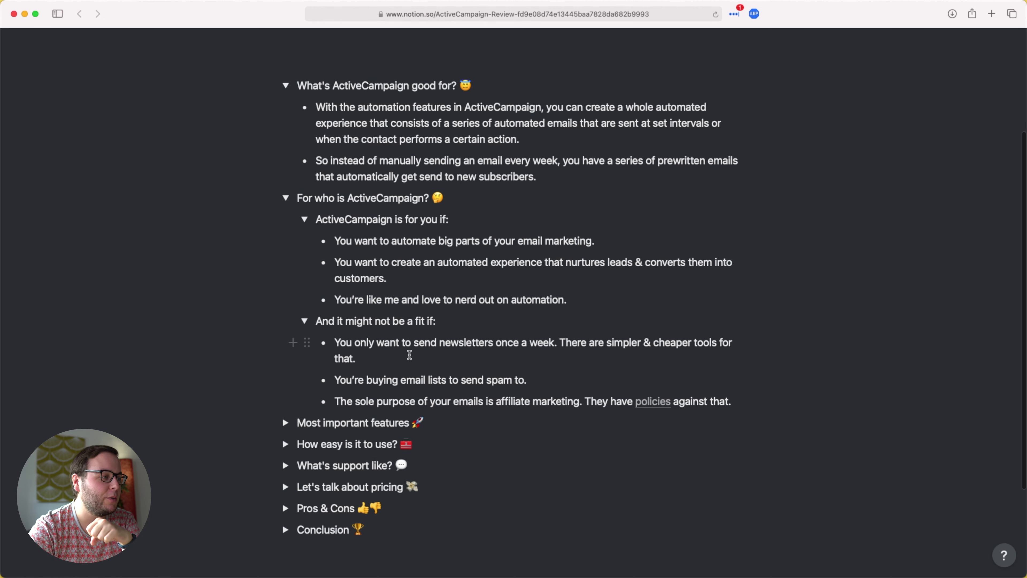
# Expand the "Most important features" section and its Automations entry to show the example automations
pyautogui.scroll(-1, 409, 355)
pyautogui.scroll(-1, 409, 355)
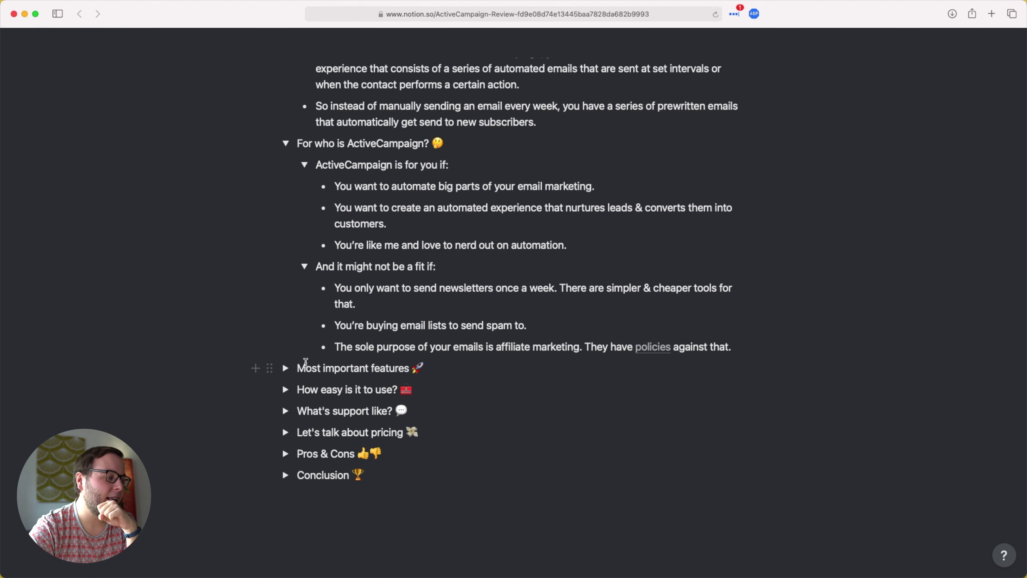
pyautogui.click(285, 369)
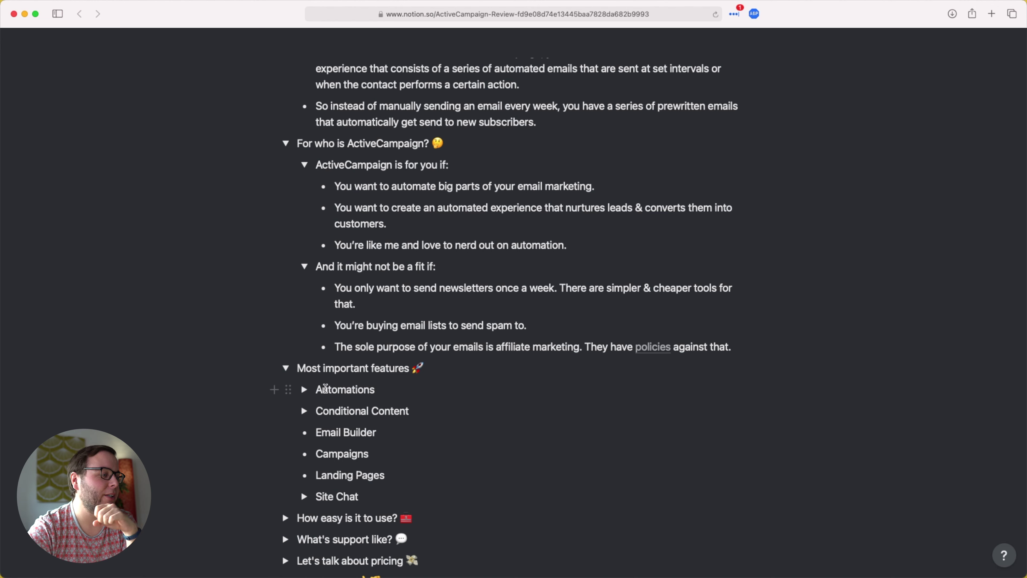
pyautogui.scroll(-3, 325, 389)
pyautogui.click(304, 336)
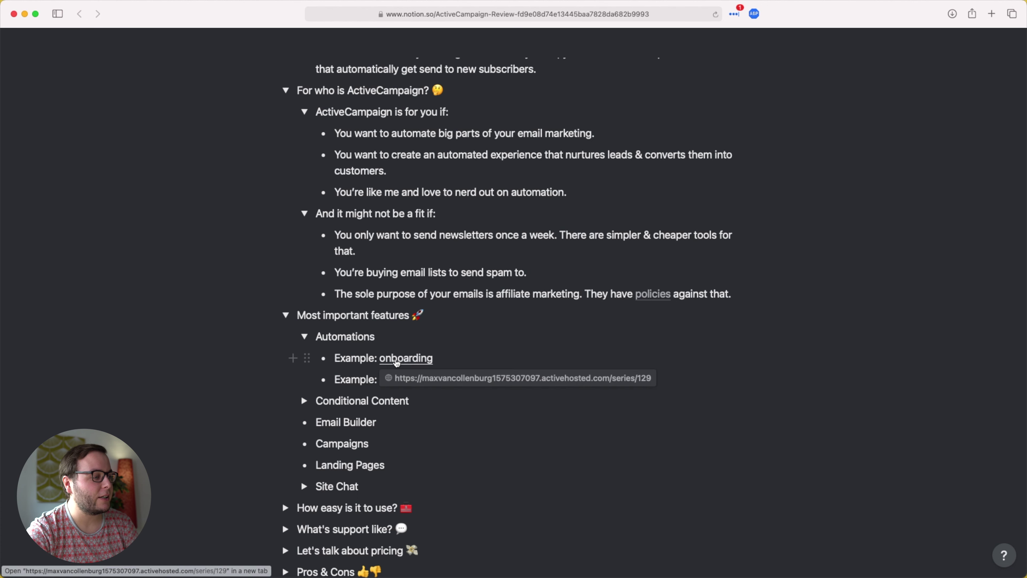
# Open the linked onboarding example automation in ActiveCampaign and examine its start trigger and overall layout
pyautogui.keyDown('super'); pyautogui.click(399, 358); pyautogui.keyUp('super')
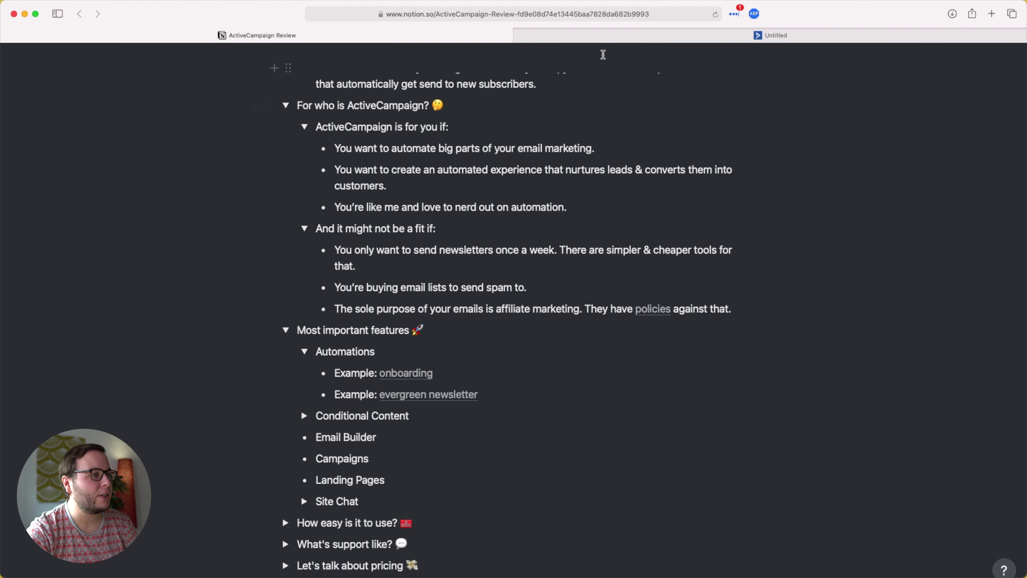
pyautogui.click(614, 41)
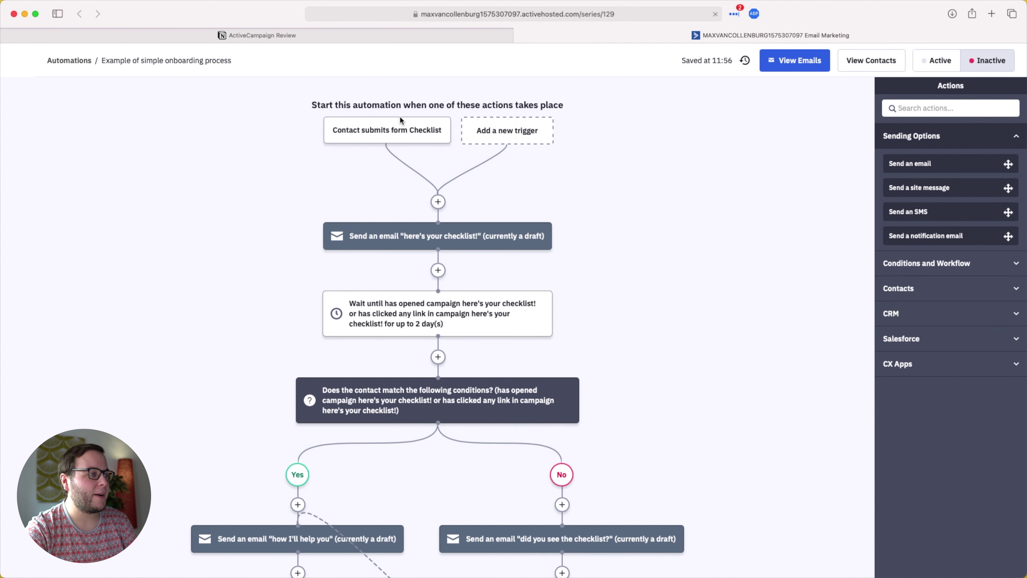
pyautogui.moveTo(400, 121)
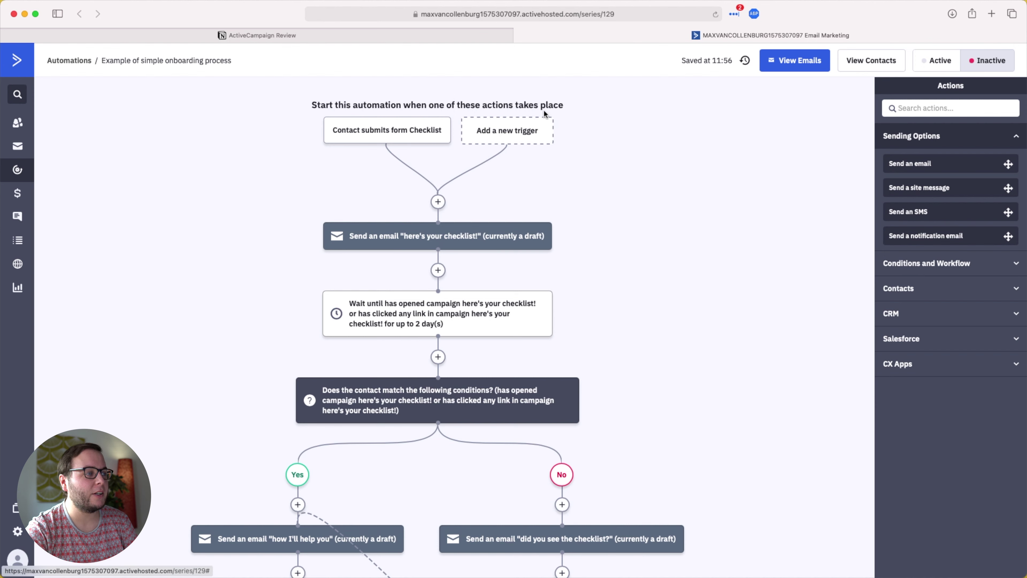
pyautogui.moveTo(389, 141)
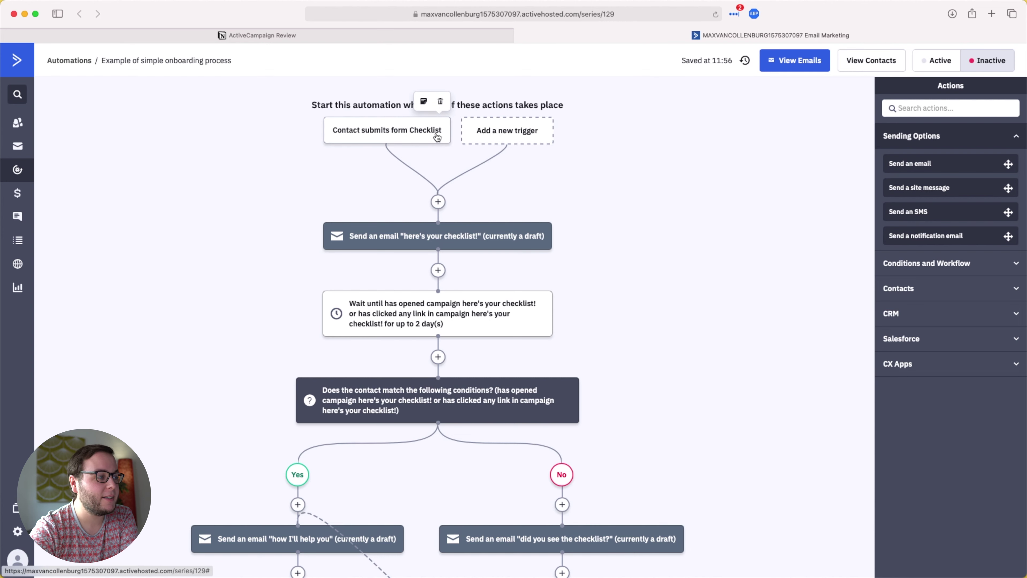
pyautogui.scroll(-5, 435, 235)
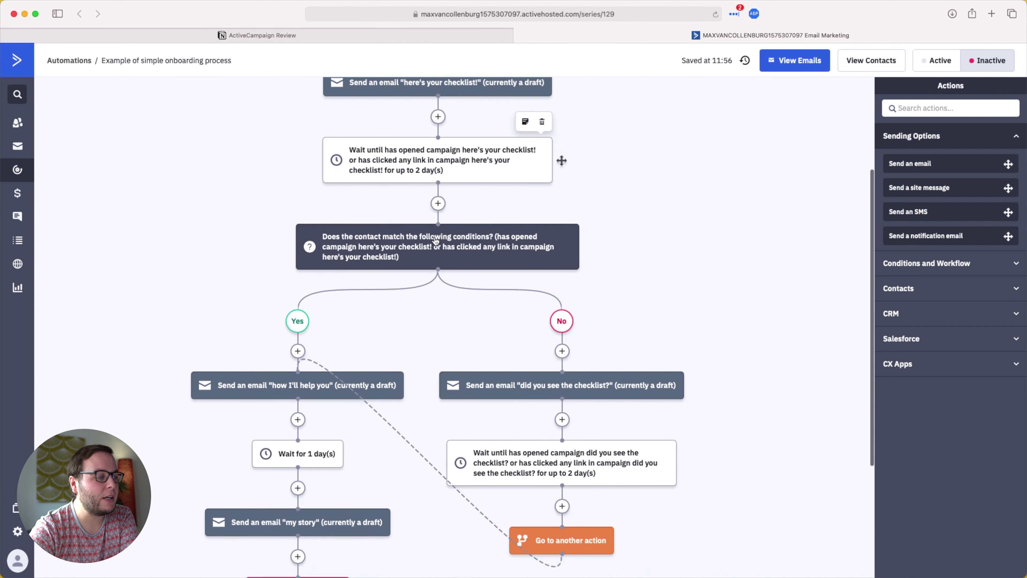
pyautogui.scroll(8, 435, 238)
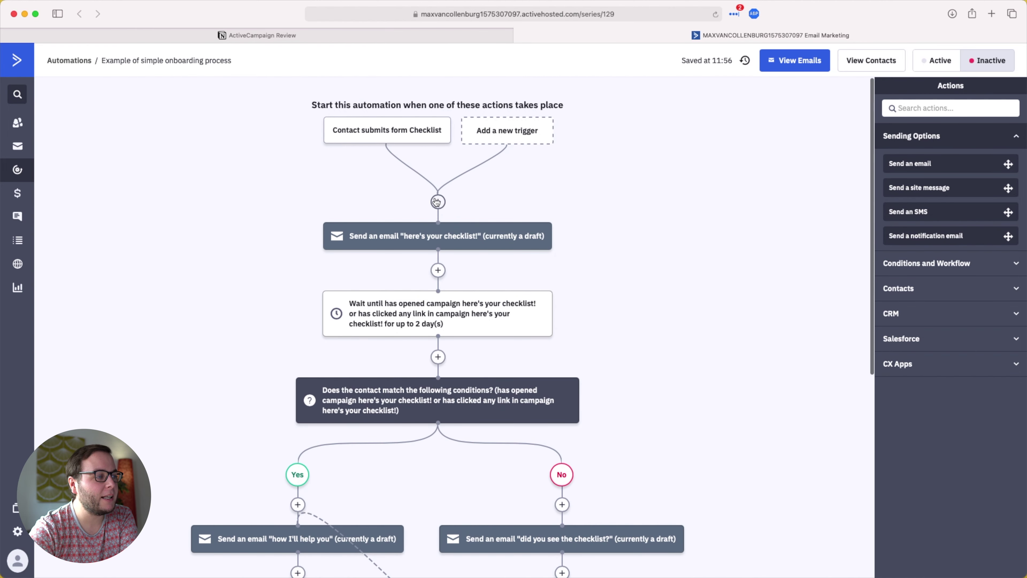
# Browse the actions that can be added below the trigger, from Conditions and Workflow through CX Apps, without adding any
pyautogui.click(437, 202)
pyautogui.click(413, 155)
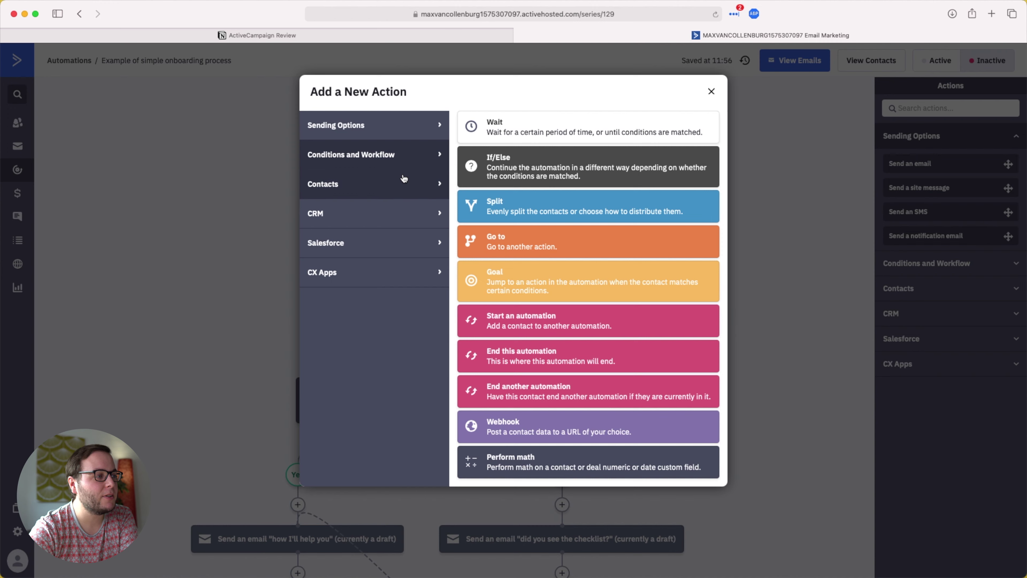
pyautogui.click(403, 179)
pyautogui.click(393, 217)
pyautogui.click(393, 244)
pyautogui.click(379, 269)
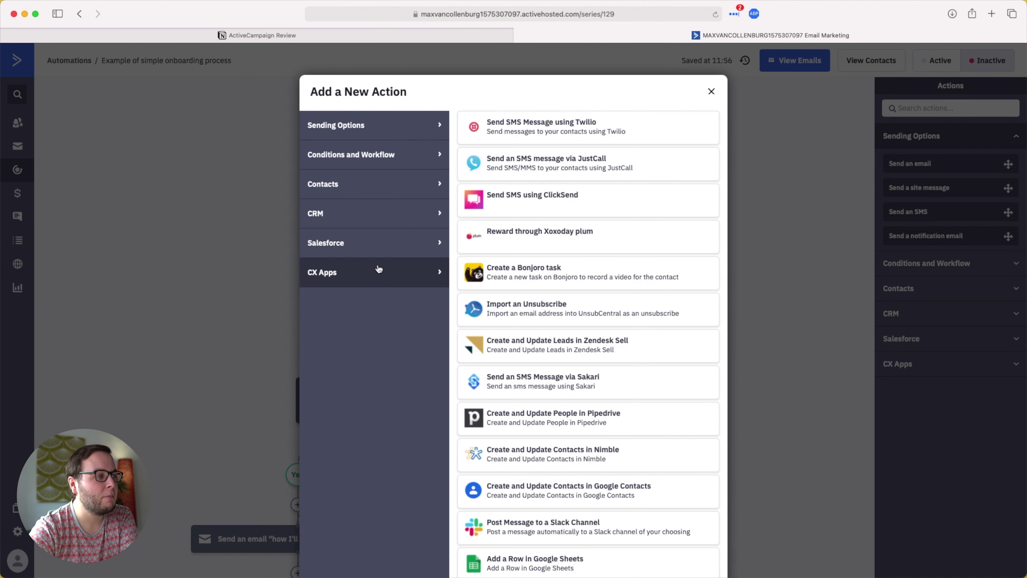
pyautogui.click(266, 216)
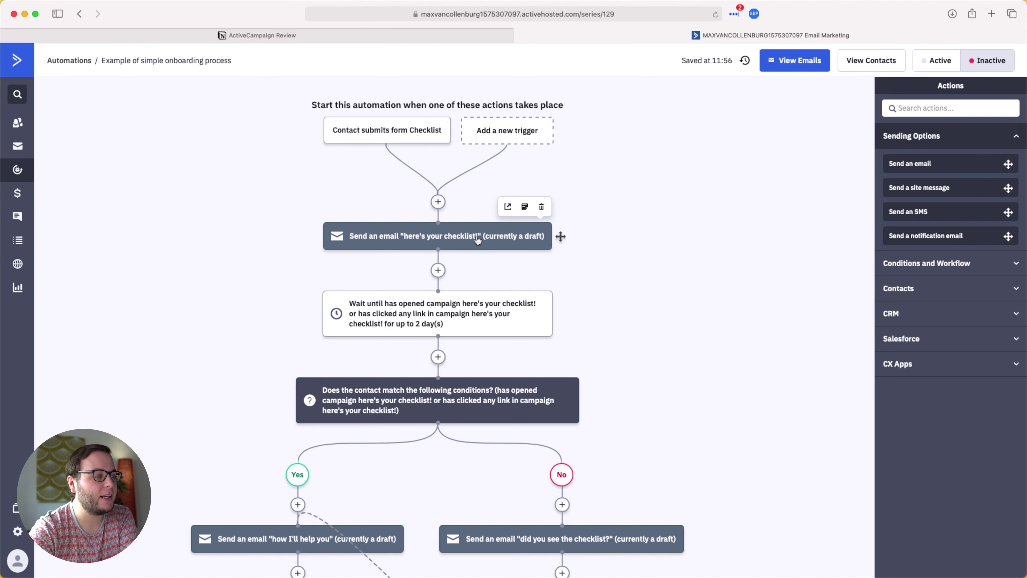
# Examine the onboarding flow from the "here's your checklist!" email through the wait condition and both the Yes and No branches
pyautogui.scroll(-3, 478, 240)
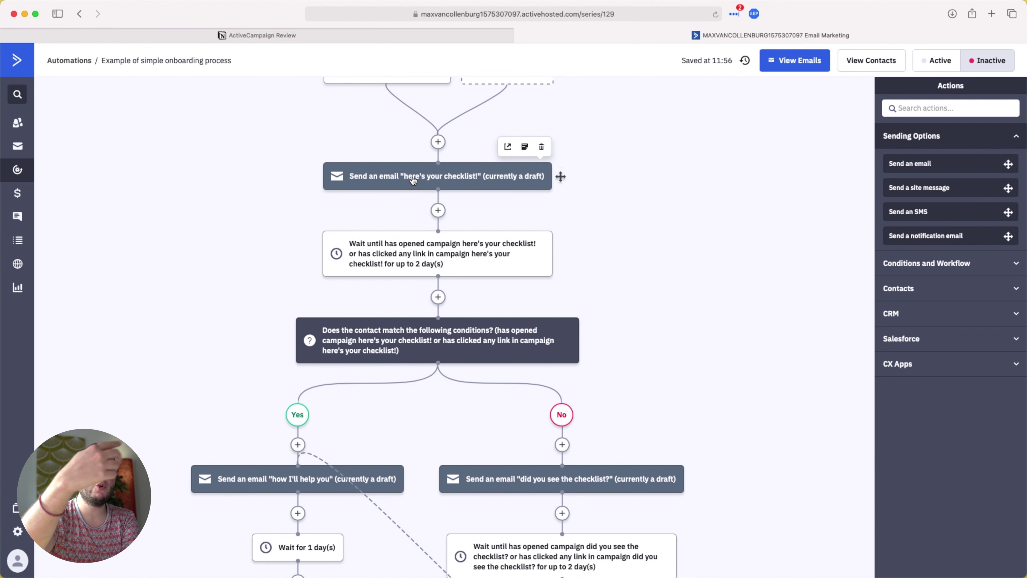
pyautogui.scroll(-3, 413, 181)
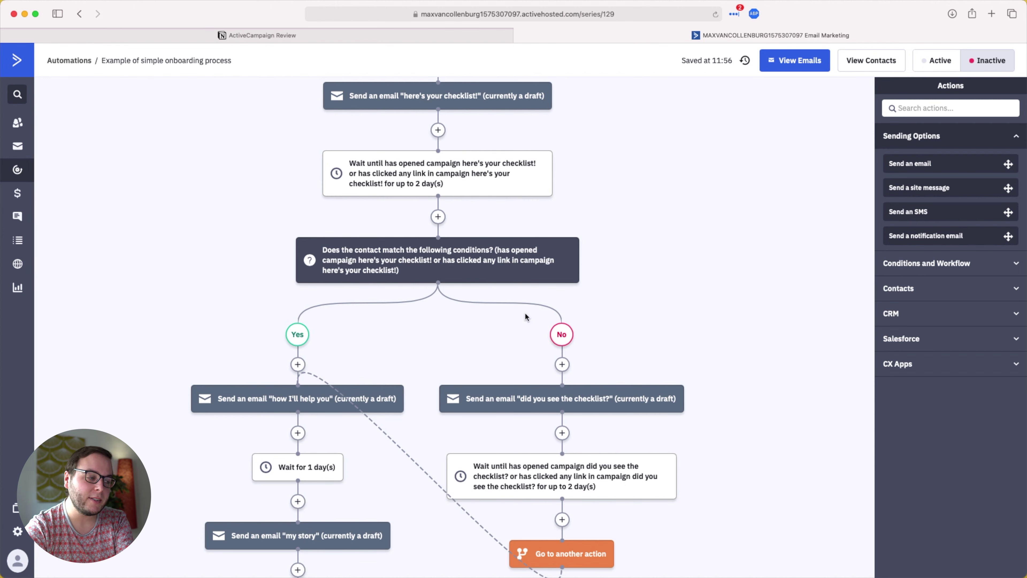
pyautogui.moveTo(552, 394)
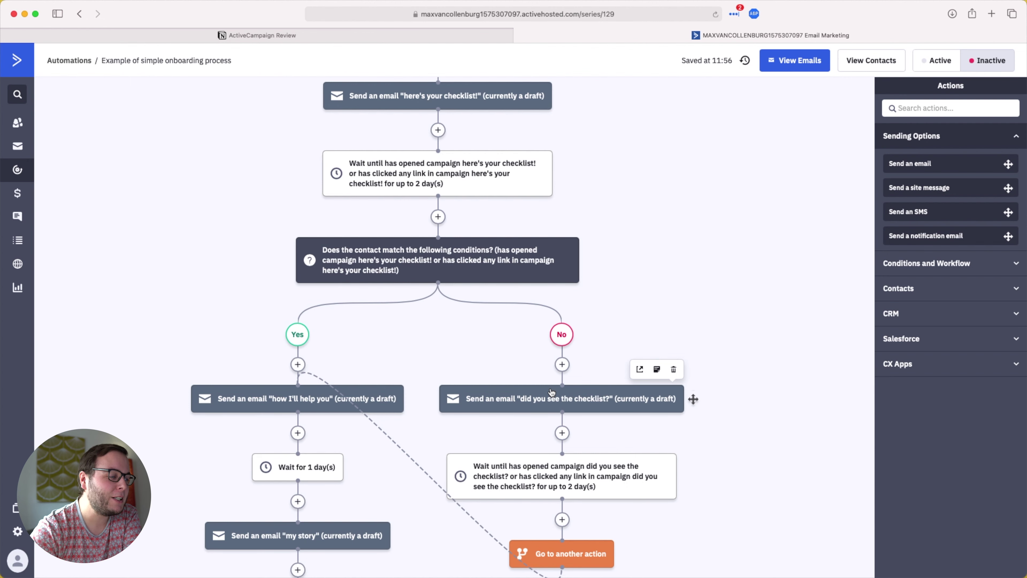
pyautogui.scroll(-3, 552, 393)
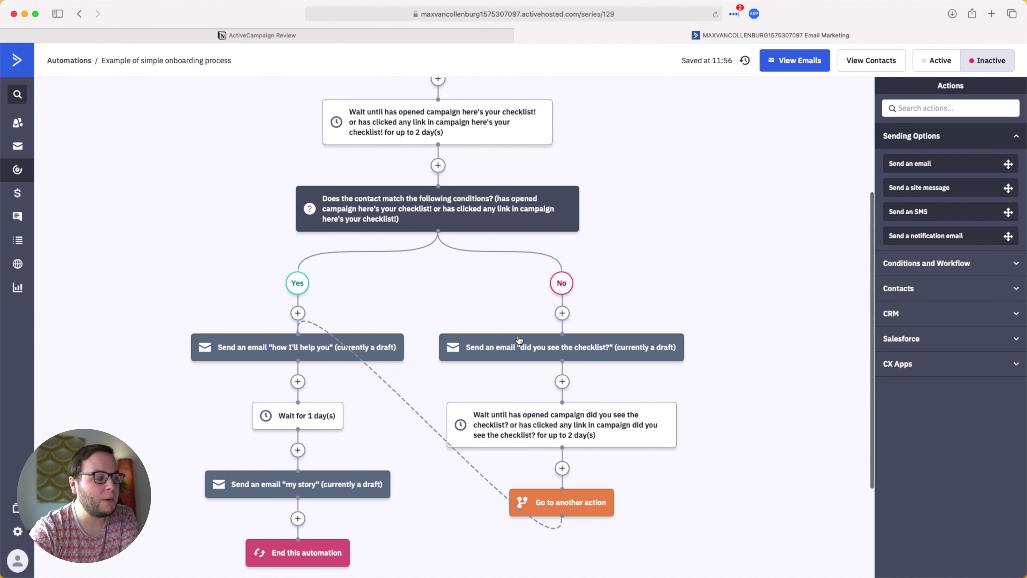
pyautogui.scroll(5, 525, 341)
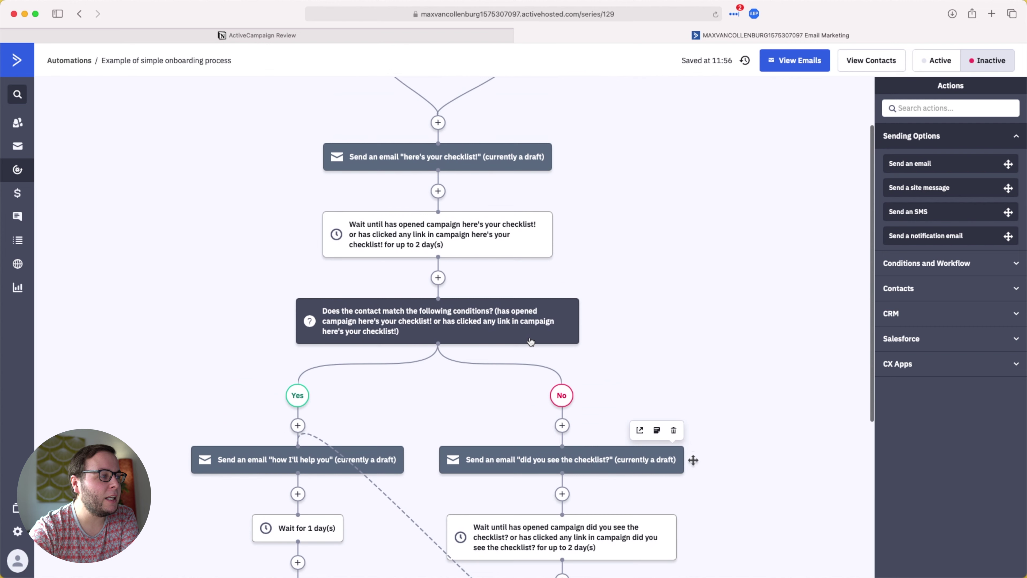
pyautogui.scroll(1, 531, 341)
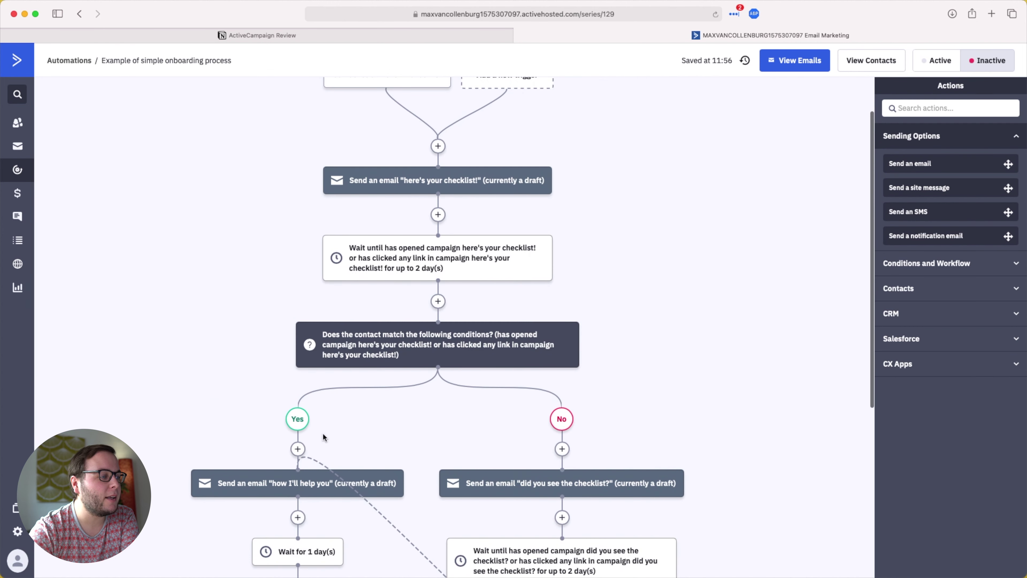
pyautogui.scroll(-5, 610, 425)
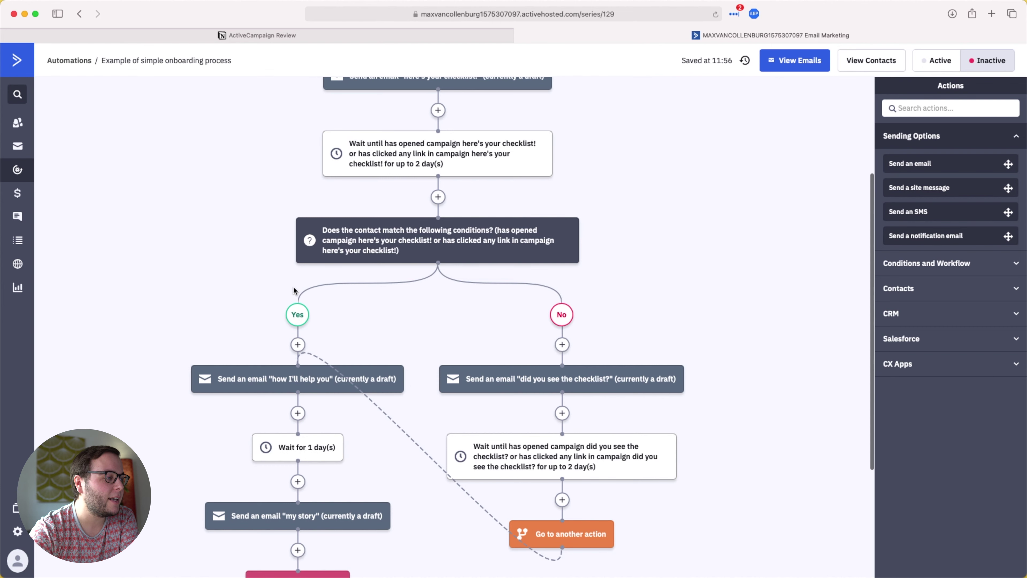
pyautogui.scroll(-3, 319, 364)
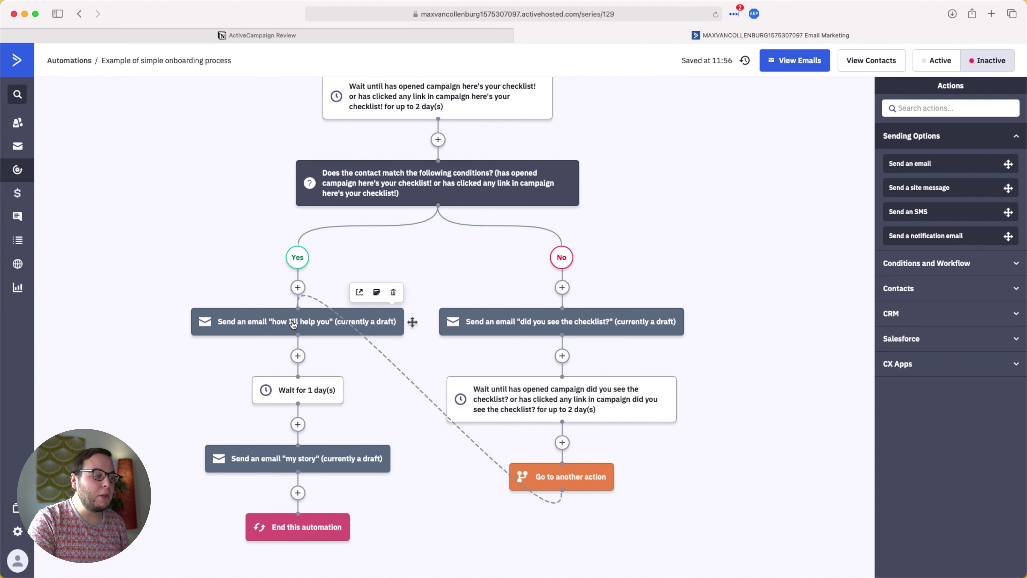
pyautogui.scroll(-4, 307, 457)
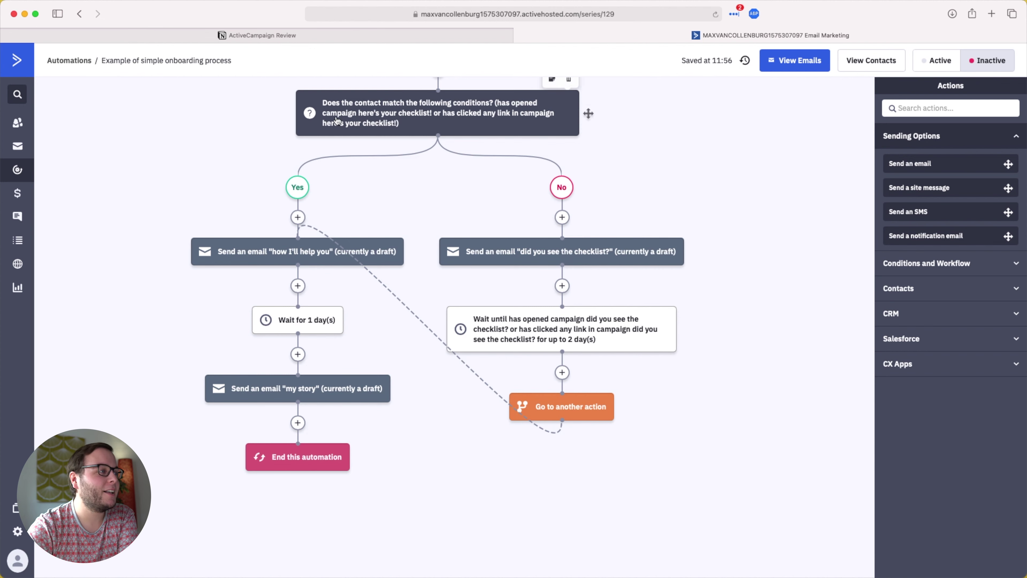
pyautogui.scroll(1, 477, 352)
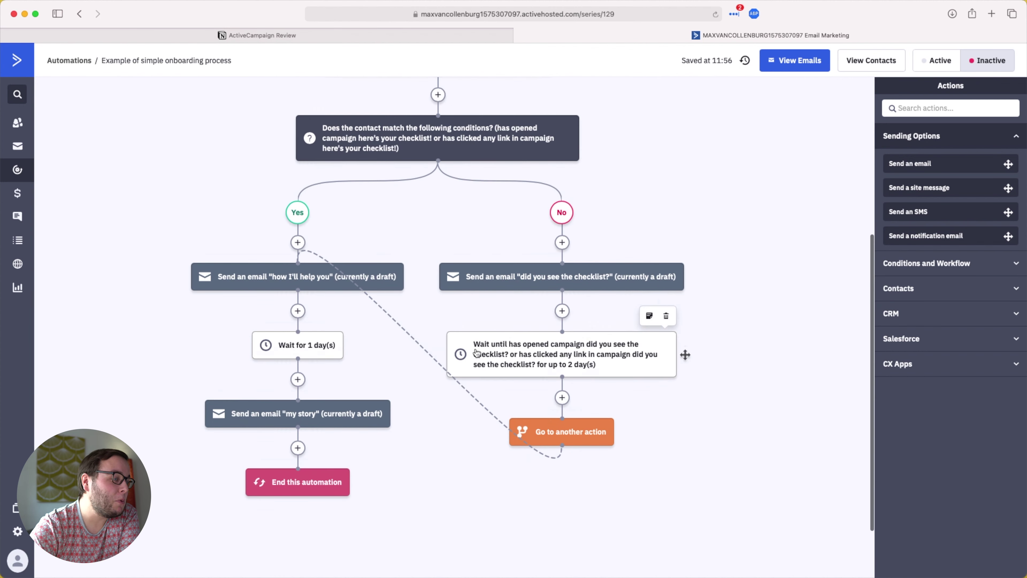
pyautogui.scroll(7, 477, 352)
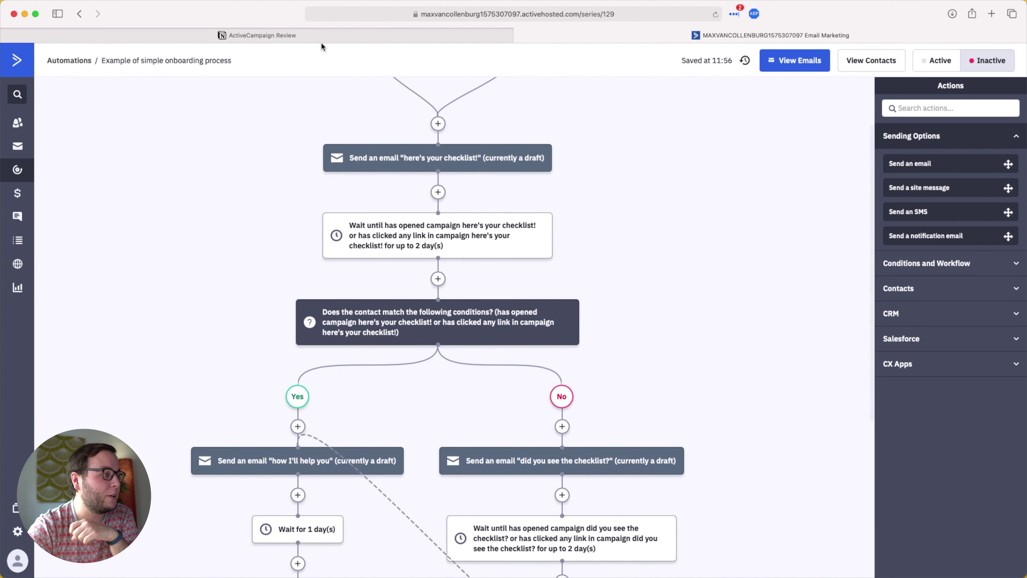
# Return to the review notes in Notion and open the linked evergreen newsletter example automation
pyautogui.click(320, 35)
pyautogui.keyDown('super'); pyautogui.click(430, 399); pyautogui.keyUp('super')
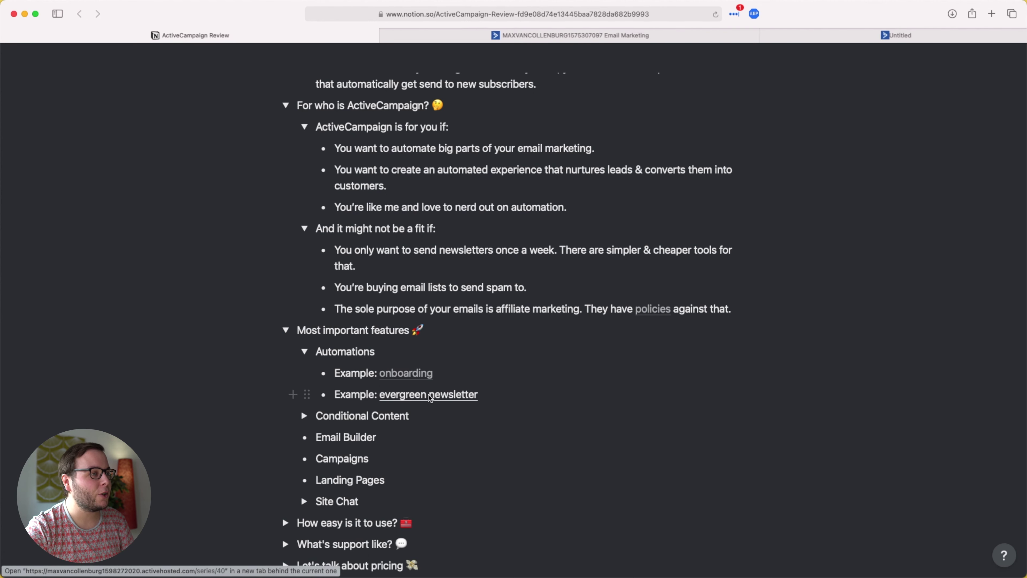
pyautogui.click(819, 36)
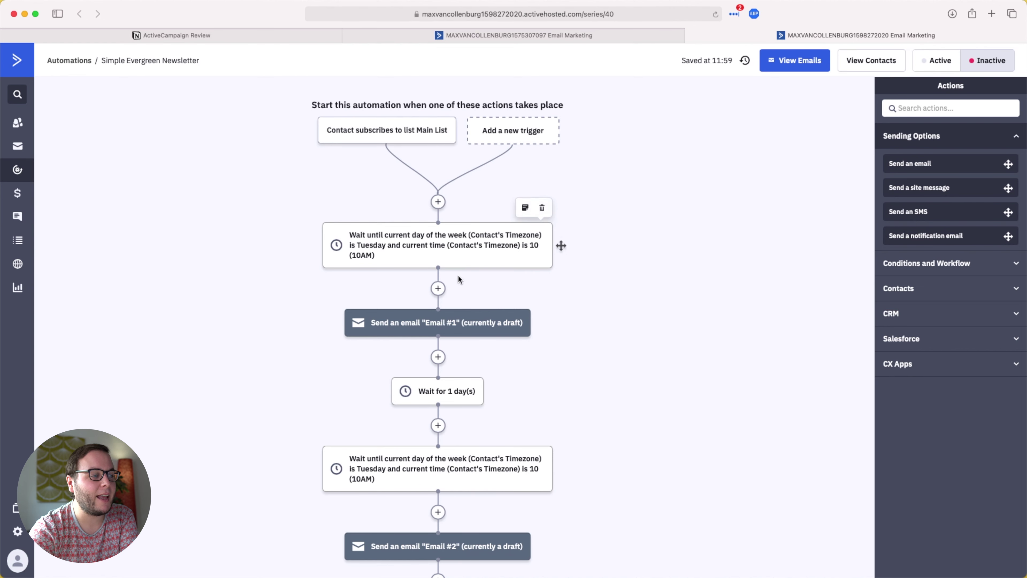
# Open the conditions of the first wait step and search the first condition's options for "current day of the wee"
pyautogui.click(489, 246)
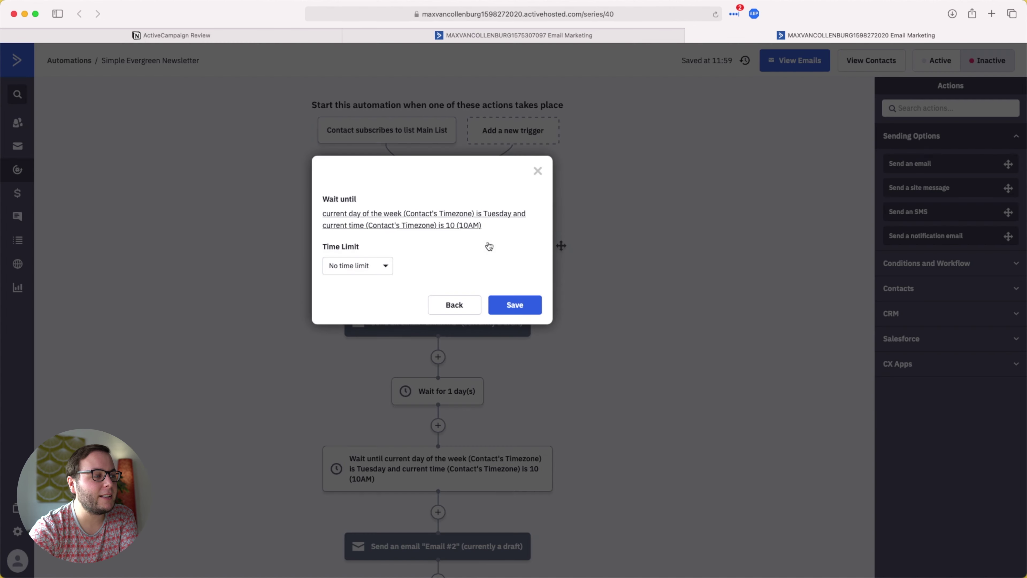
pyautogui.click(448, 213)
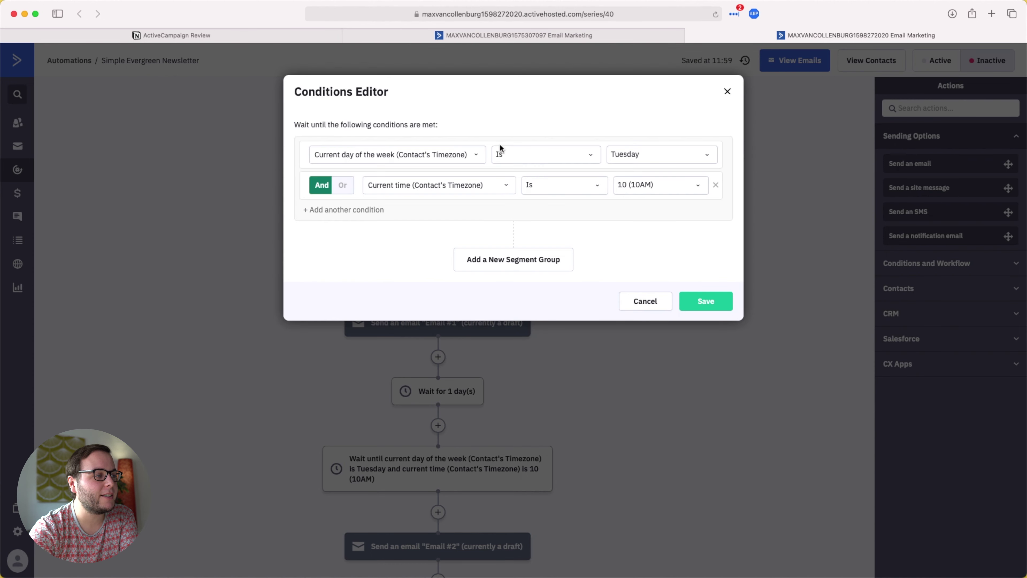
pyautogui.click(376, 156)
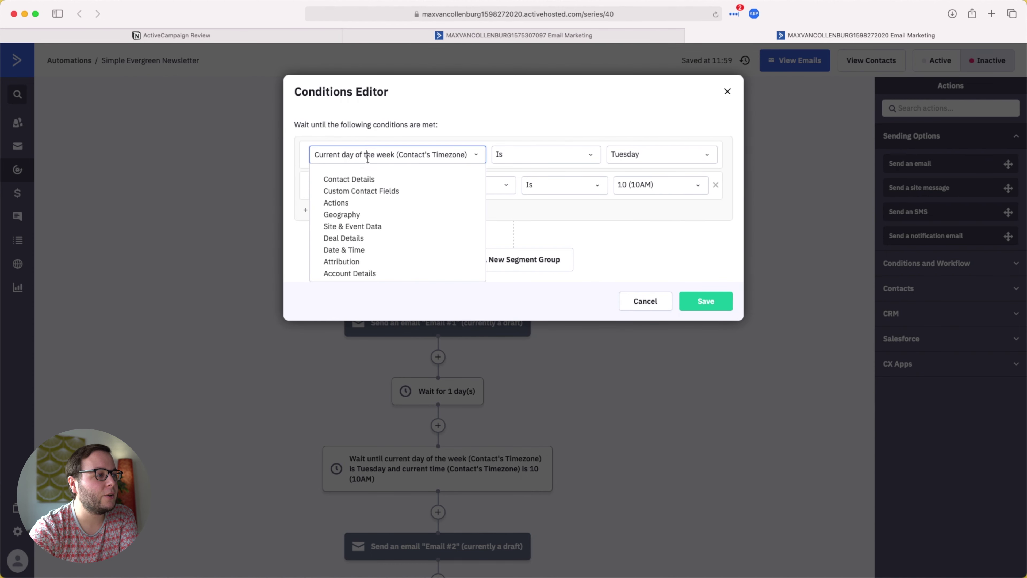
pyautogui.write('cur')
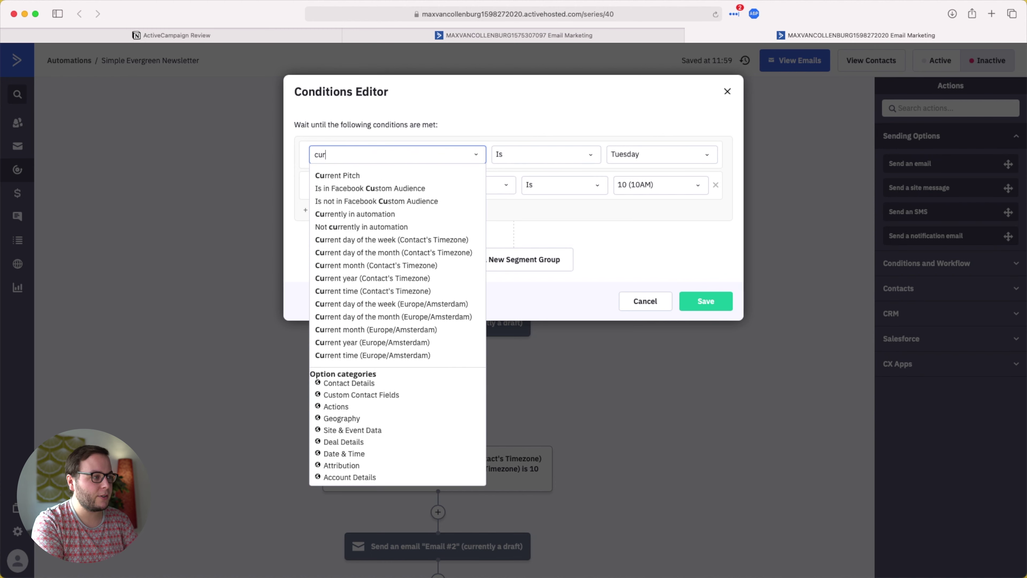
pyautogui.write('rent day of the wee')
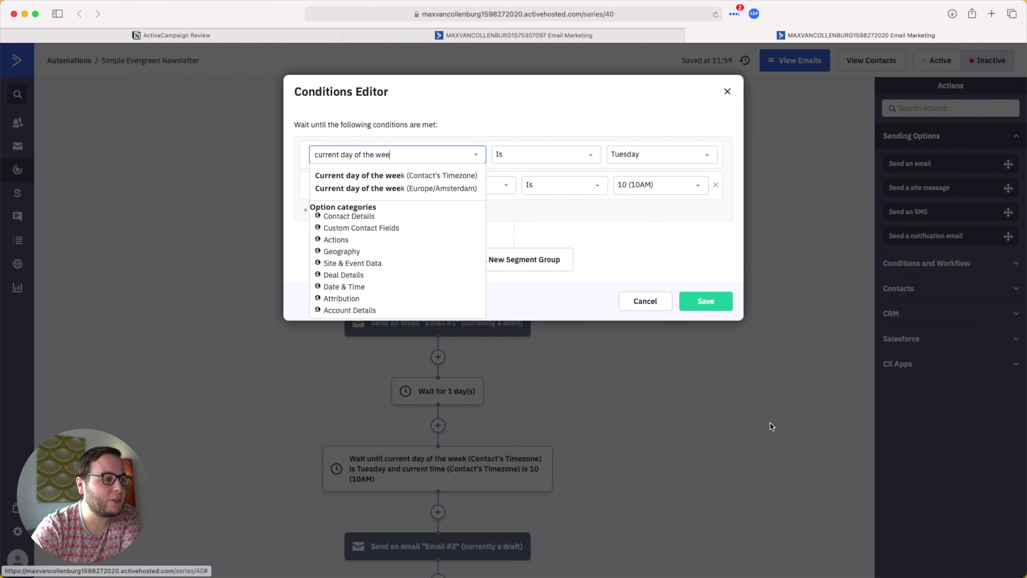
pyautogui.click(644, 361)
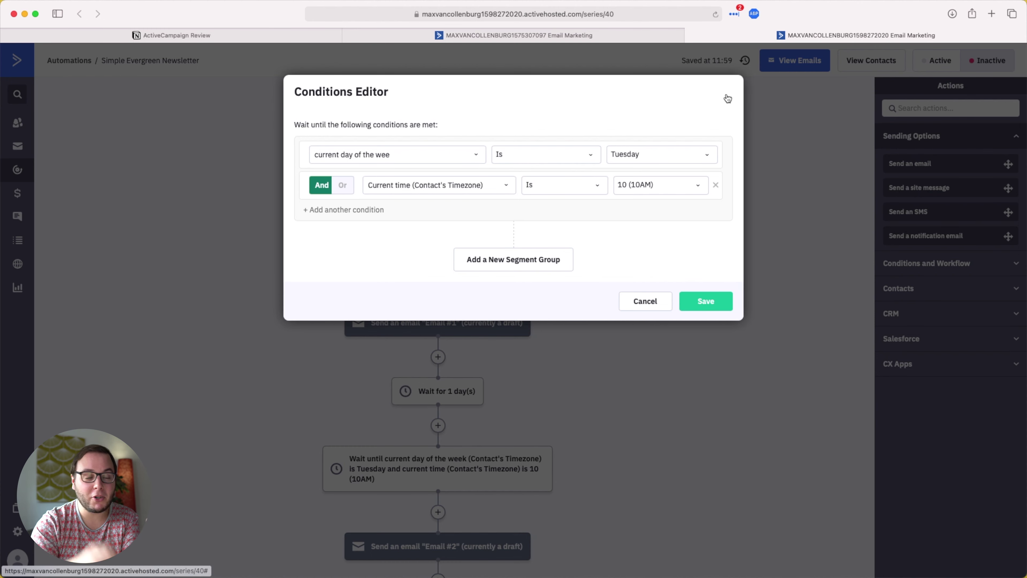
# Leave the wait step's conditions without saving and review the evergreen newsletter's repeating wait and email steps from Email #1 to Email #3
pyautogui.click(728, 99)
pyautogui.click(583, 224)
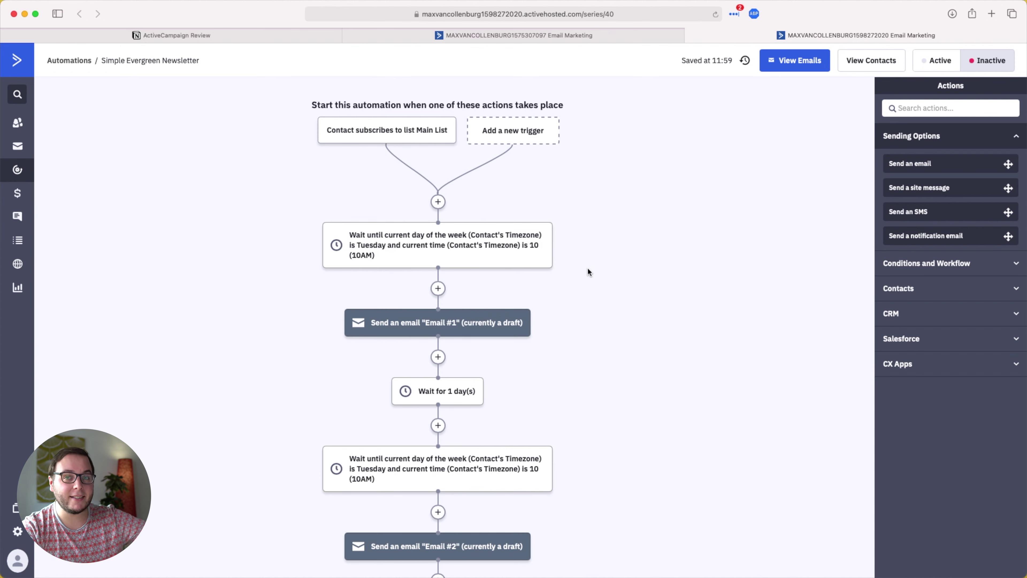
pyautogui.moveTo(460, 261)
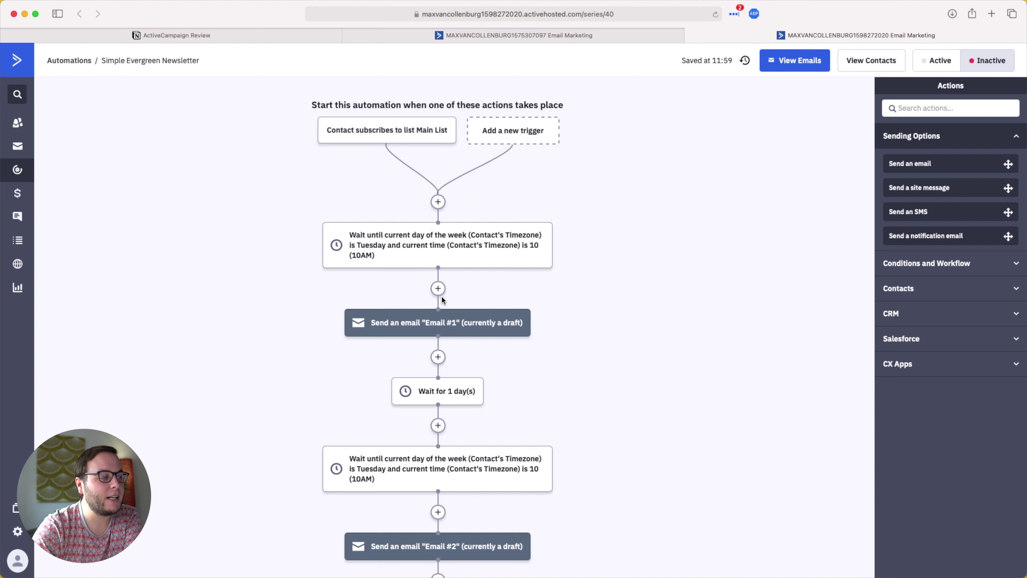
pyautogui.scroll(-3, 441, 295)
pyautogui.scroll(-2, 465, 257)
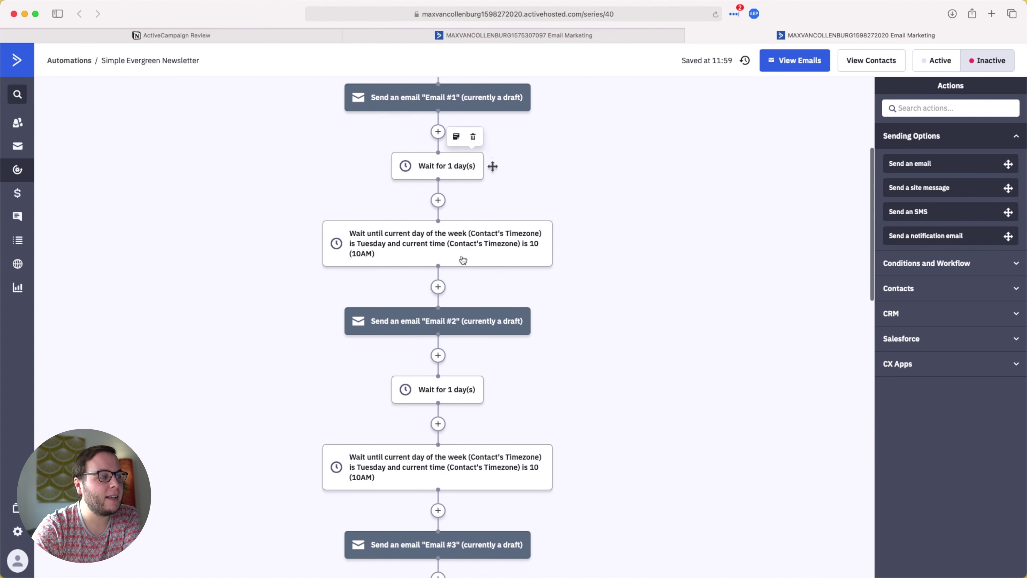
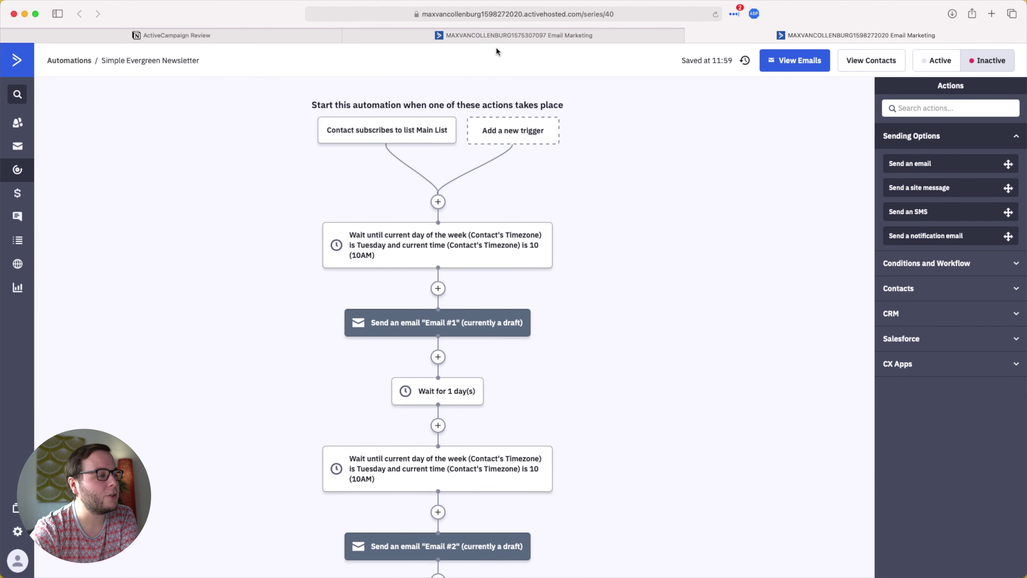
# Close both example automations and return to the ActiveCampaign Review notes in Notion
pyautogui.moveTo(505, 35)
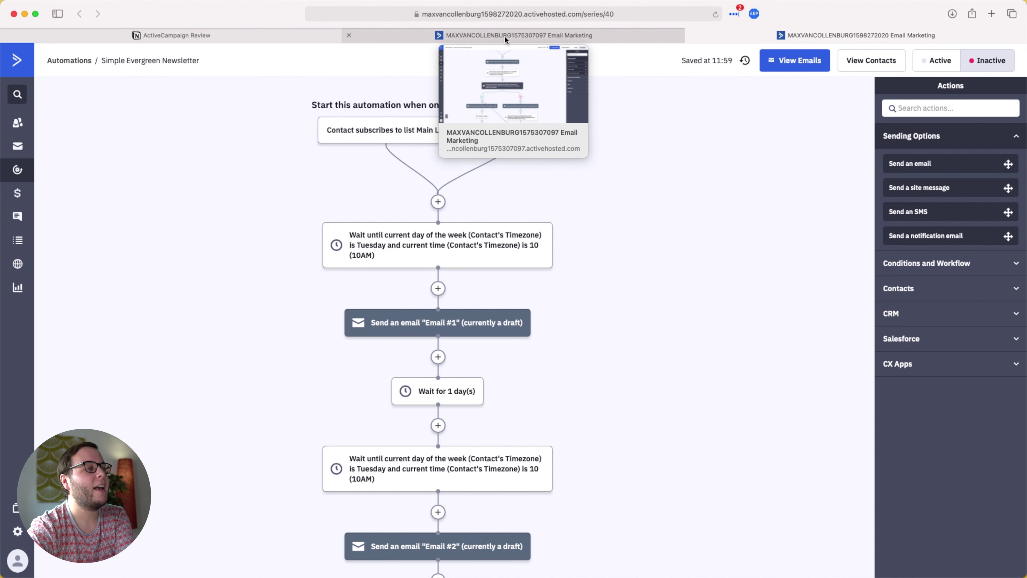
pyautogui.click(347, 36)
pyautogui.click(347, 36)
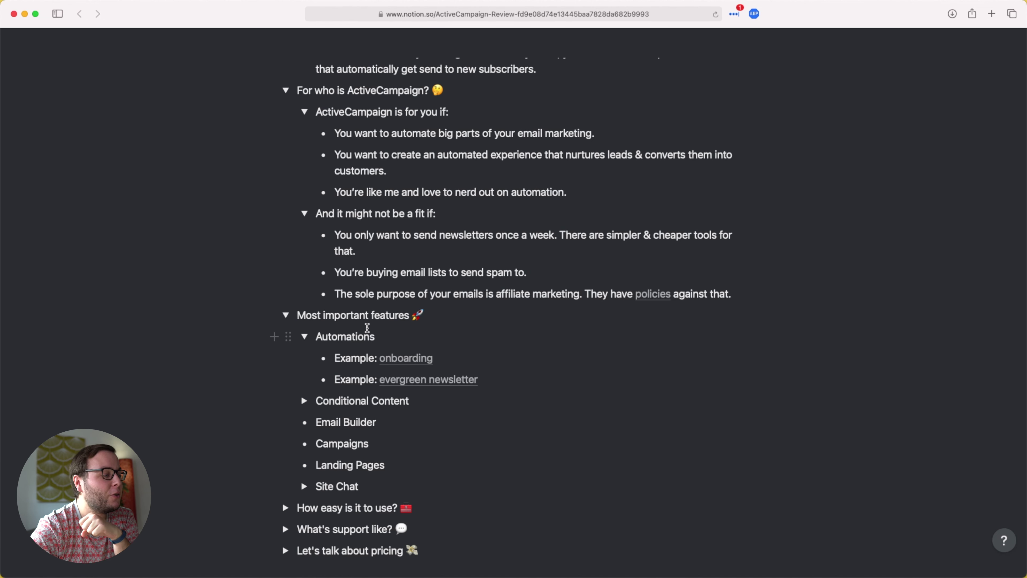
# Expand Conditional Content under Most important features and open the linked download delivery example
pyautogui.scroll(-2, 368, 328)
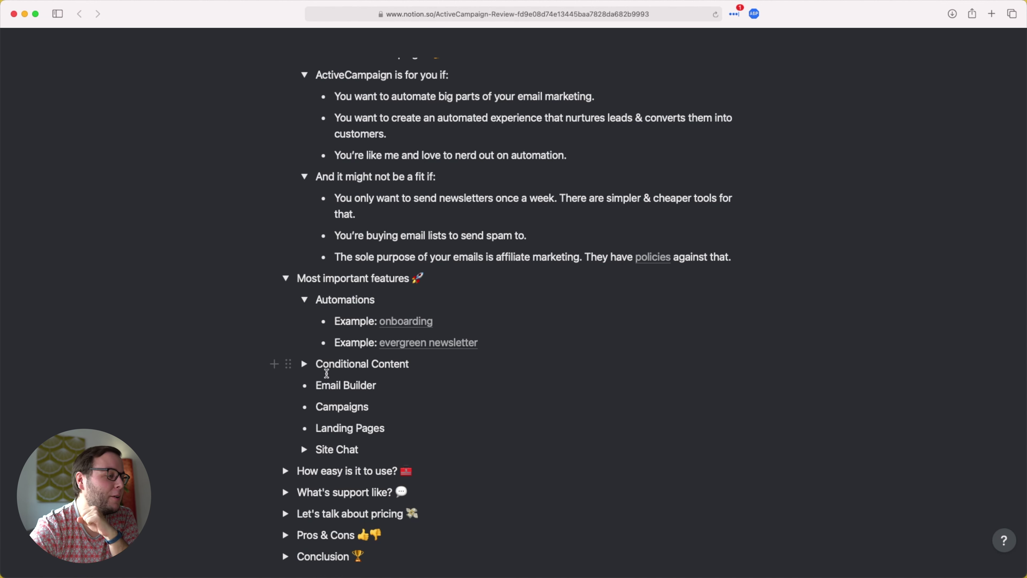
pyautogui.click(303, 366)
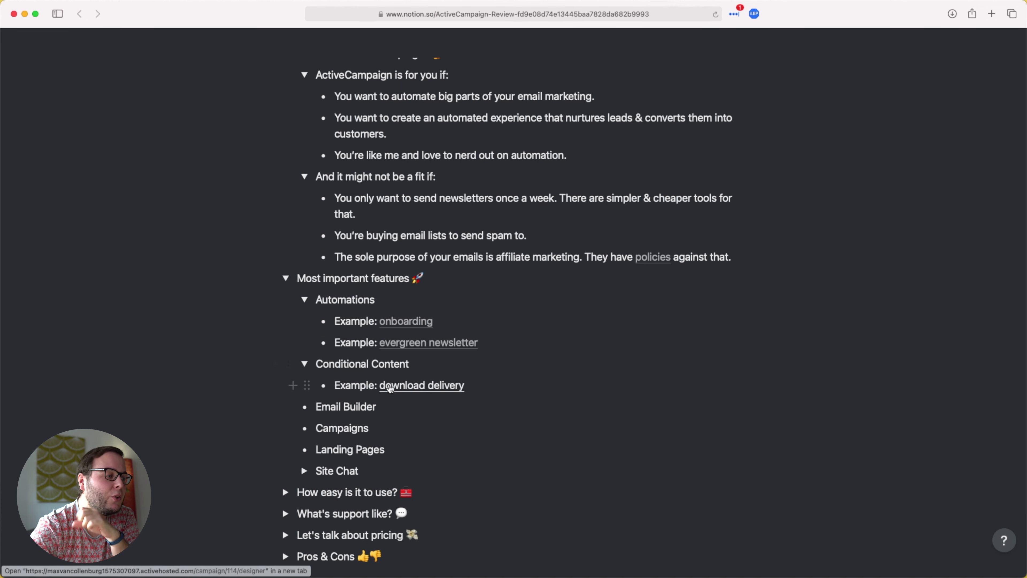
pyautogui.click(399, 387)
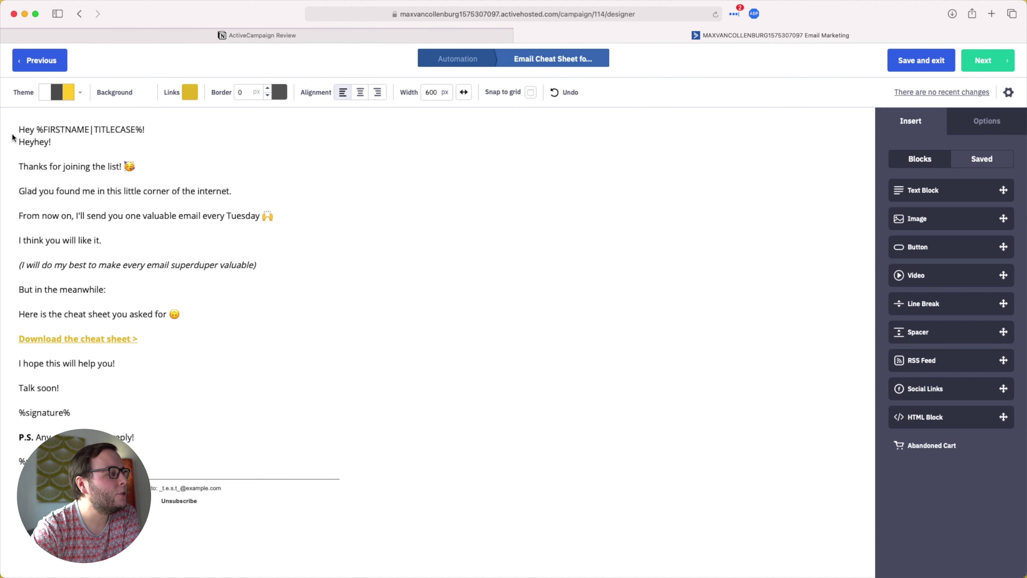
# Inspect the display conditions of the "Hey %FIRSTNAME|TITLECASE%!" greeting block and close them unchanged
pyautogui.moveTo(30, 130)
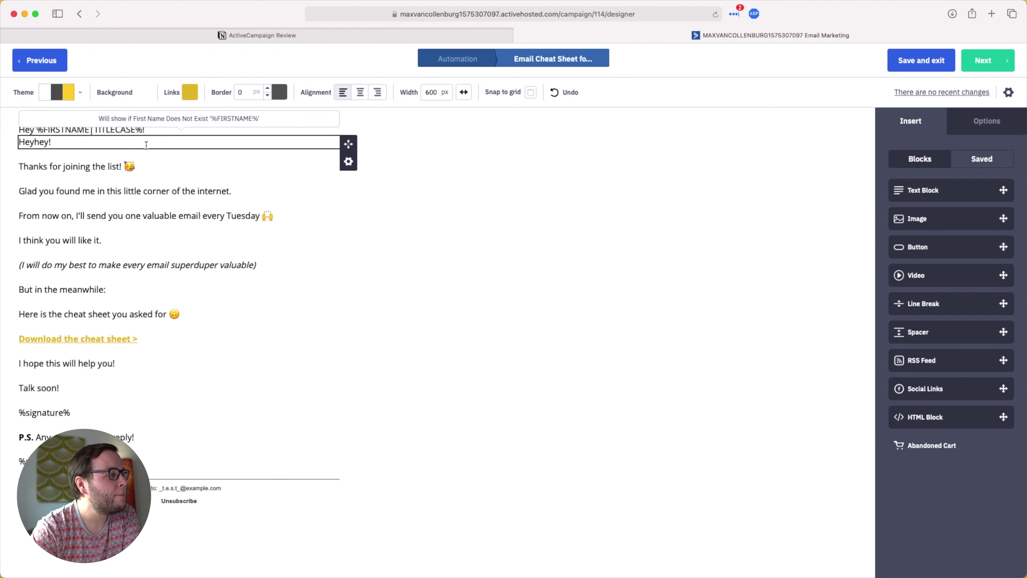
pyautogui.moveTo(209, 138)
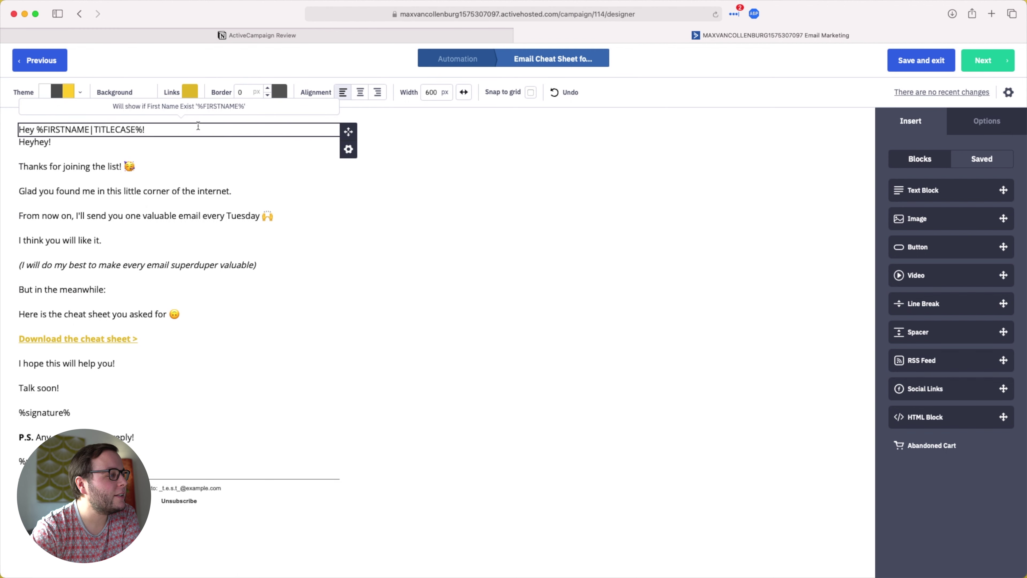
pyautogui.click(349, 149)
pyautogui.click(311, 183)
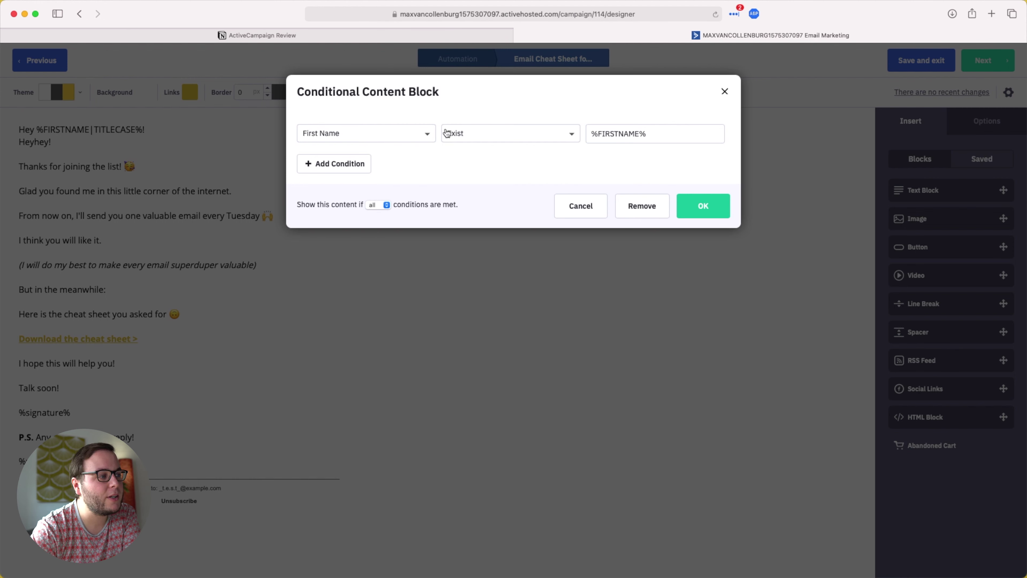
pyautogui.click(653, 382)
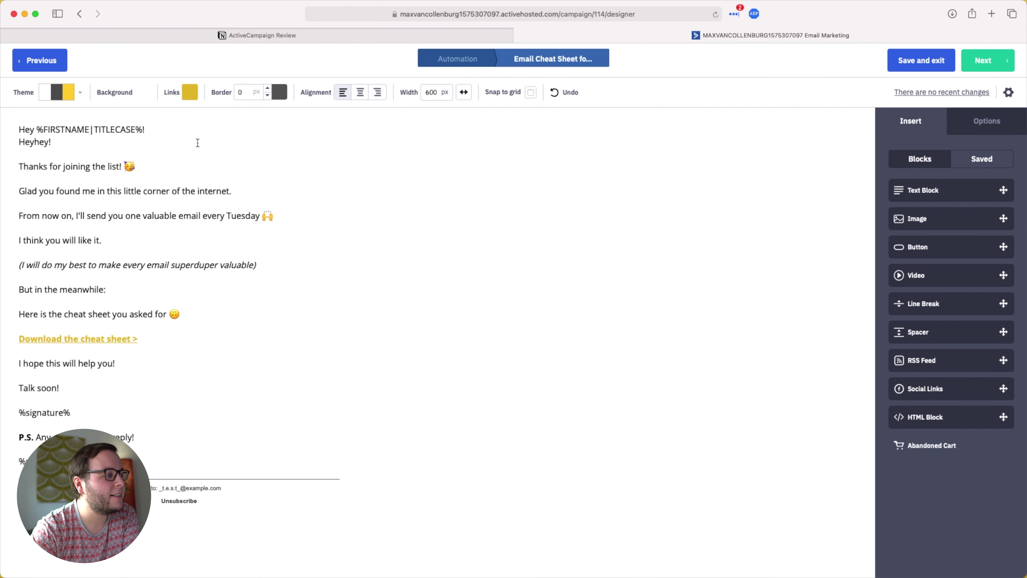
# Inspect the display conditions of the "Heyhey!" greeting block and close them unchanged
pyautogui.click(347, 160)
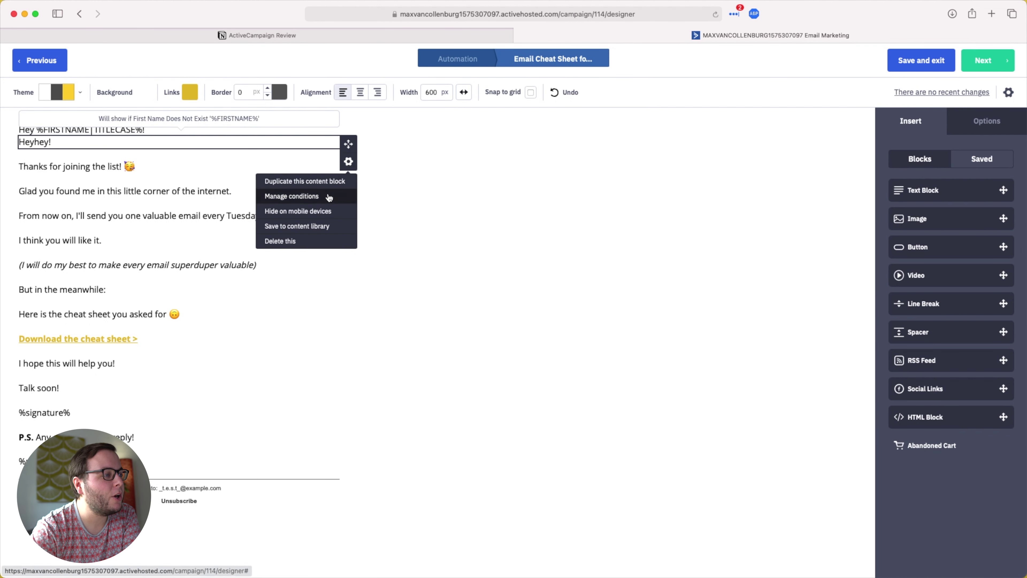
pyautogui.click(327, 195)
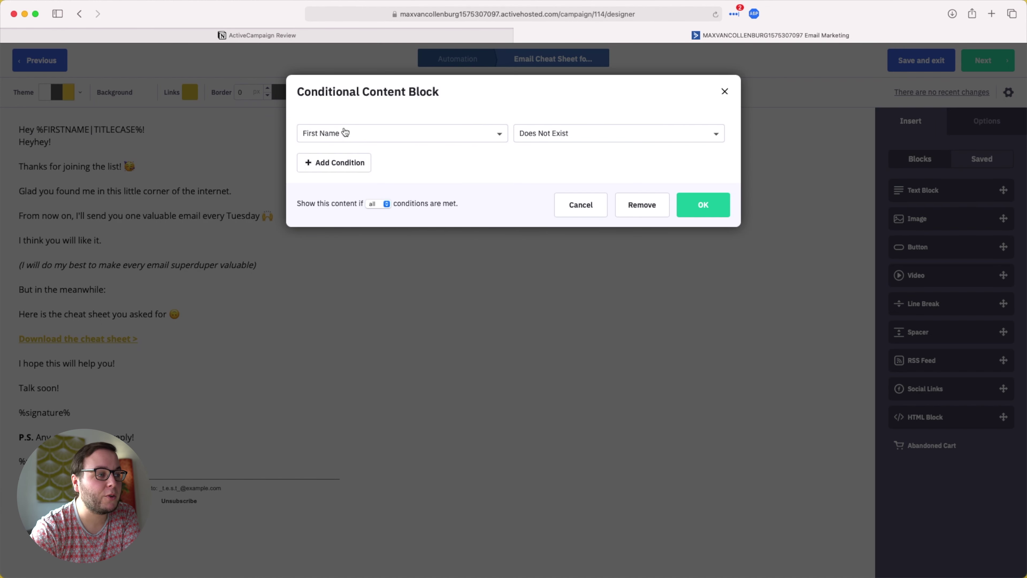
pyautogui.click(725, 91)
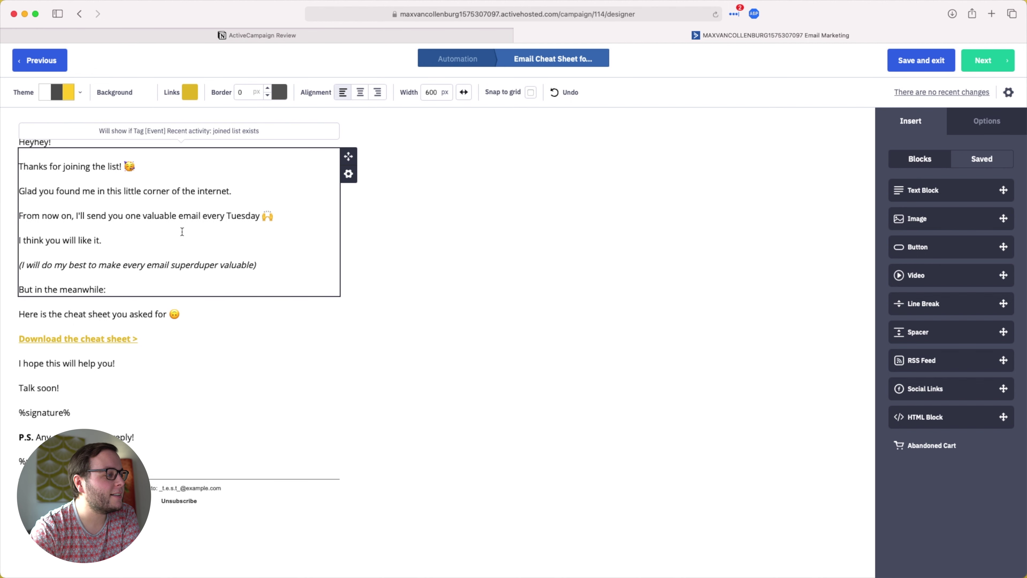
# Inspect the display conditions of the "Thanks for joining the list!" block, then compare it with the greeting and cheat sheet blocks
pyautogui.click(349, 174)
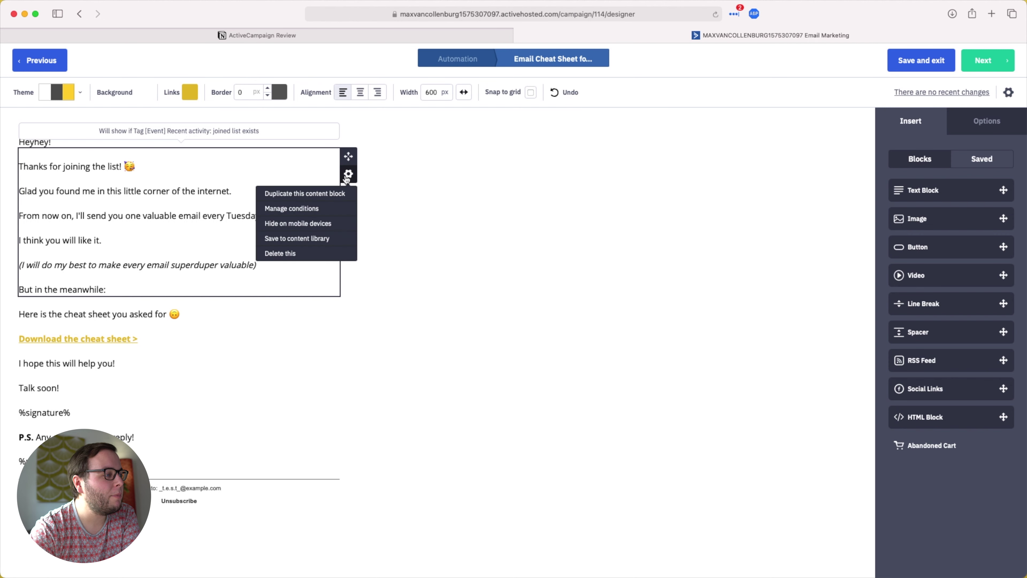
pyautogui.click(317, 209)
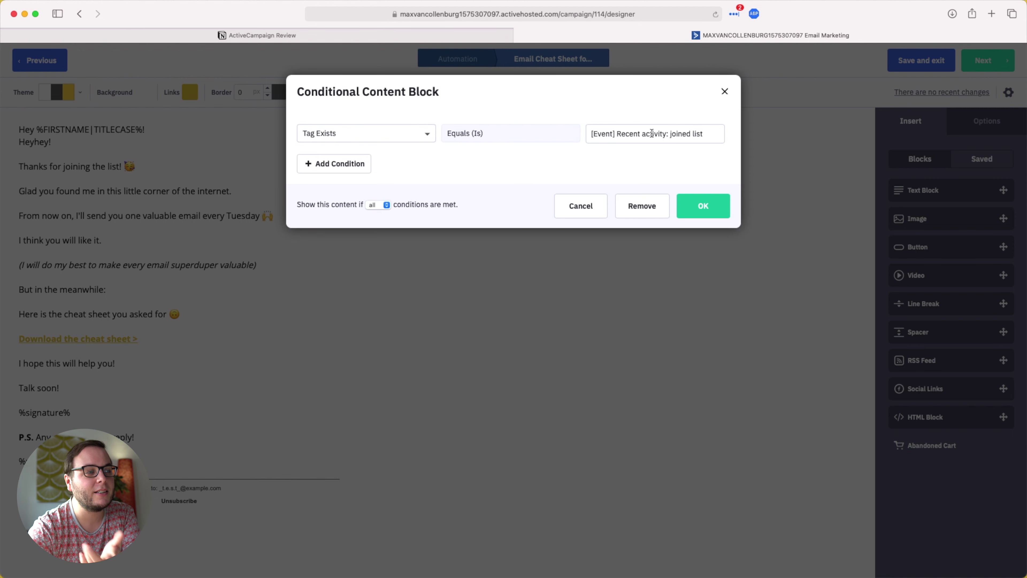
pyautogui.click(724, 96)
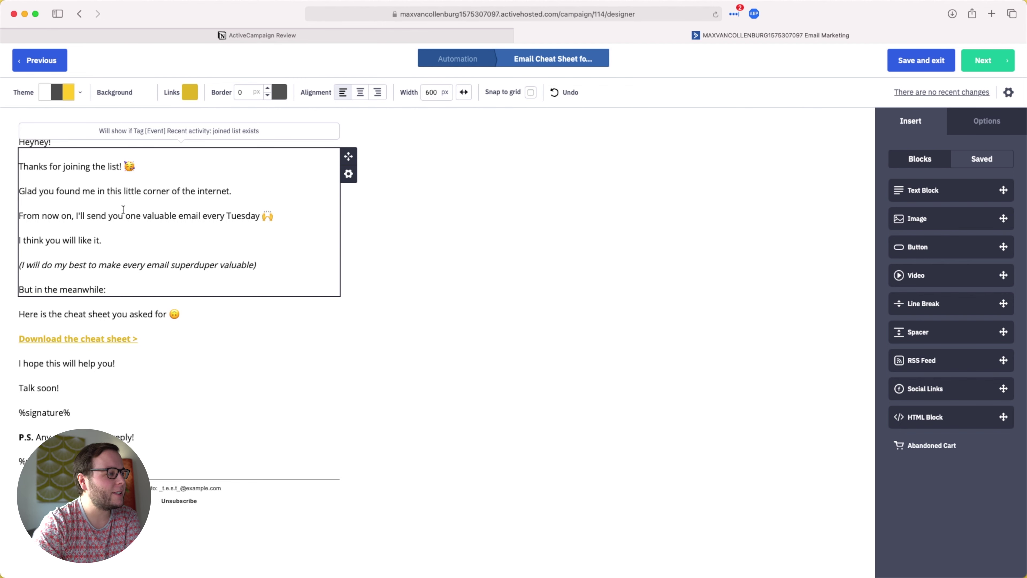
pyautogui.click(67, 133)
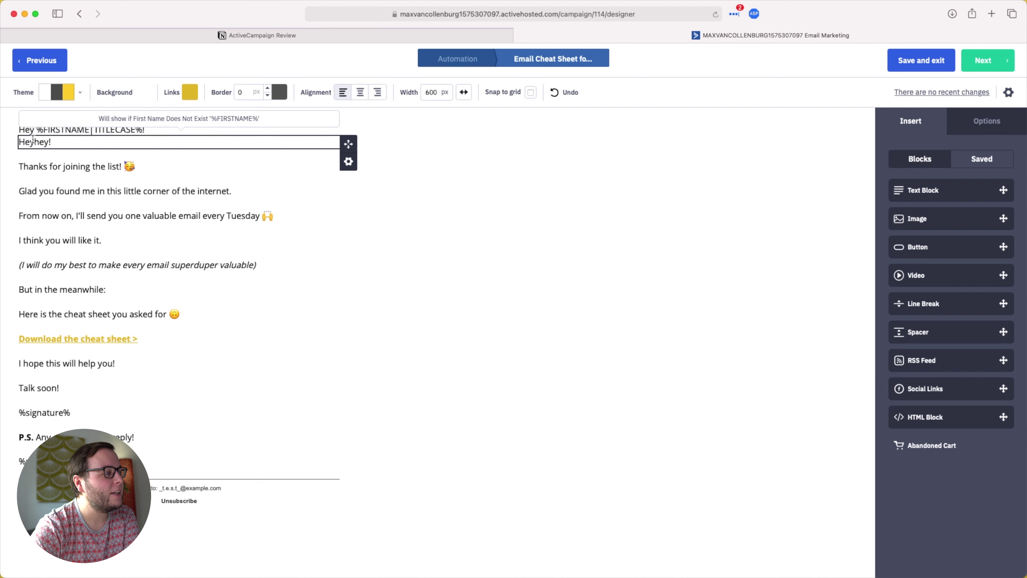
pyautogui.click(42, 313)
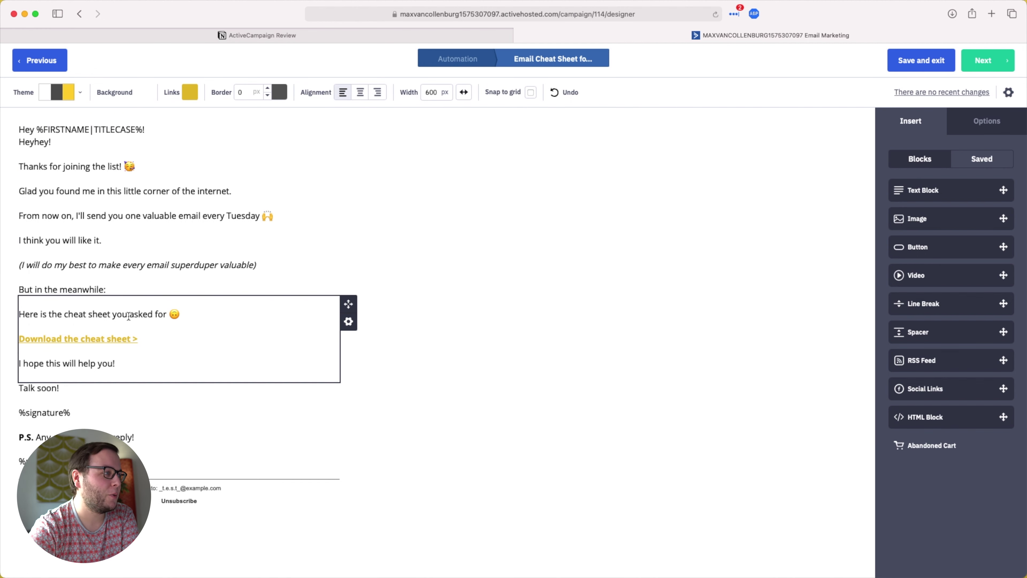
pyautogui.click(279, 260)
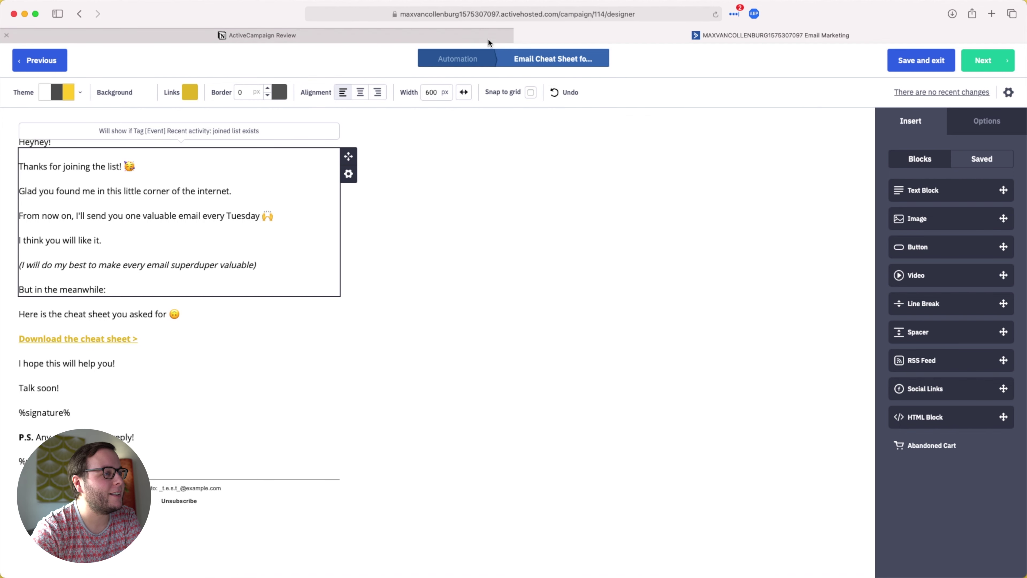
# Reopen the download delivery email, add a text block and two side-by-side image blocks below the greeting, and show the text block's options
pyautogui.click(520, 32)
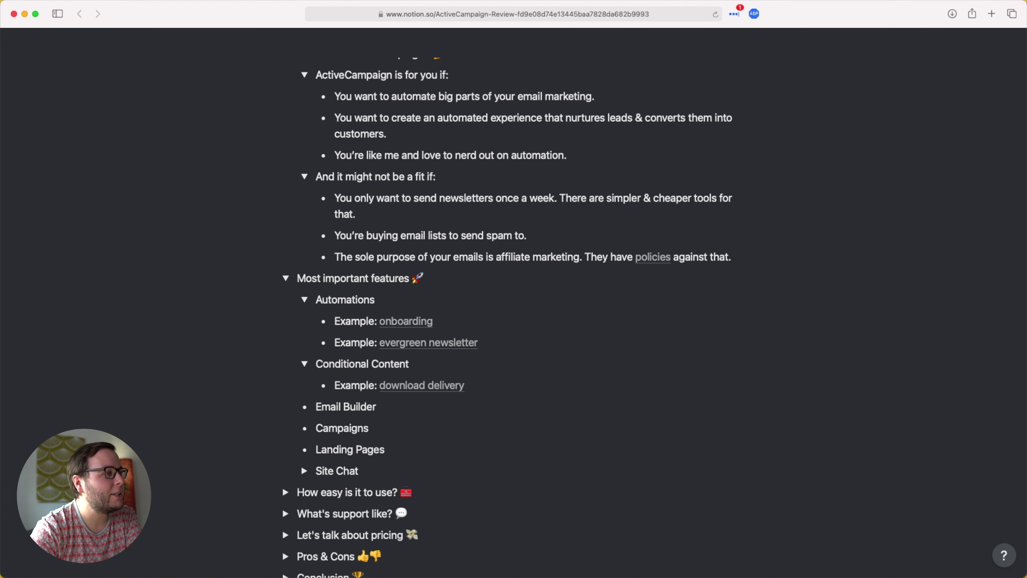
pyautogui.click(430, 389)
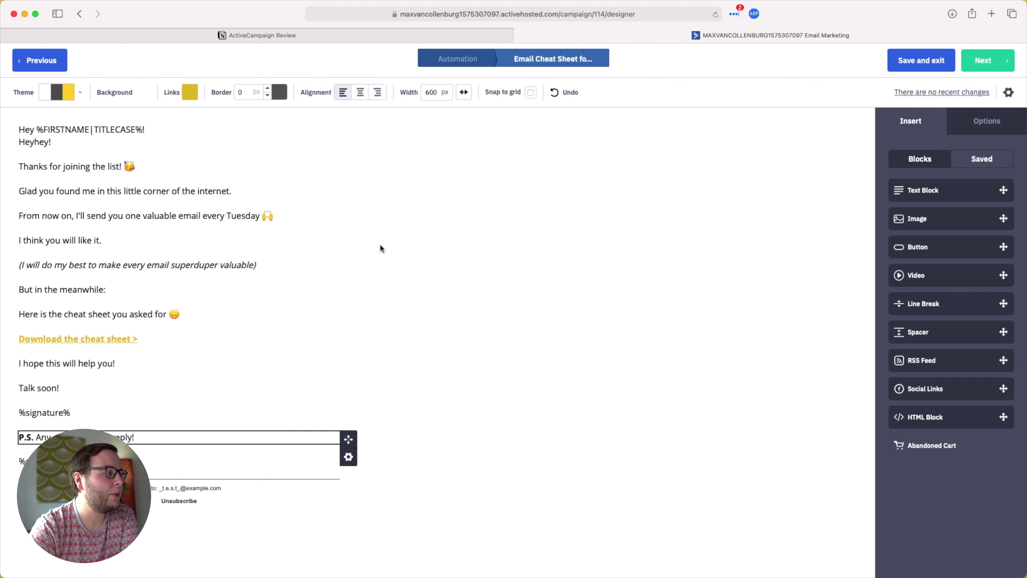
pyautogui.moveTo(993, 190)
pyautogui.mouseDown()
pyautogui.moveTo(986, 204)
pyautogui.moveTo(251, 158)
pyautogui.moveTo(166, 164)
pyautogui.mouseUp()
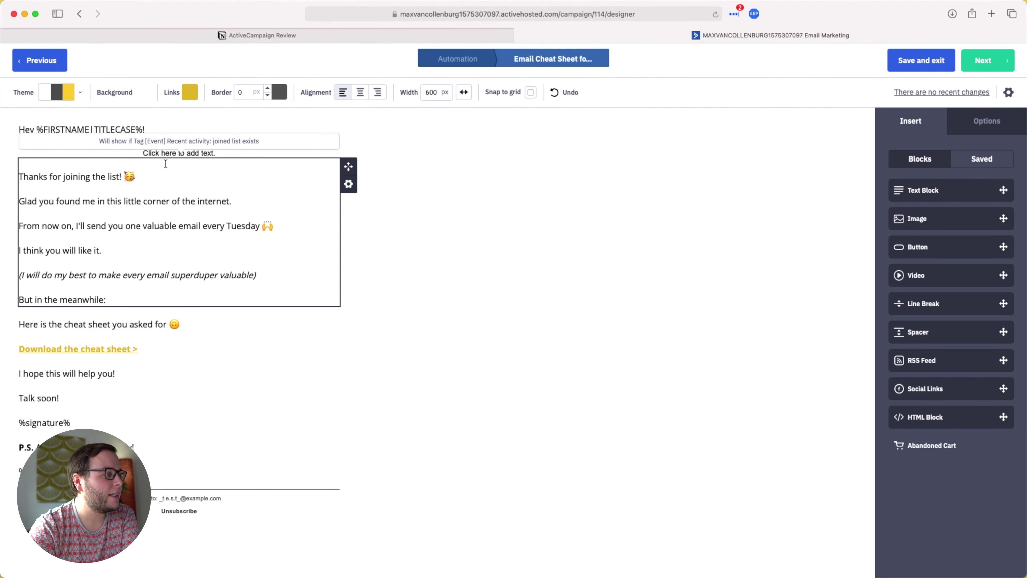
pyautogui.moveTo(904, 214); pyautogui.dragTo(248, 153)
pyautogui.moveTo(917, 218); pyautogui.dragTo(319, 221)
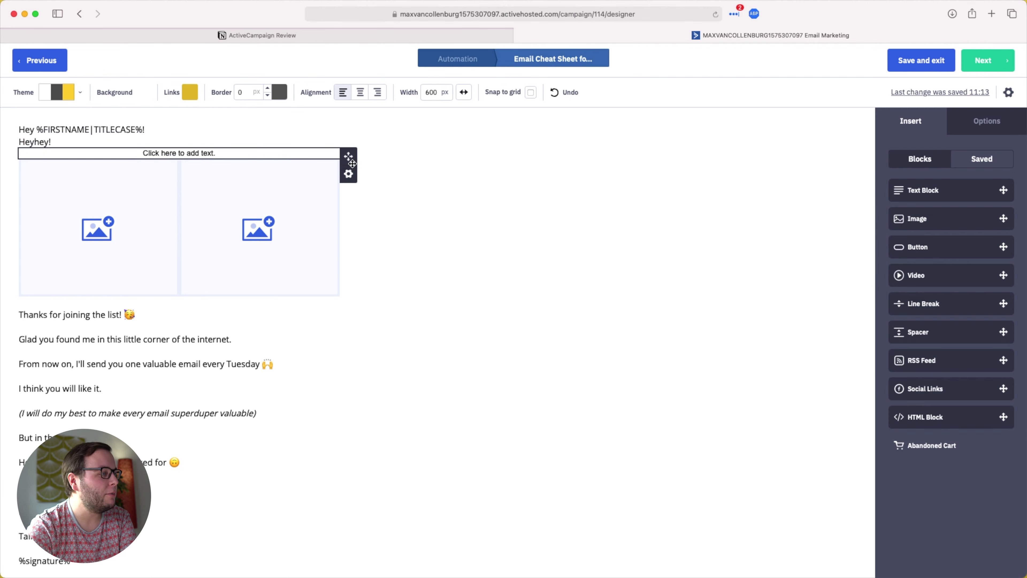
pyautogui.click(349, 173)
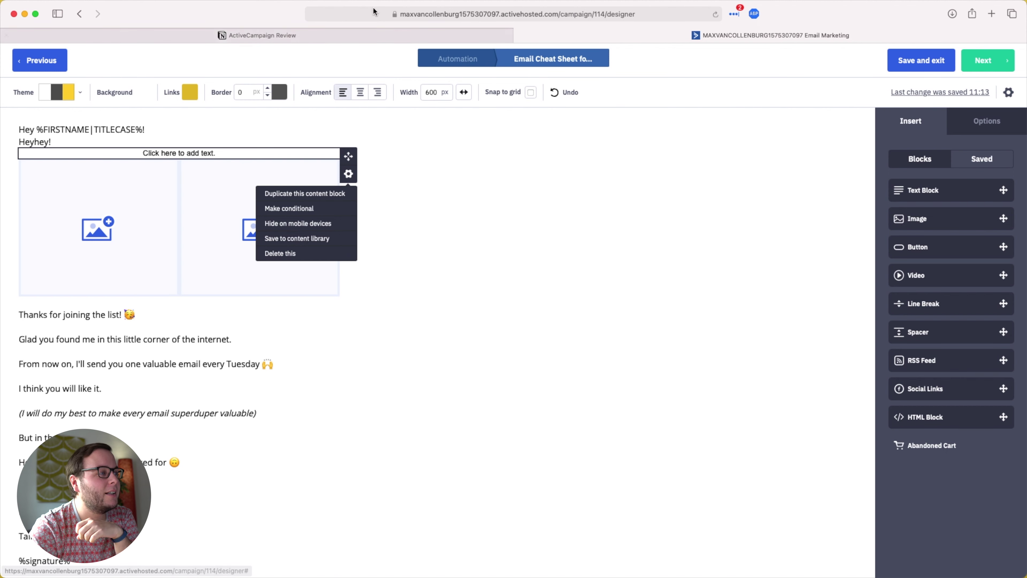
# Close the email design, return to the Notion outline, and reopen the download delivery example
pyautogui.click(520, 36)
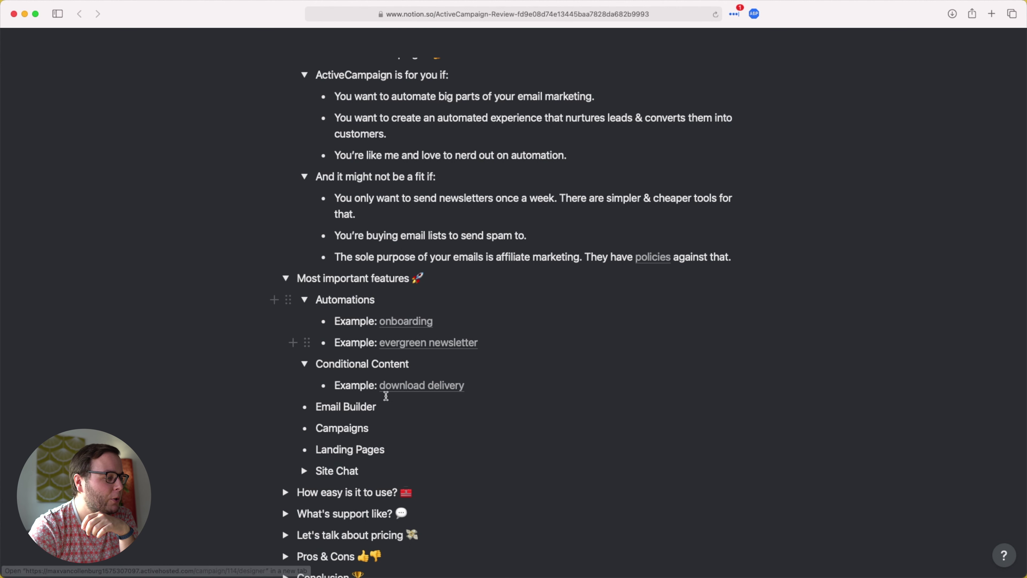
pyautogui.doubleClick(346, 428)
pyautogui.click(330, 428)
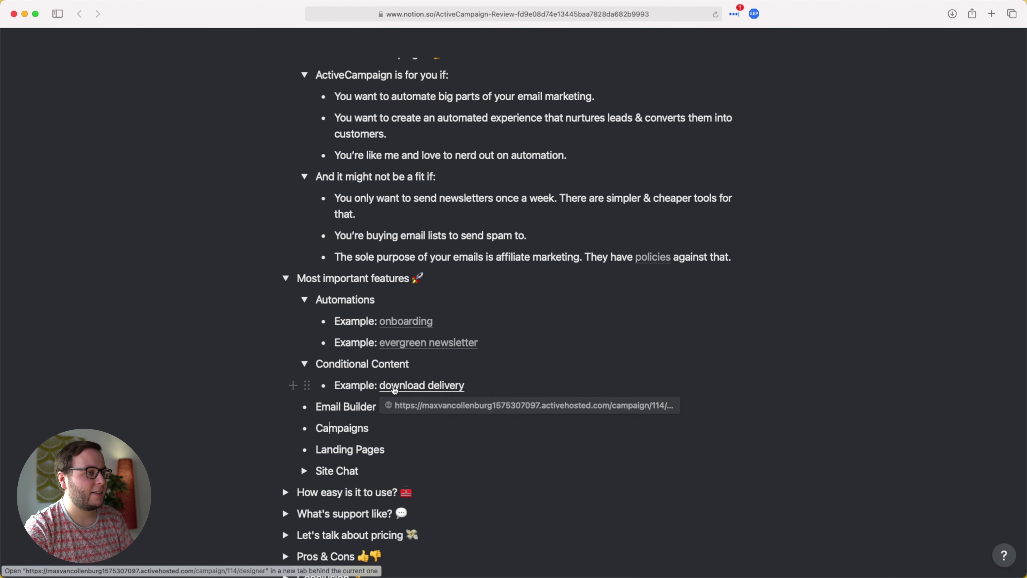
pyautogui.click(380, 386)
pyautogui.moveTo(610, 28)
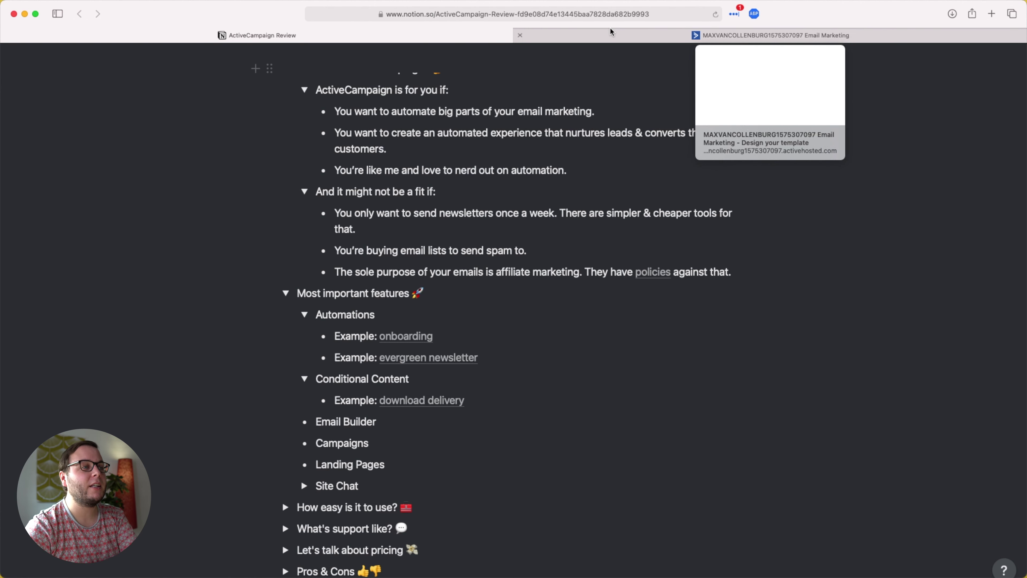
pyautogui.click(602, 32)
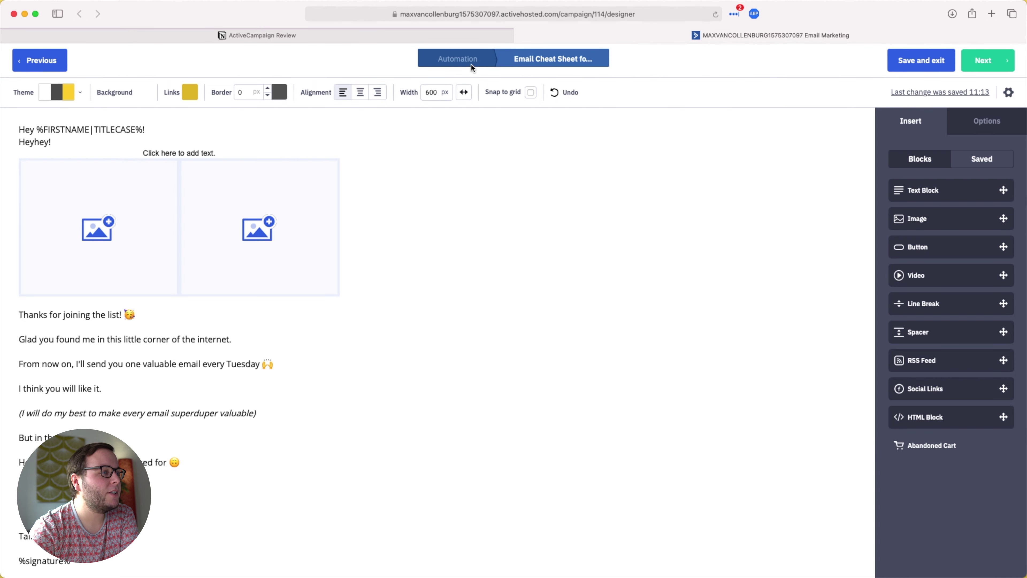
# Leave the email design for the campaigns overview and create a campaign named "test", continuing past the type selection
pyautogui.click(456, 59)
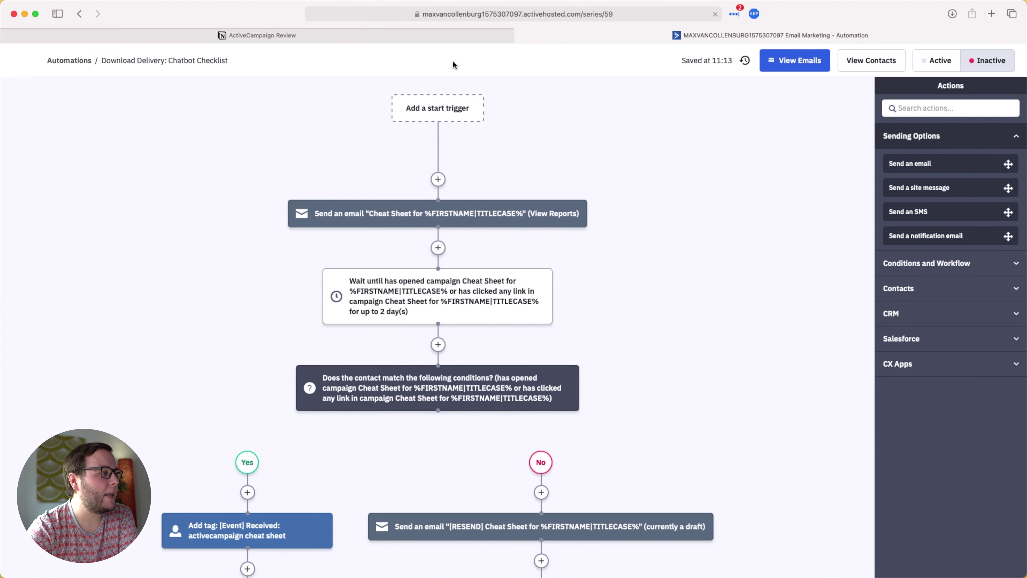
pyautogui.click(17, 142)
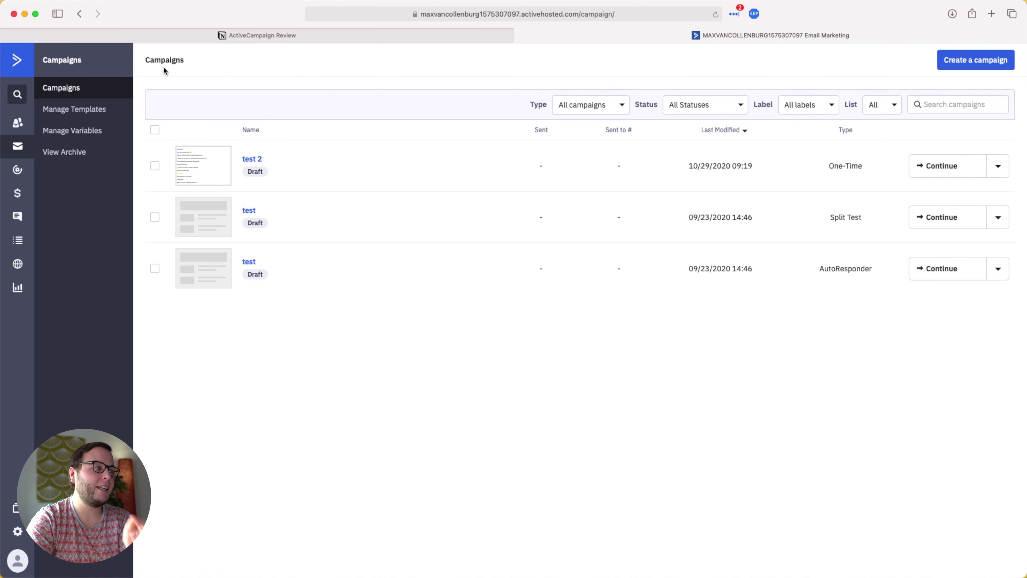
pyautogui.click(972, 67)
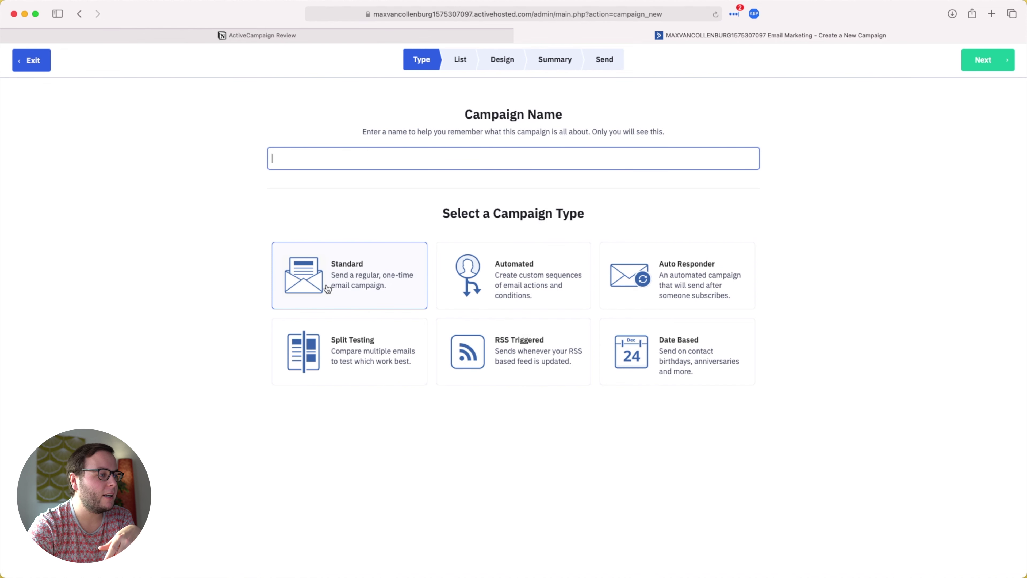
pyautogui.write('test')
pyautogui.click(994, 71)
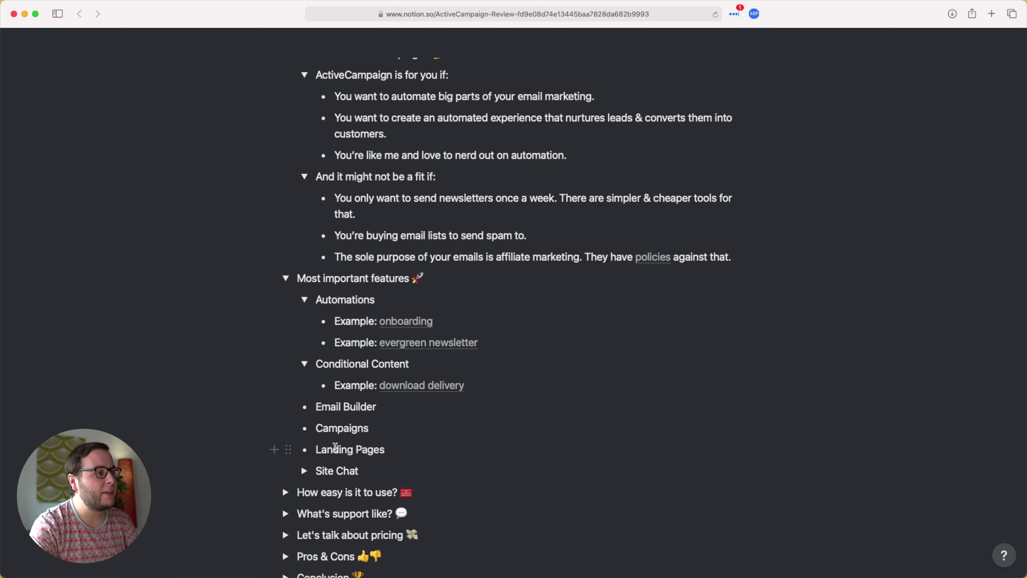
# Open the ActiveCampaign account's site pages overview in a new browser tab to show the landing page feature
pyautogui.press('super+t')
pyautogui.write('maxvancollenburg1575307097.activehosted.com/app/site/pages')
pyautogui.press('Return')
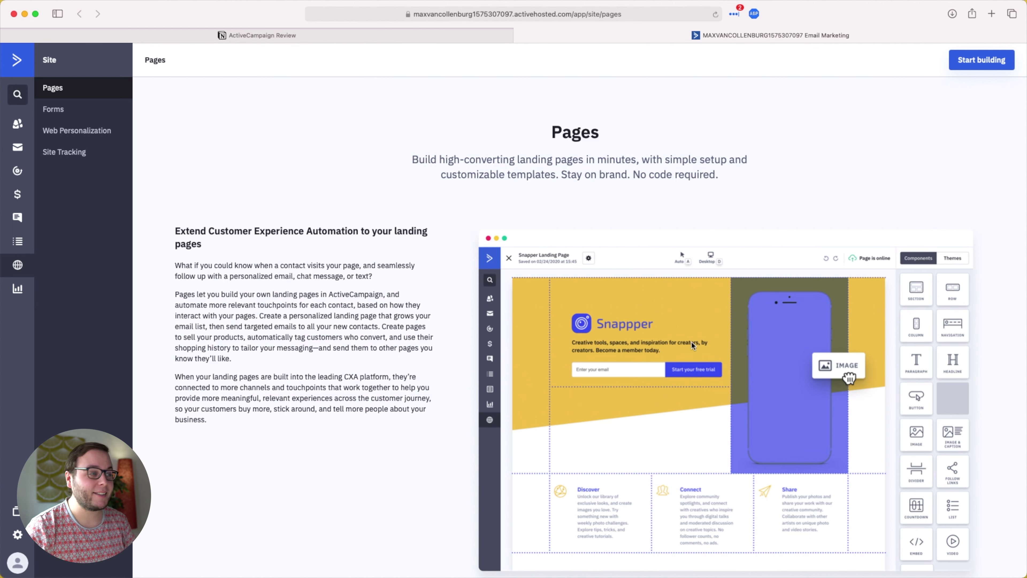
# Return to the Notion outline, open the Conversations link under Site Chat, and review that page down to the section on multi-step chatbot flows
pyautogui.click(484, 33)
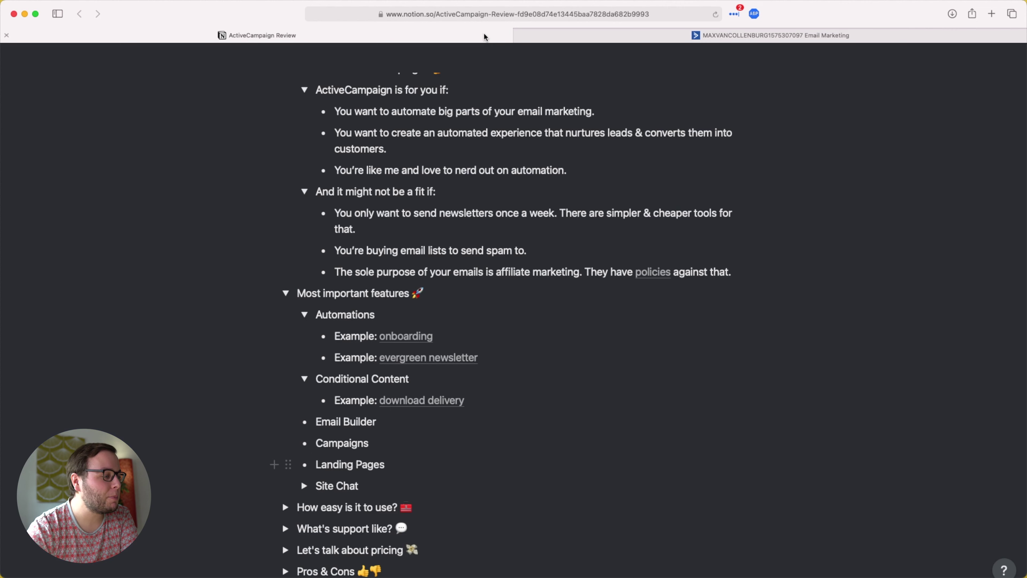
pyautogui.click(304, 486)
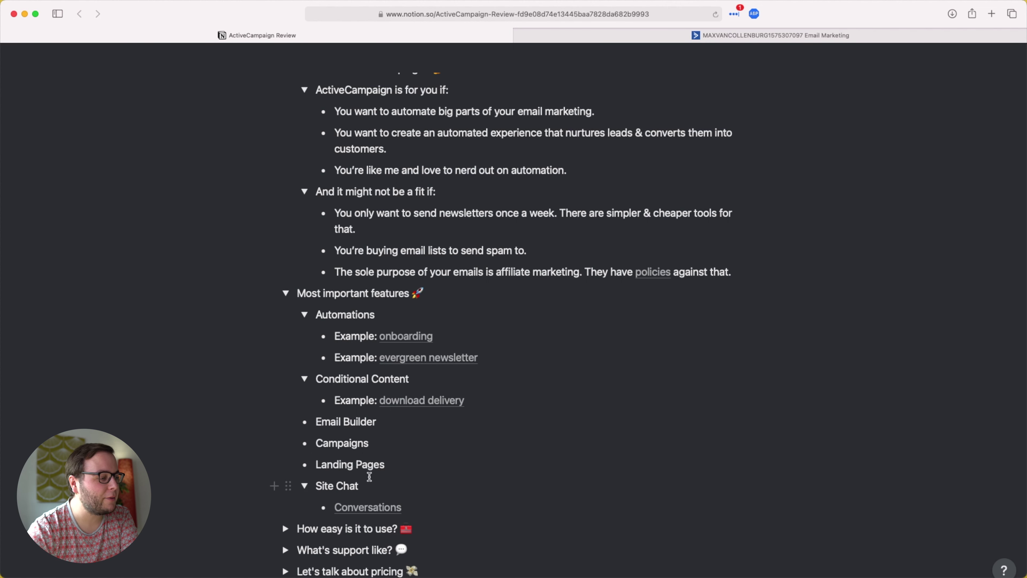
pyautogui.scroll(-2, 354, 469)
pyautogui.click(354, 469)
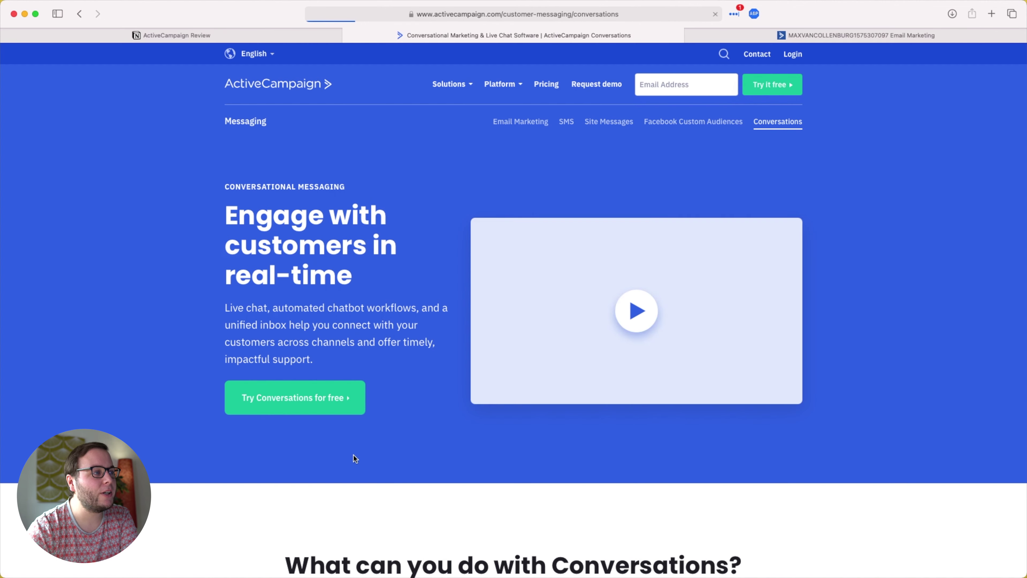
pyautogui.scroll(-3, 326, 232)
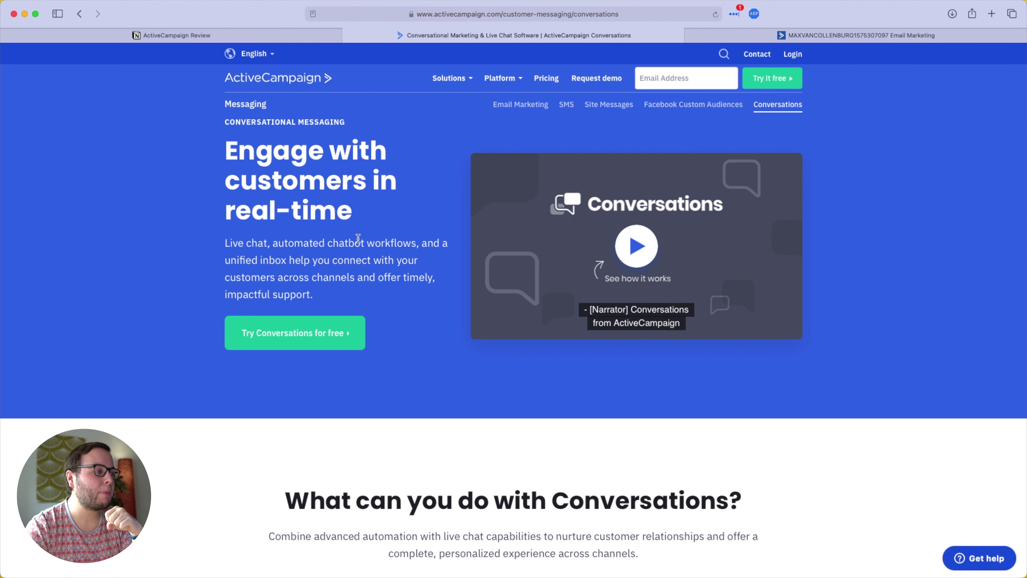
pyautogui.scroll(-5, 358, 238)
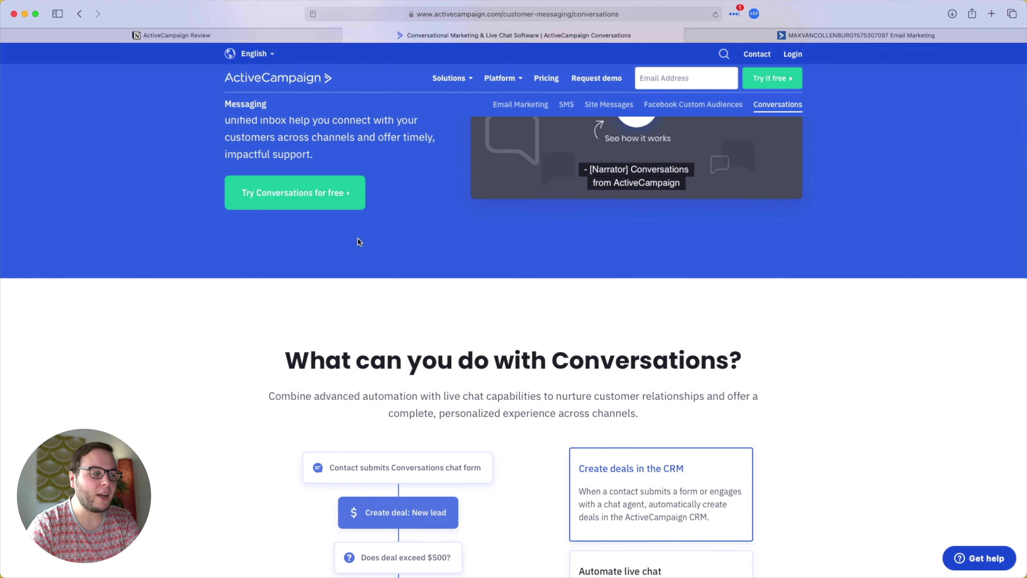
pyautogui.scroll(-15, 443, 315)
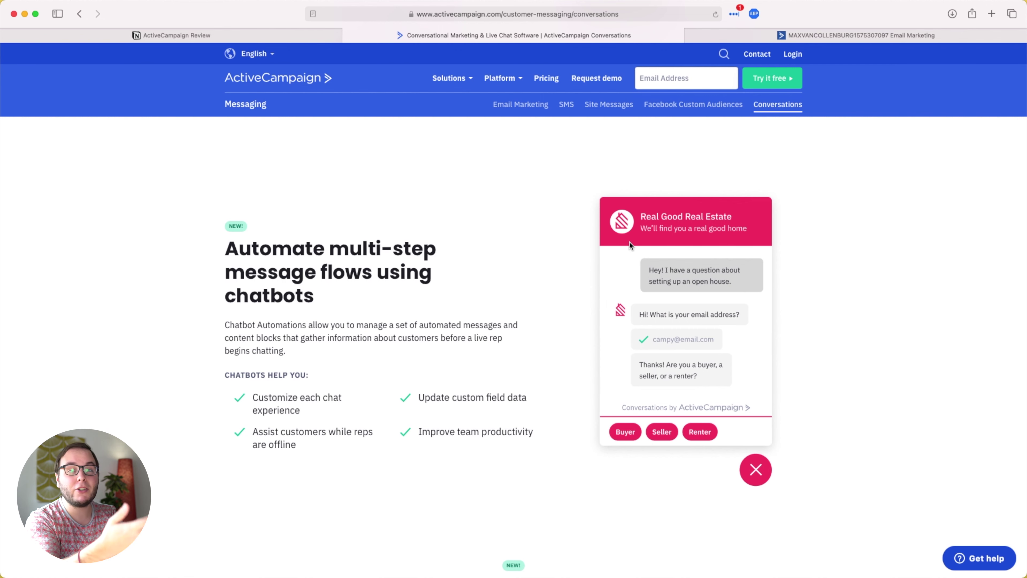
# Return to the Notion outline, close the Conversations page, and expand the "How easy is it to use?" section
pyautogui.click(321, 35)
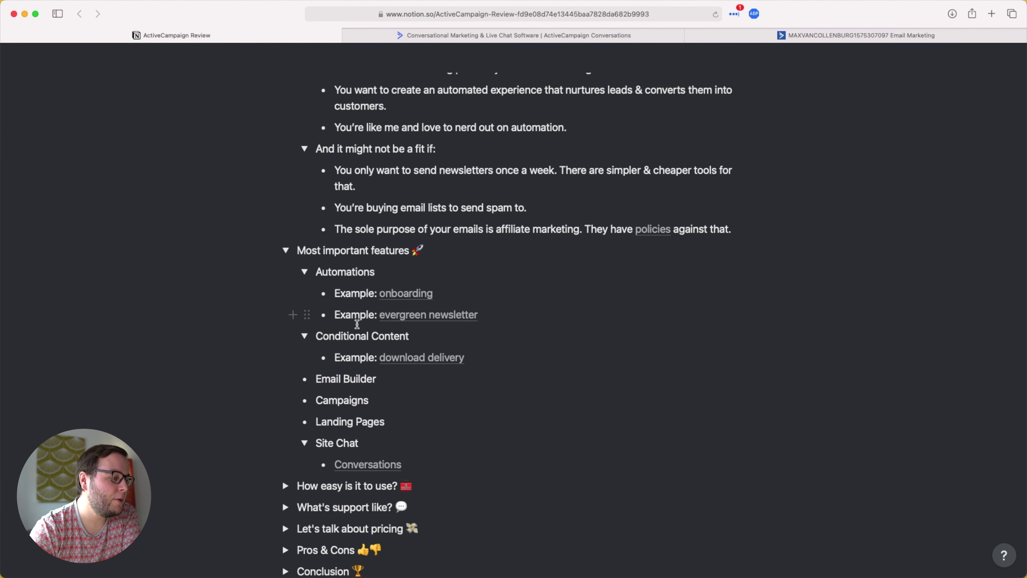
pyautogui.click(311, 486)
pyautogui.scroll(-3, 310, 488)
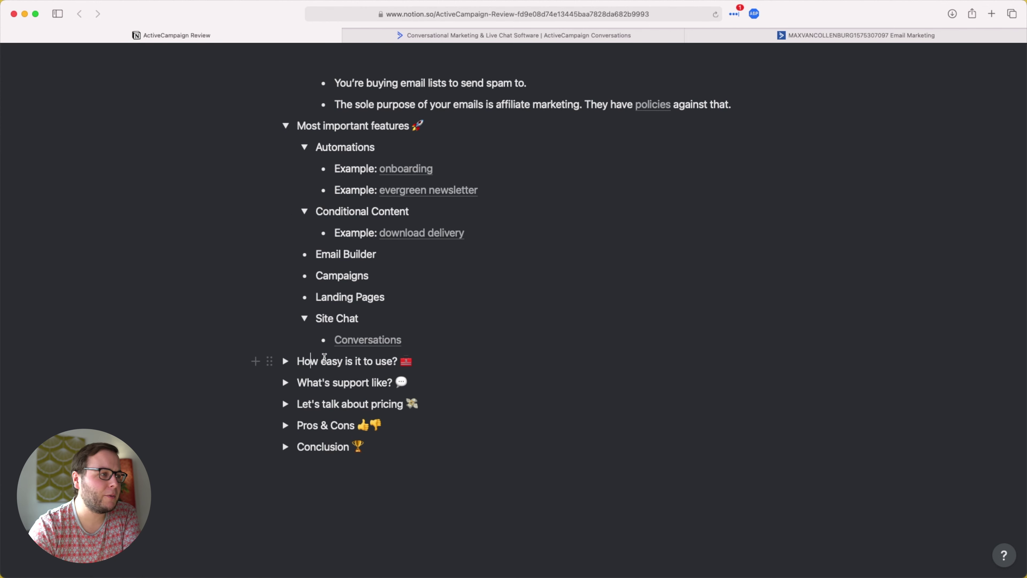
pyautogui.click(349, 35)
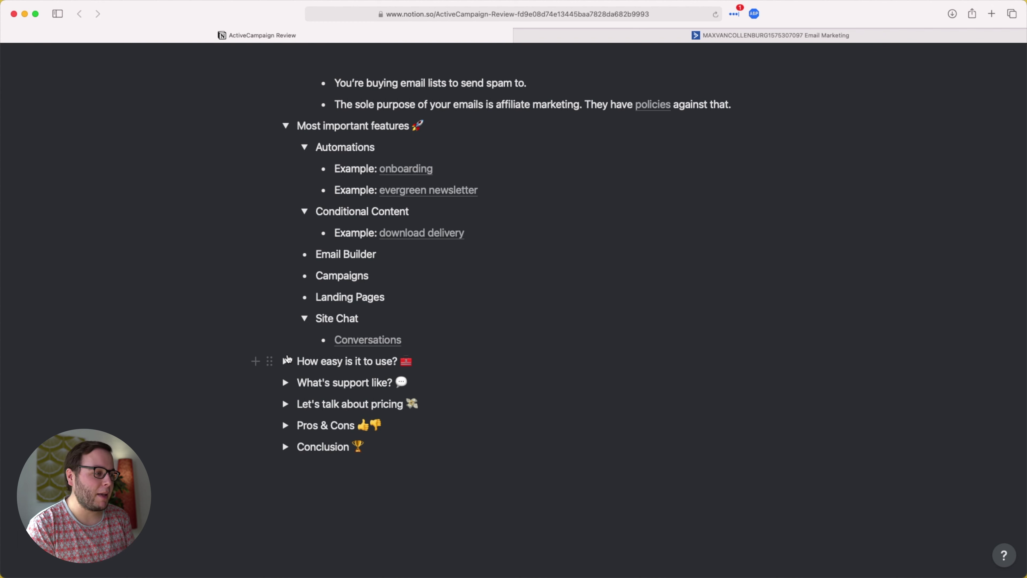
pyautogui.click(286, 361)
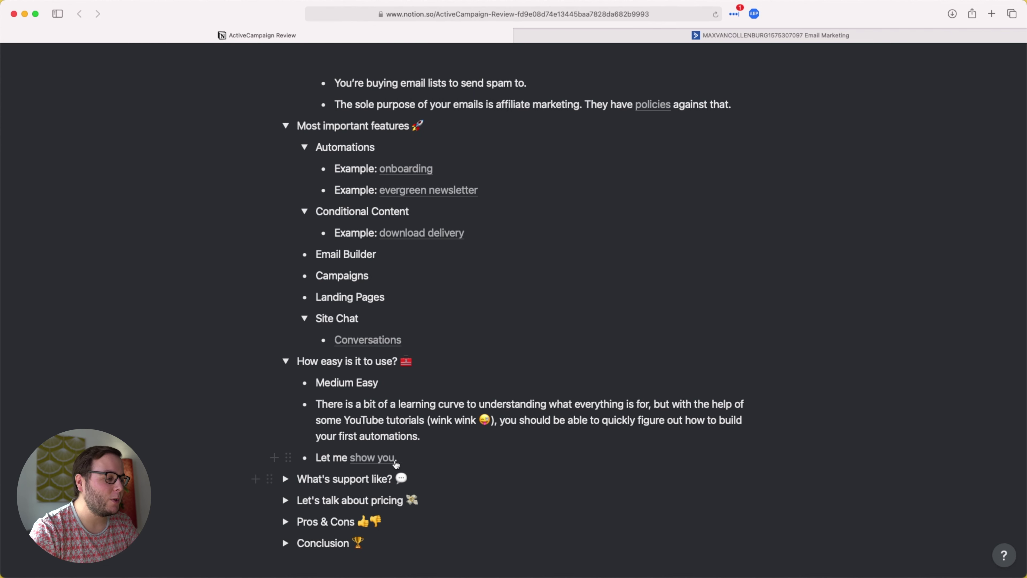
# Open the outline's "show you" link in a separate tab and go from the automations to the site's forms overview
pyautogui.keyDown('super'); pyautogui.click(378, 457); pyautogui.keyUp('super')
pyautogui.click(479, 32)
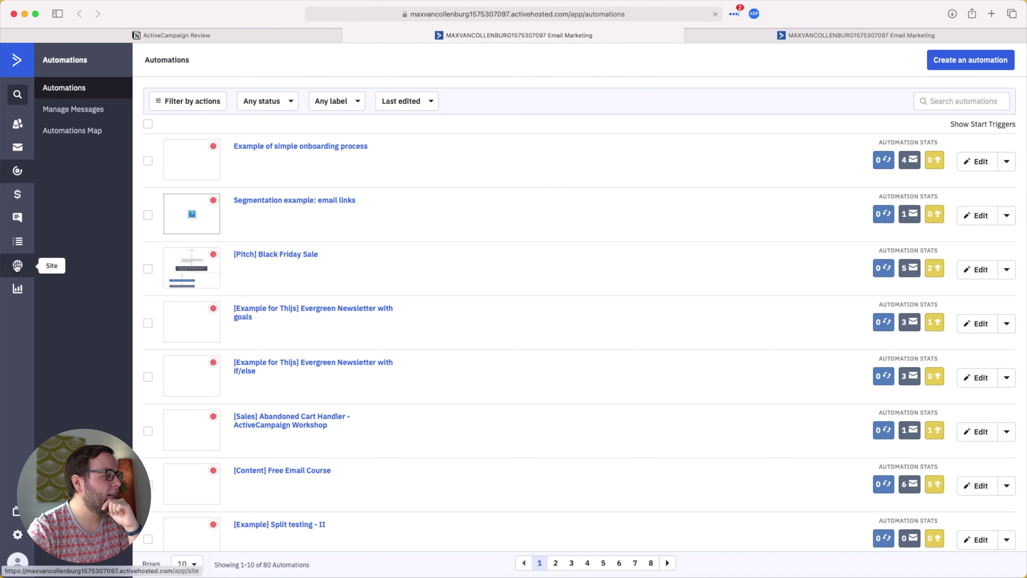
pyautogui.click(17, 267)
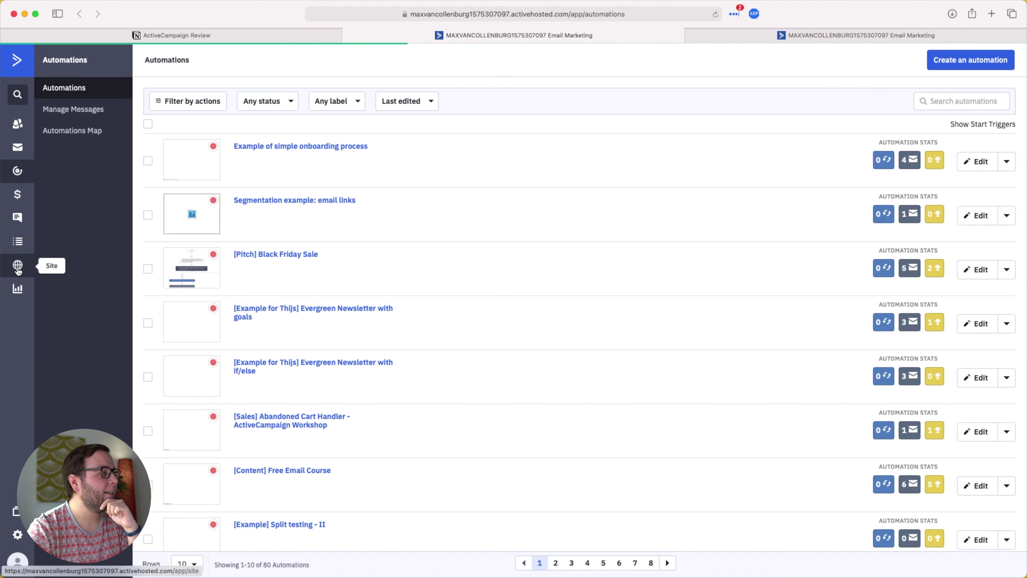
pyautogui.click(71, 115)
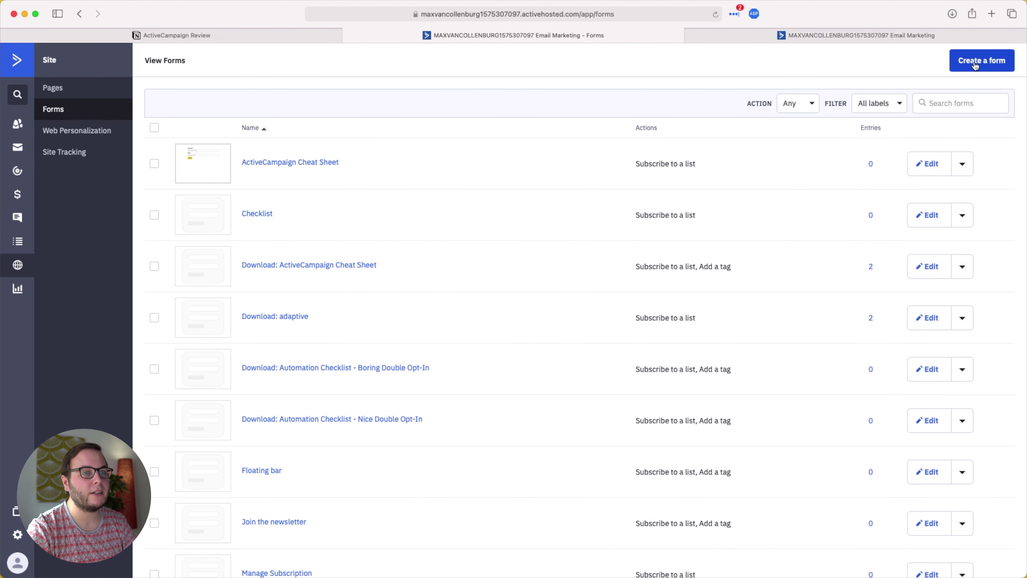
# Create an inline form named "ActiveCampaign Cheat Sheet V2" that subscribes contacts to the Main List
pyautogui.click(975, 62)
pyautogui.write('Activ')
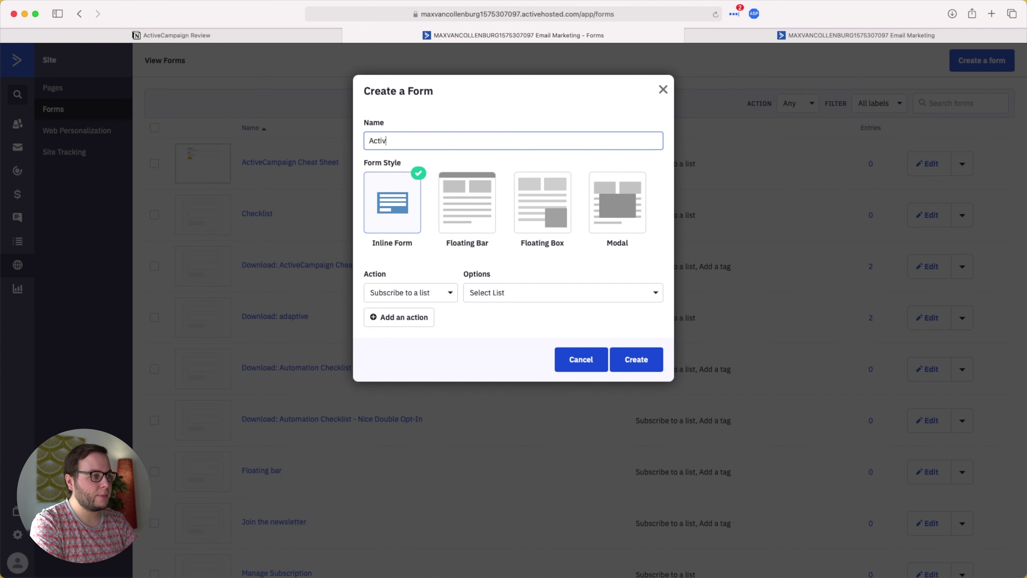
pyautogui.write('eCampaign Cheat S')
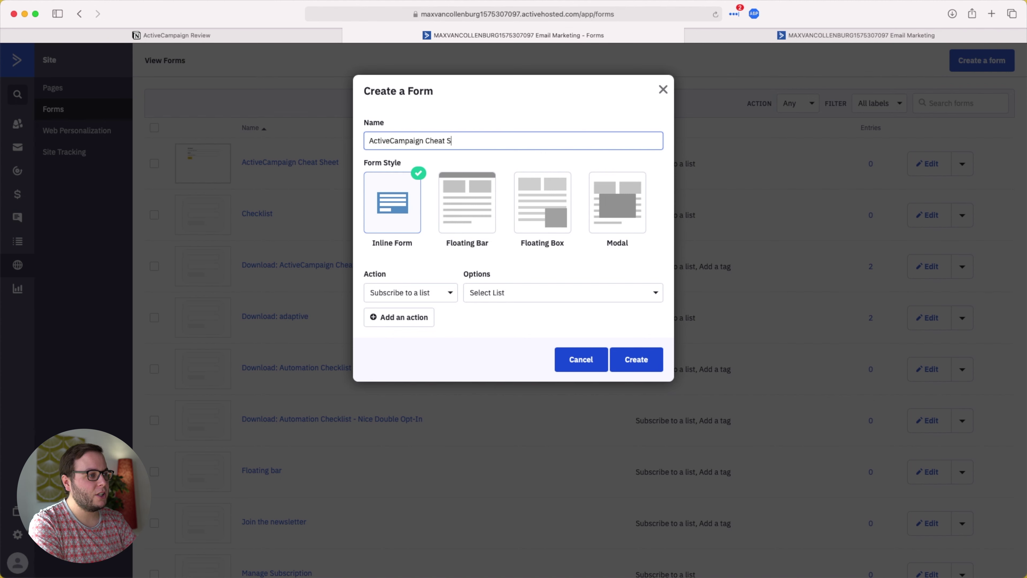
pyautogui.write('heet V2')
pyautogui.press('super+a')
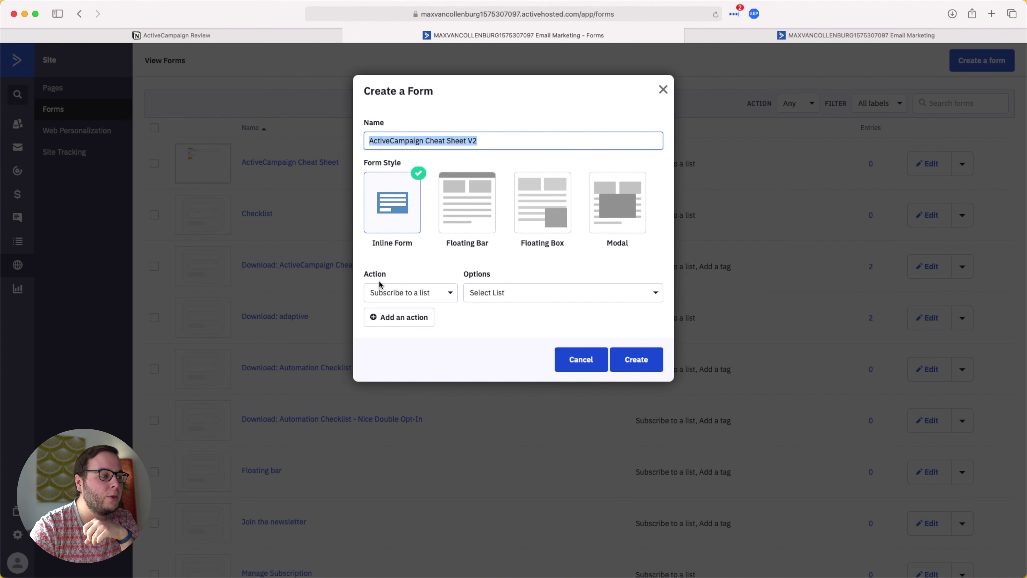
pyautogui.click(499, 296)
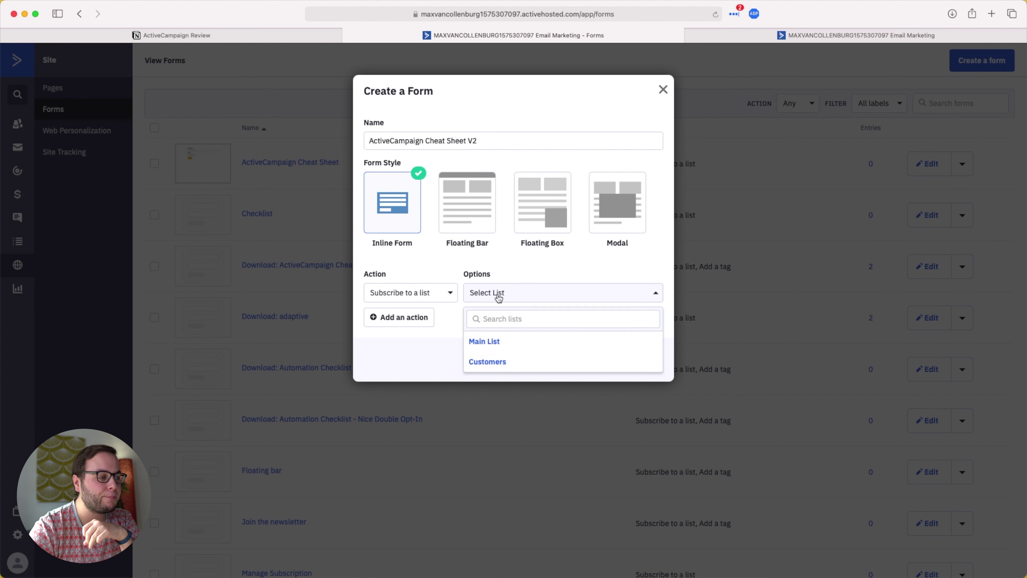
pyautogui.click(482, 343)
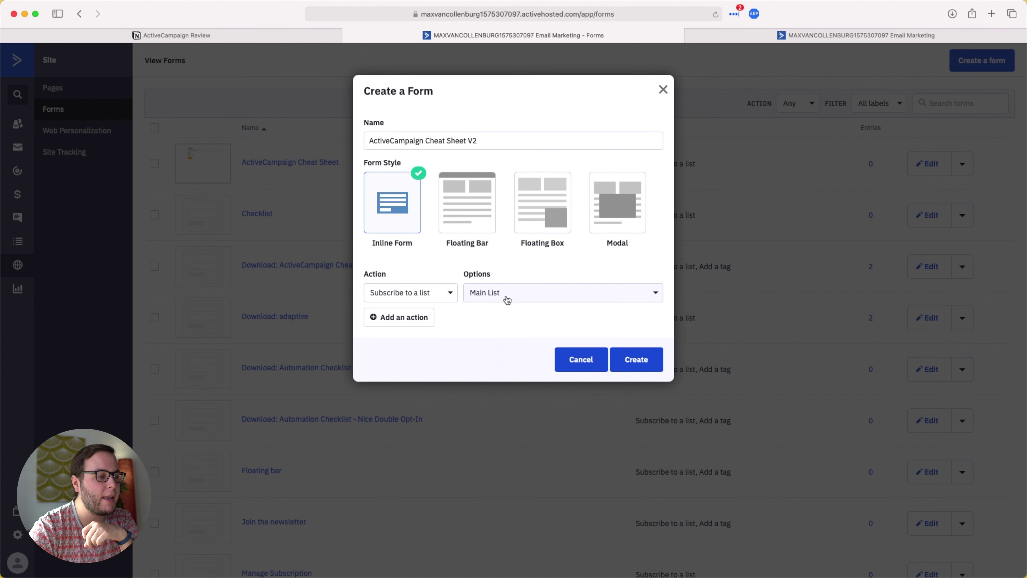
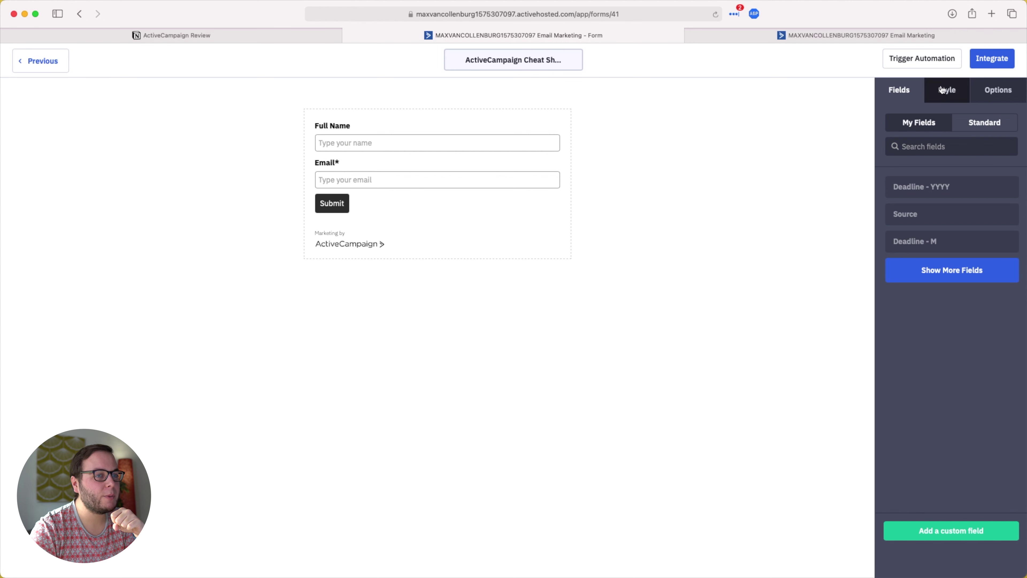
# Turn off AC Branding in the form's style settings and check the settings of the Full Name field
pyautogui.scroll(-5, 913, 333)
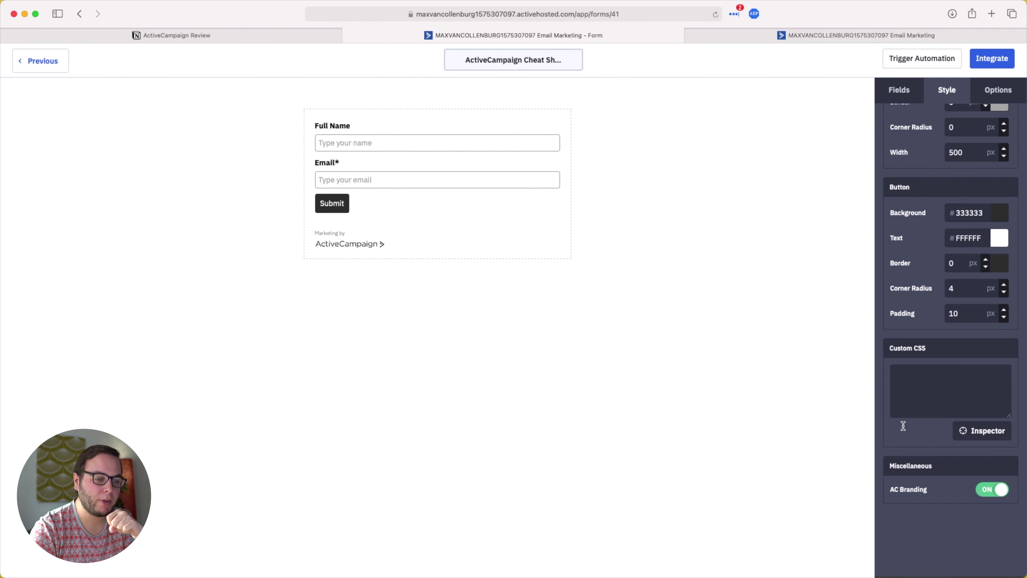
pyautogui.click(992, 491)
pyautogui.click(349, 120)
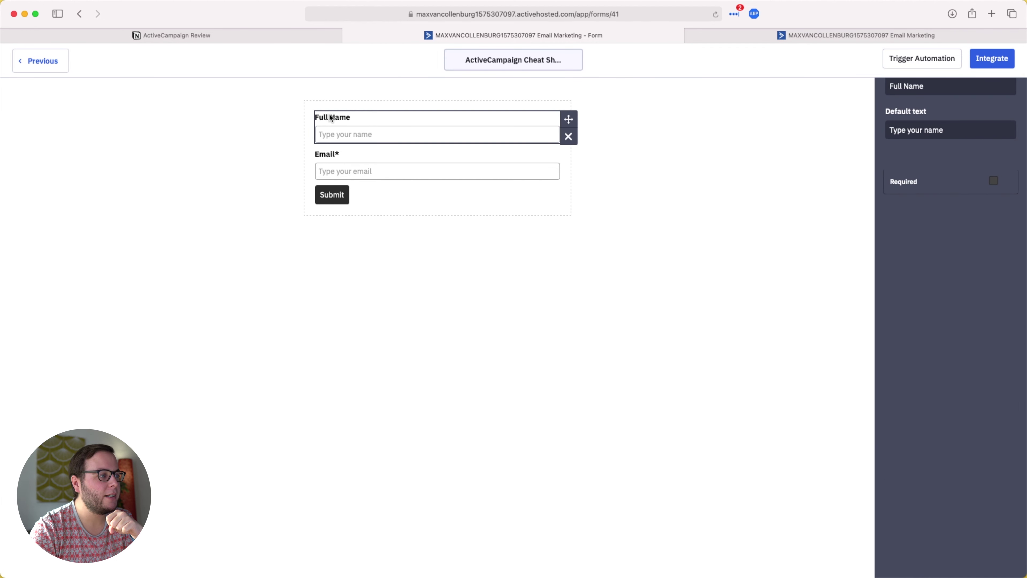
pyautogui.click(726, 158)
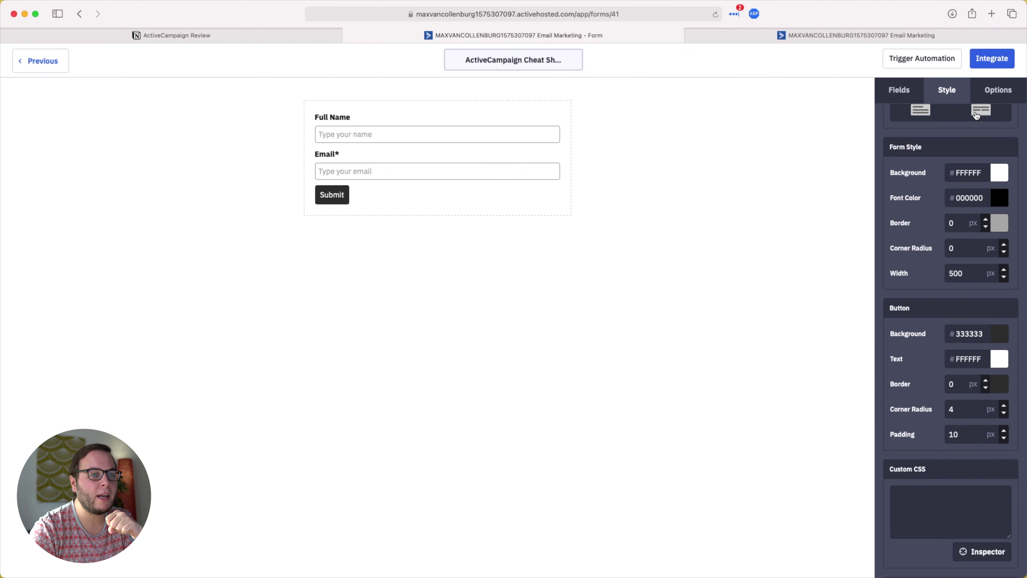
# Replace the form's Full Name field with the standard First Name field above Email and make it required
pyautogui.click(972, 121)
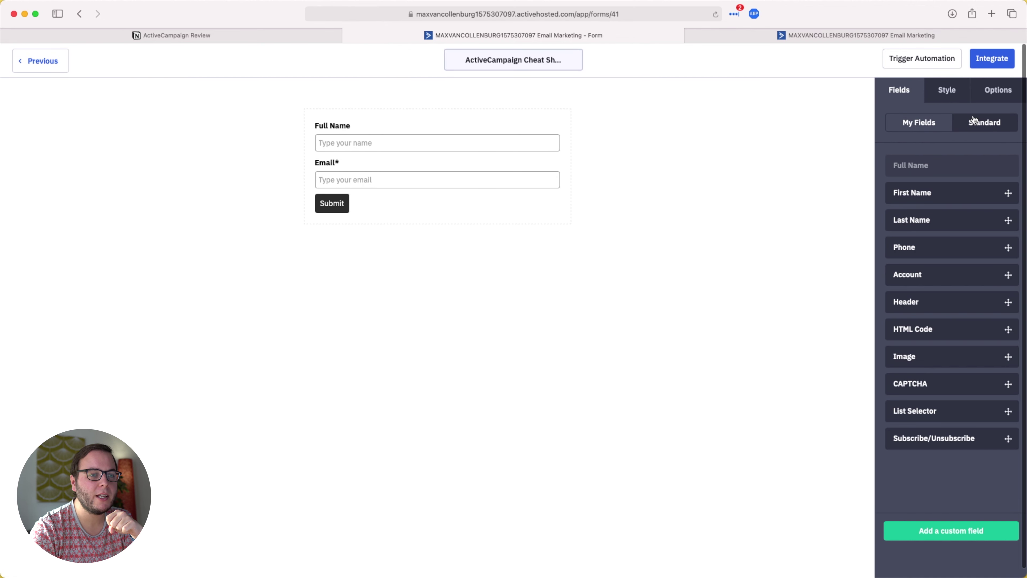
pyautogui.moveTo(911, 192); pyautogui.dragTo(390, 130)
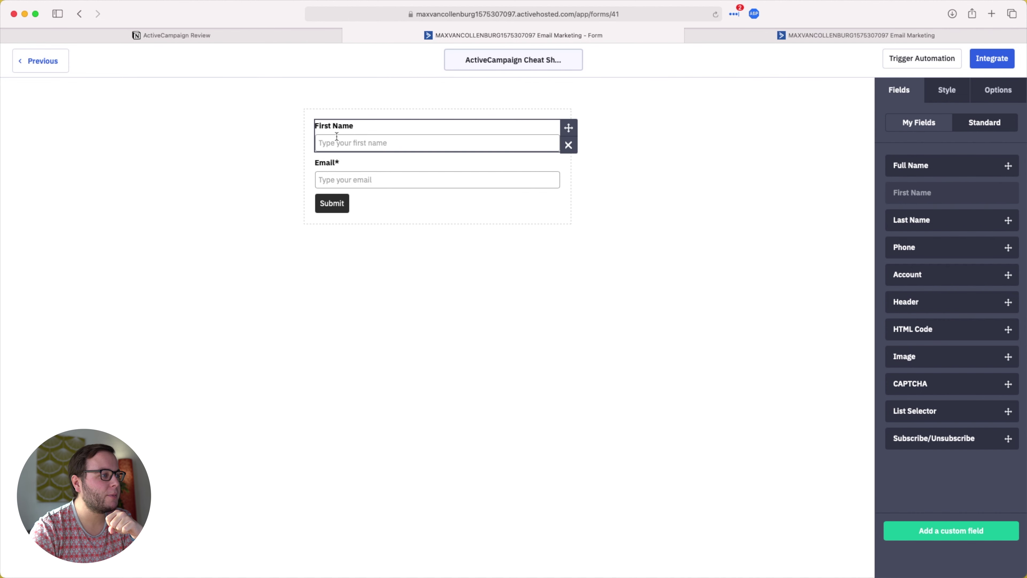
pyautogui.click(341, 128)
pyautogui.click(995, 224)
pyautogui.click(703, 162)
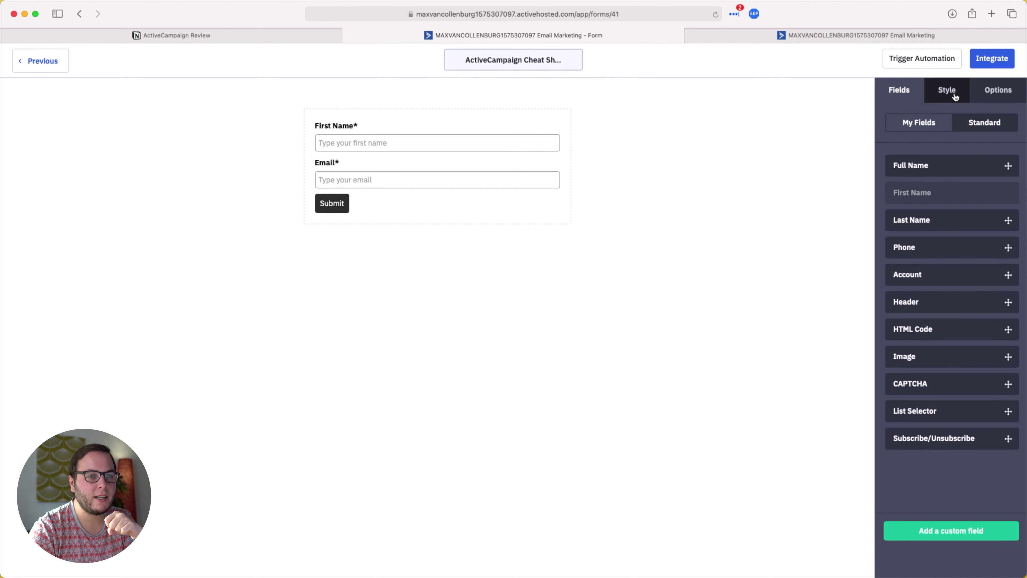
# Turn off opt-in confirmation for the form's Main List subscription action and save the change
pyautogui.click(994, 97)
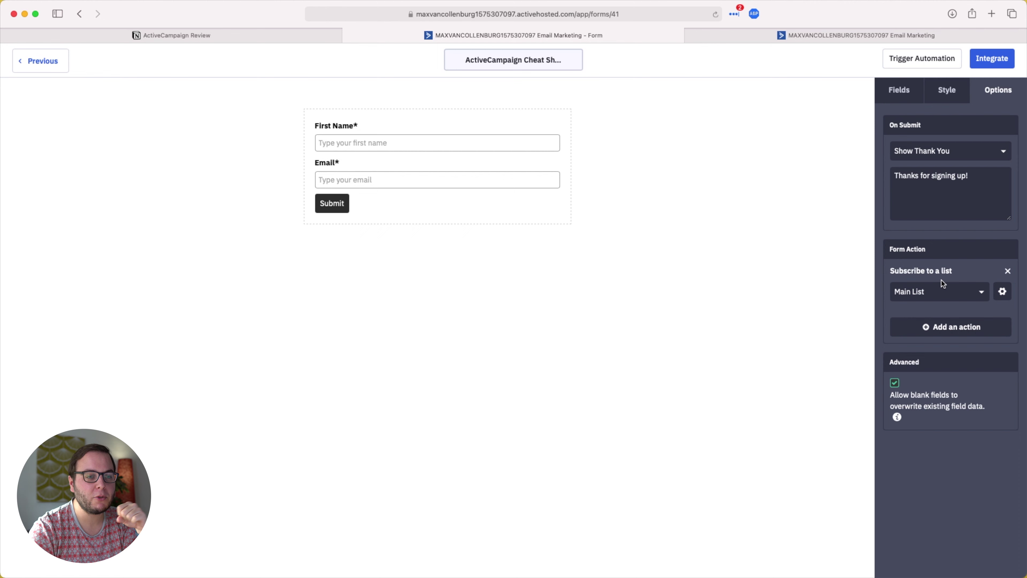
pyautogui.click(1004, 292)
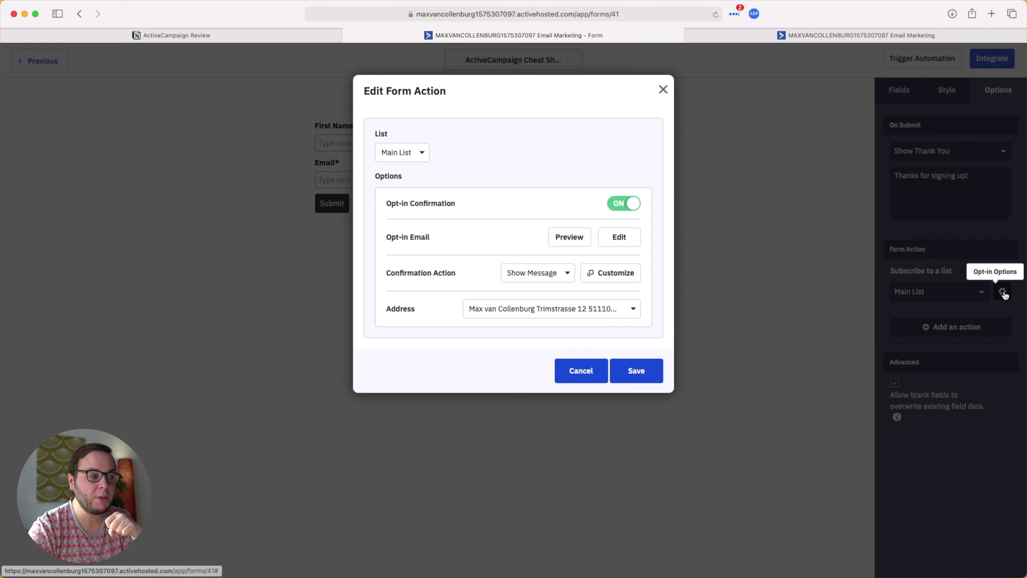
pyautogui.click(619, 201)
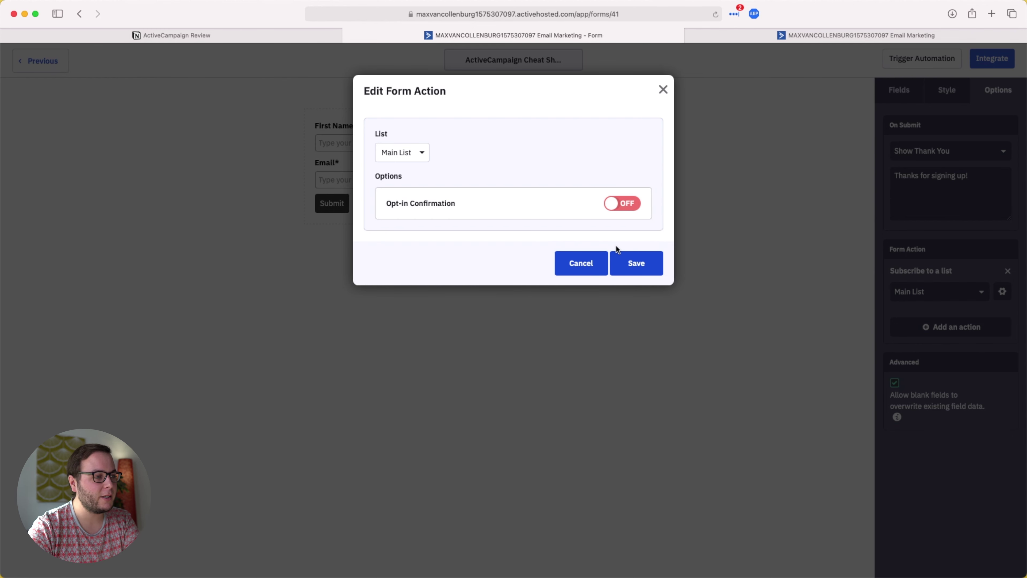
pyautogui.click(641, 268)
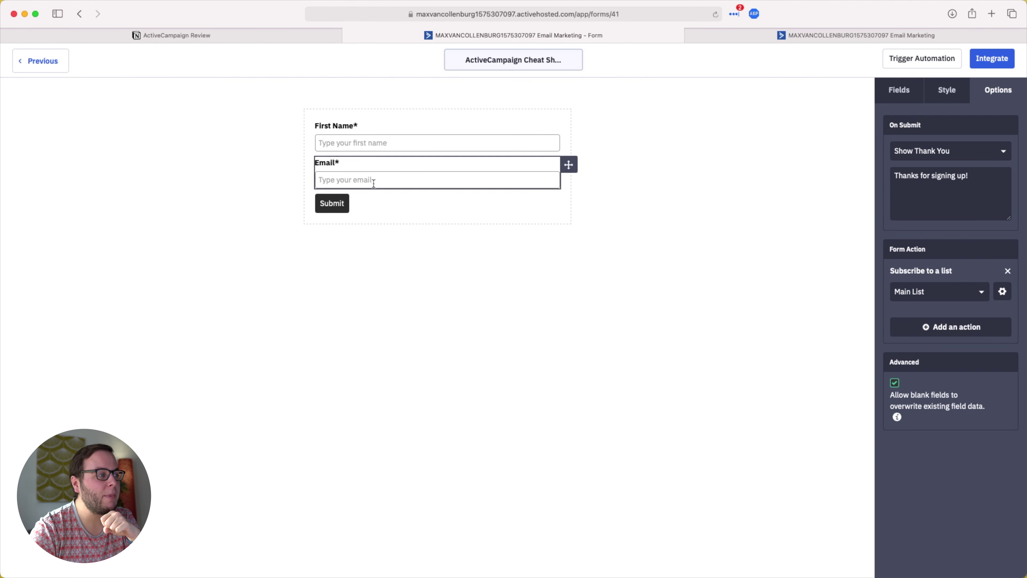
# Set the background color of the form's submit button to FED331
pyautogui.click(939, 101)
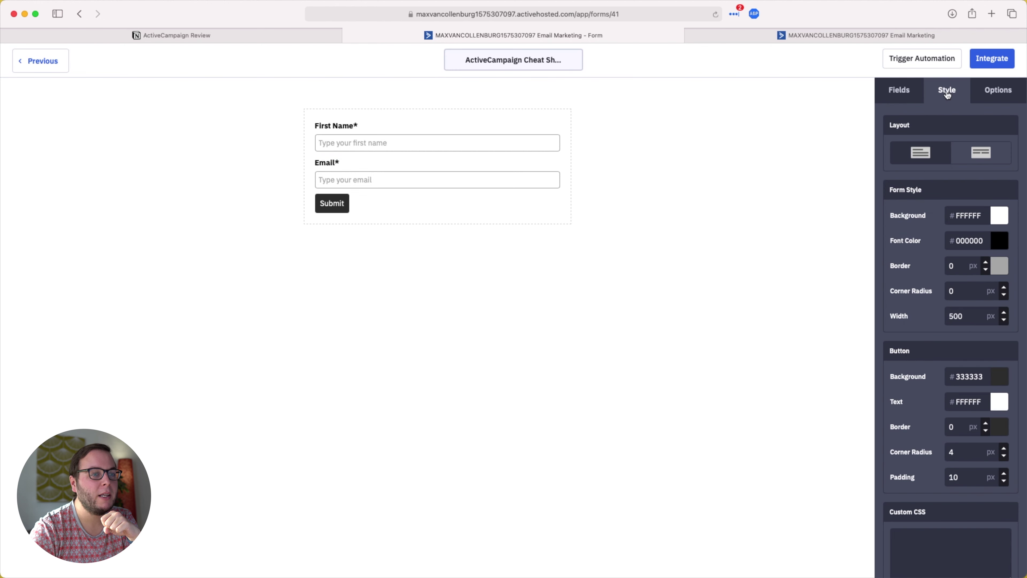
pyautogui.click(999, 376)
pyautogui.click(970, 375)
pyautogui.click(970, 377)
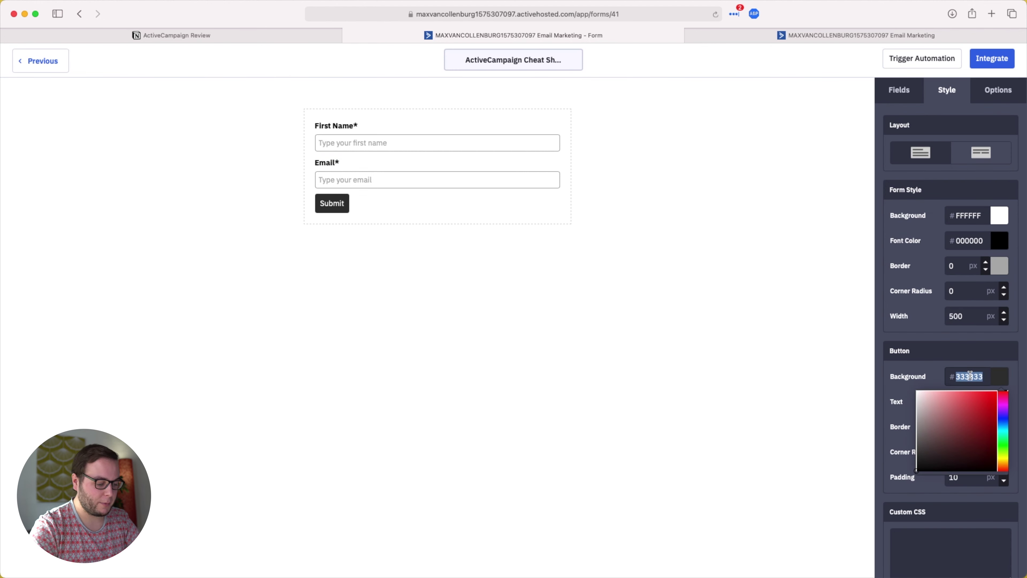
pyautogui.write('fed331')
pyautogui.press('super+a')
pyautogui.write('fed331')
pyautogui.click(932, 375)
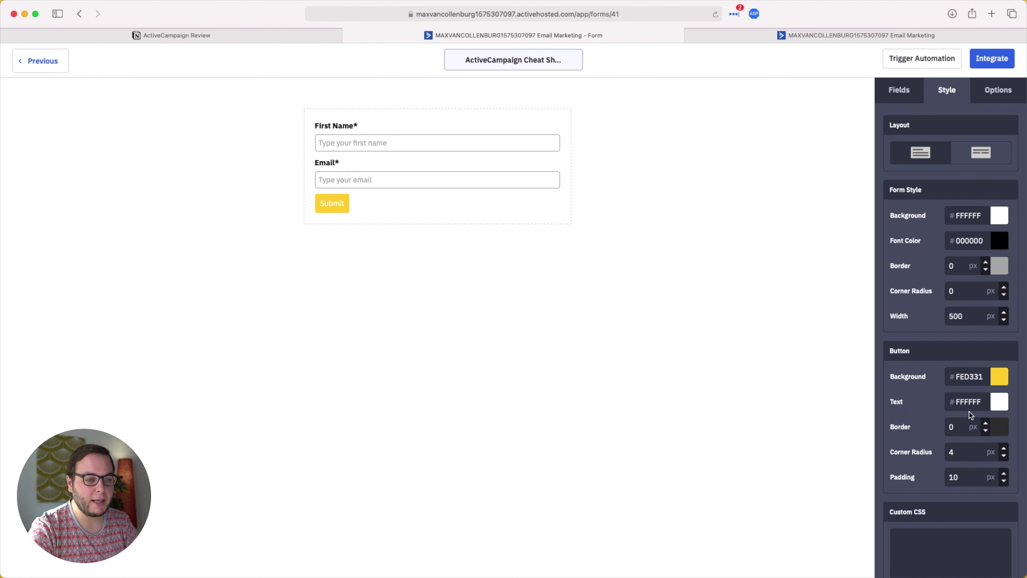
# Set the submit button's text color to 000 and look over the remaining style settings
pyautogui.click(969, 409)
pyautogui.press('super+a')
pyautogui.write('000')
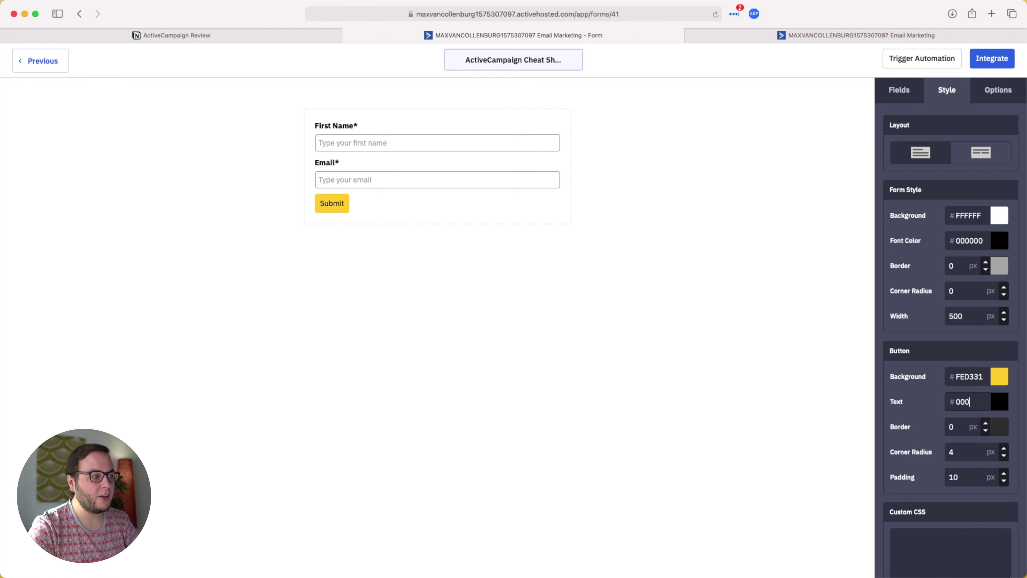
pyautogui.scroll(-3, 931, 467)
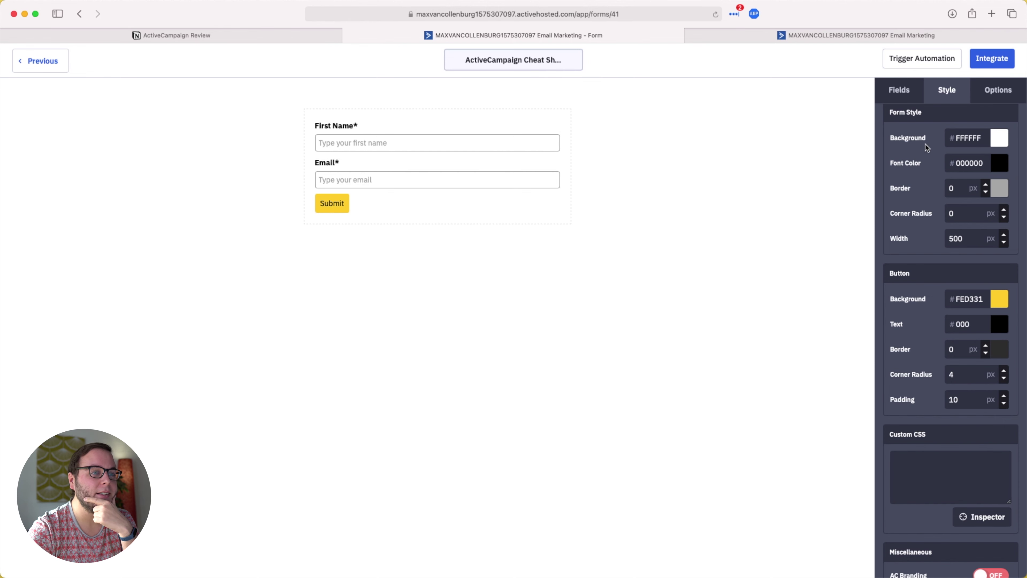
# Proceed to the form's integration options, save and exit the form, and go to the automations overview
pyautogui.click(995, 64)
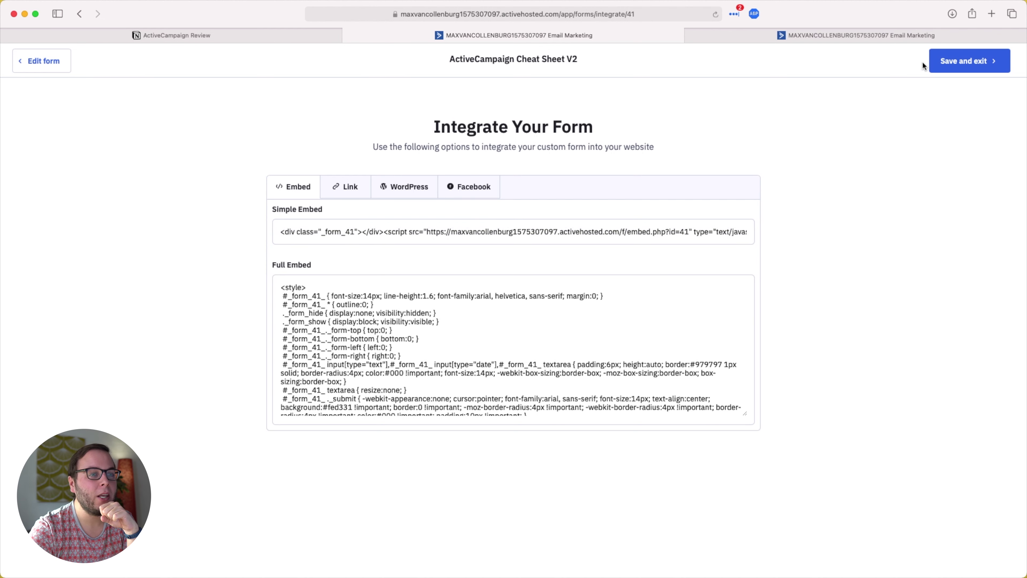
pyautogui.click(962, 56)
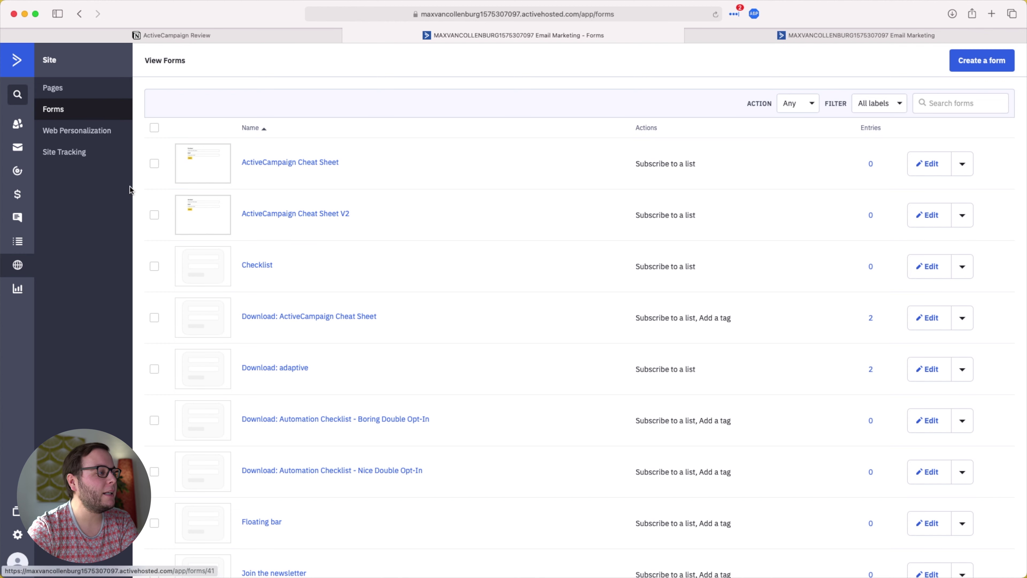
pyautogui.click(13, 171)
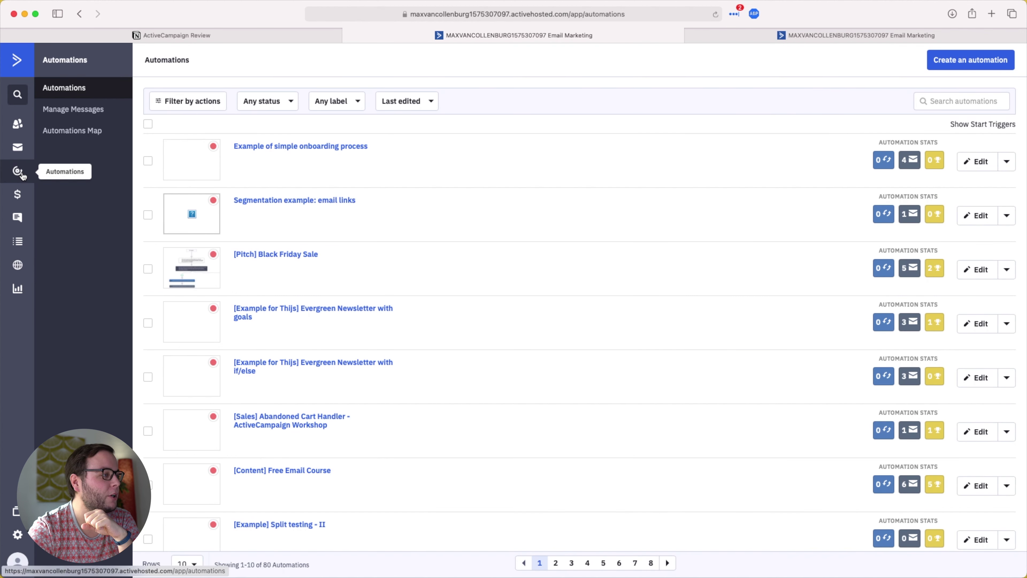
# Create a new automation using the Start from Scratch recipe
pyautogui.click(971, 65)
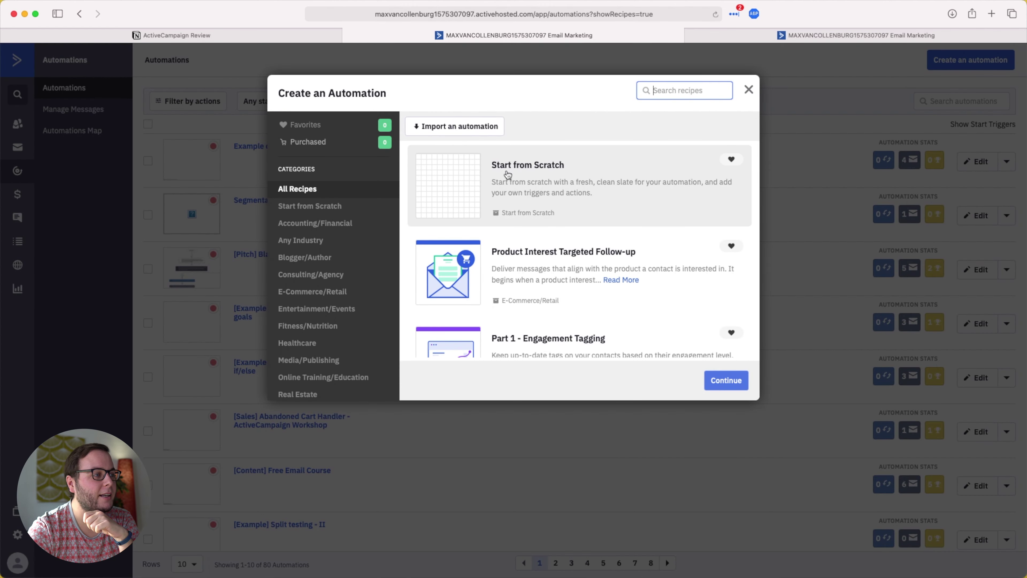
pyautogui.click(508, 175)
pyautogui.click(726, 381)
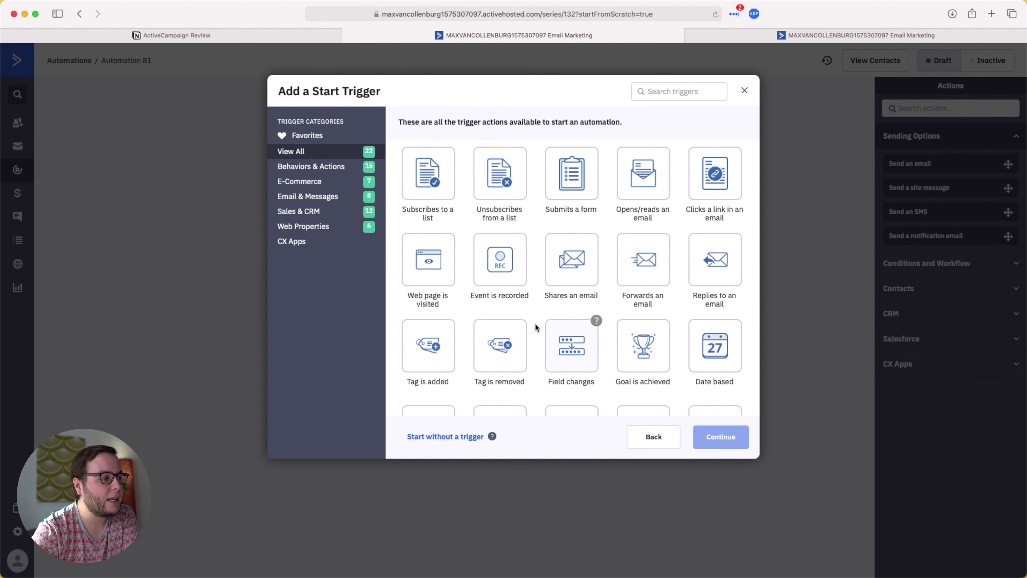
# Add a start trigger for submitting the ActiveCampaign Cheat Sheet V2 form, set to run once
pyautogui.click(594, 173)
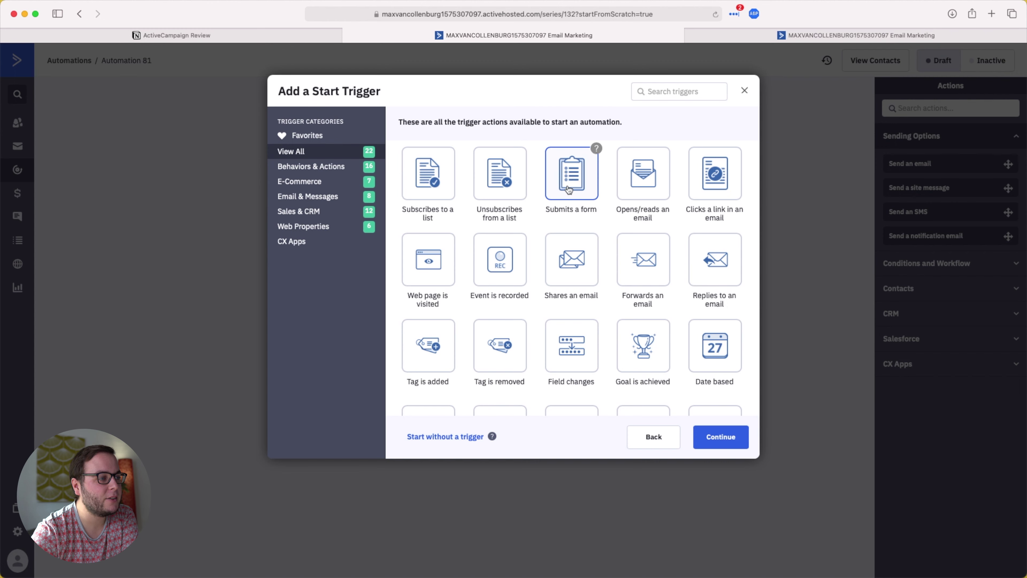
pyautogui.click(723, 437)
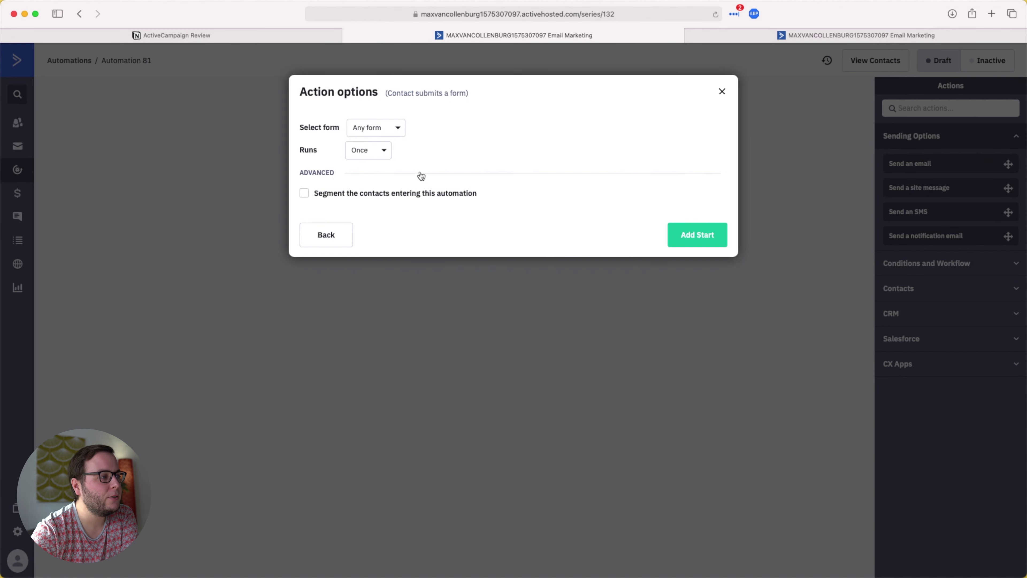
pyautogui.click(368, 129)
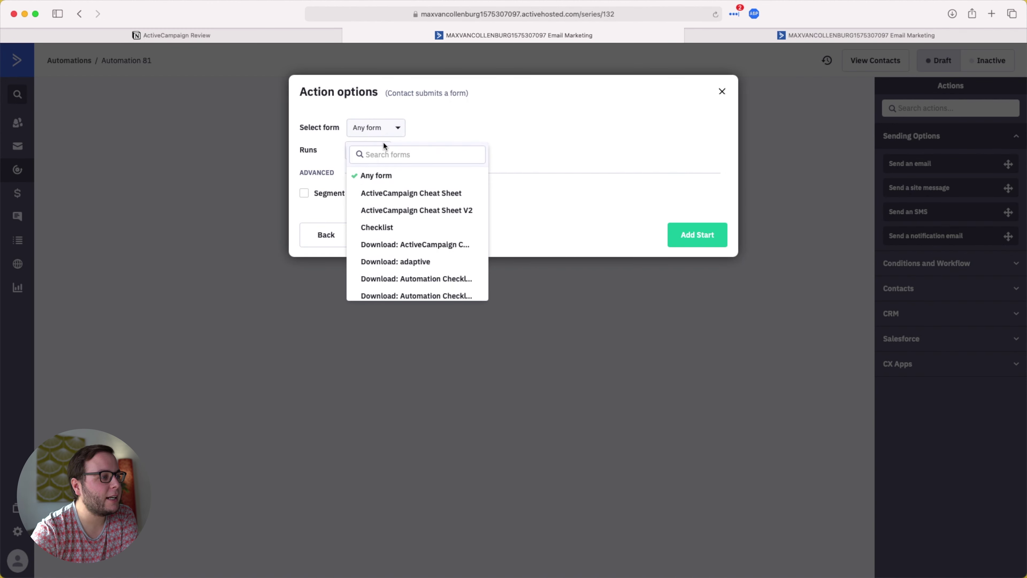
pyautogui.click(409, 210)
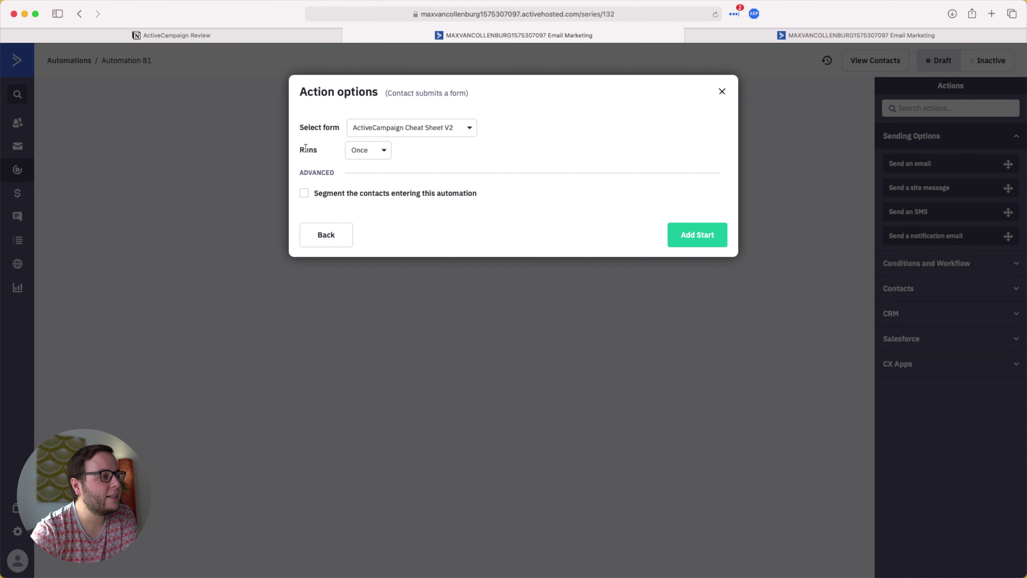
pyautogui.click(366, 151)
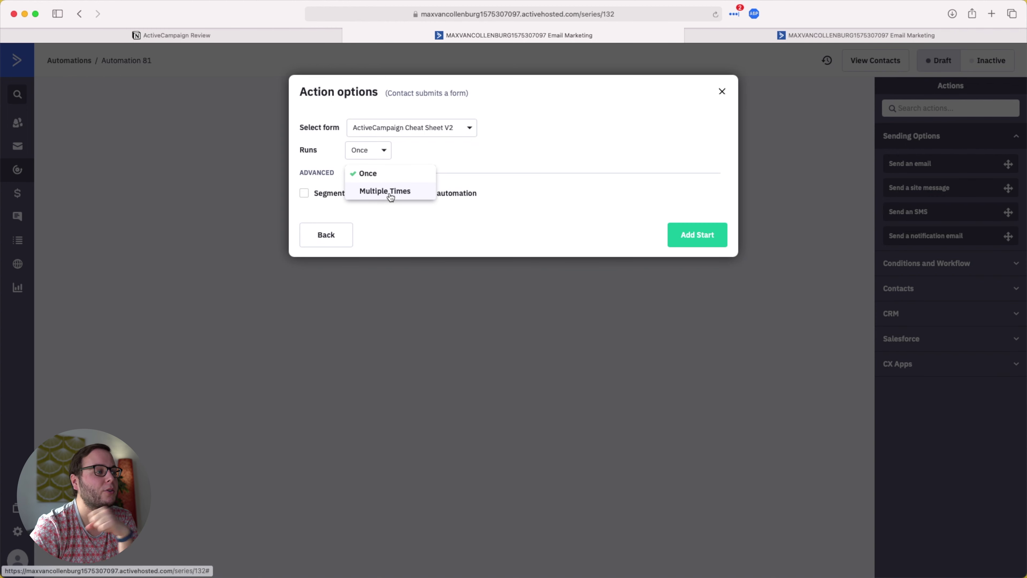
pyautogui.click(364, 171)
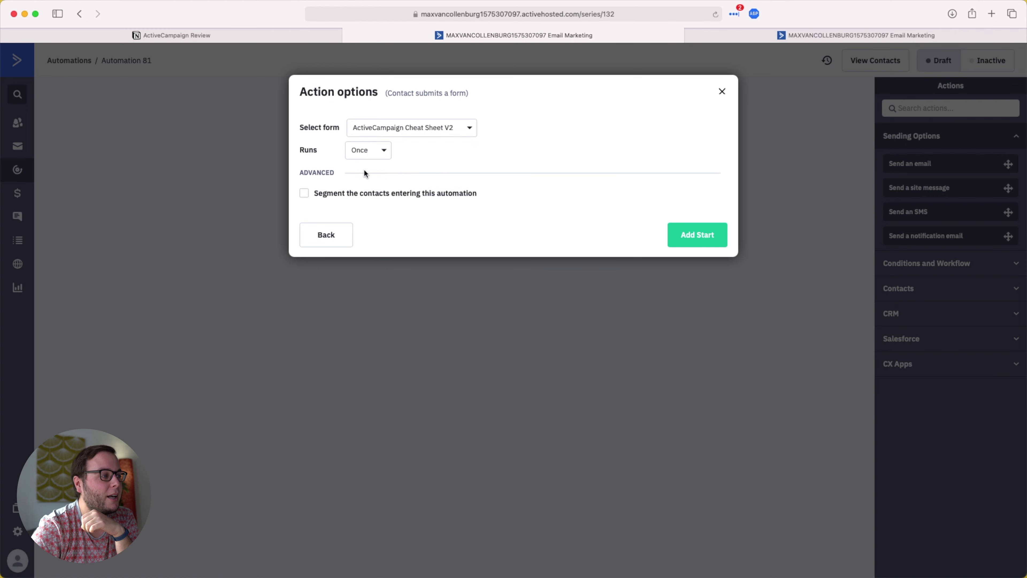
pyautogui.click(714, 234)
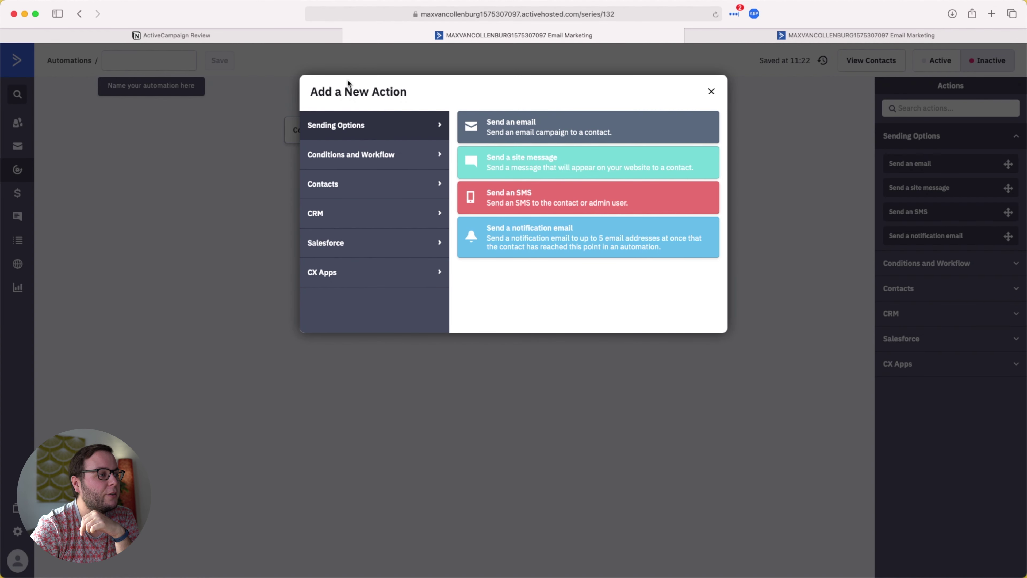
# Add a send-email action to the automation and create a new email for it named Cheat Sheet Delivery
pyautogui.click(498, 133)
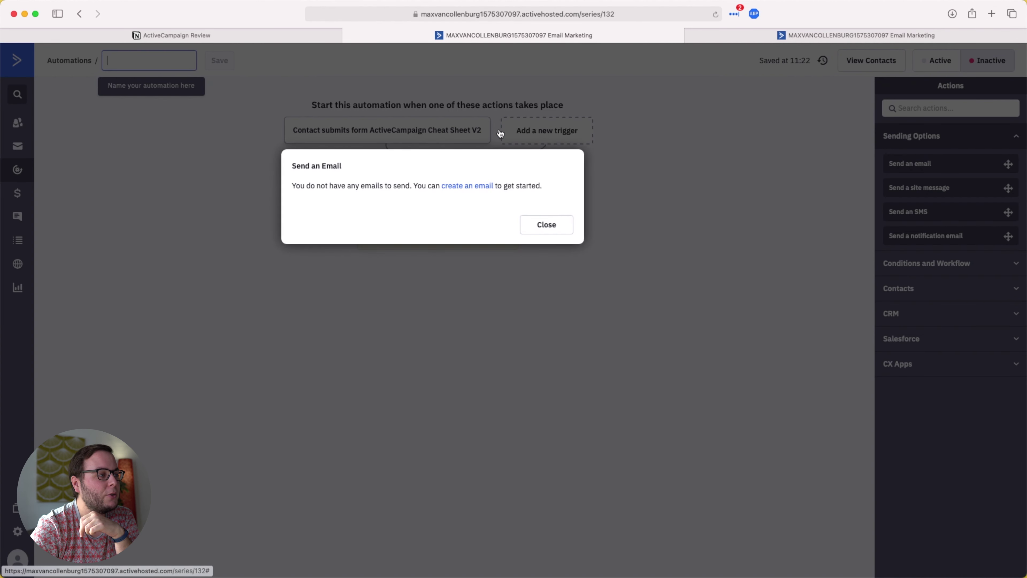
pyautogui.click(485, 189)
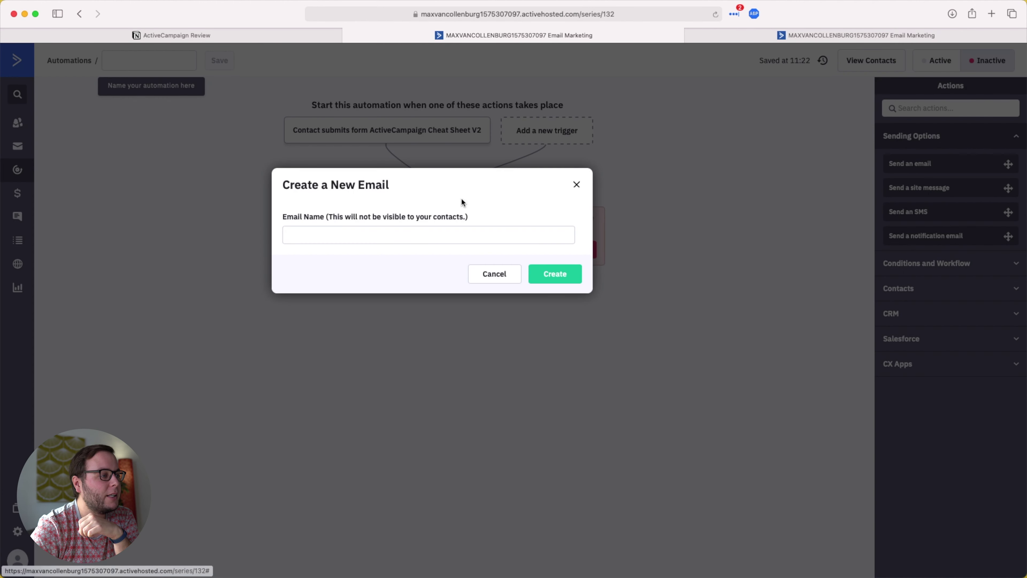
pyautogui.click(402, 232)
pyautogui.write('Cheat Sheet Delivery')
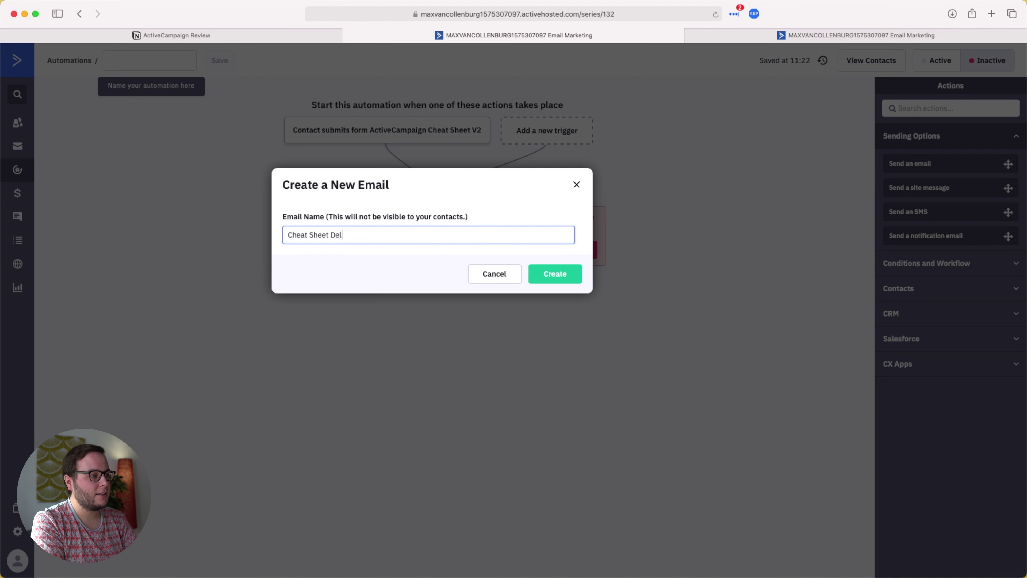
pyautogui.press('super+a')
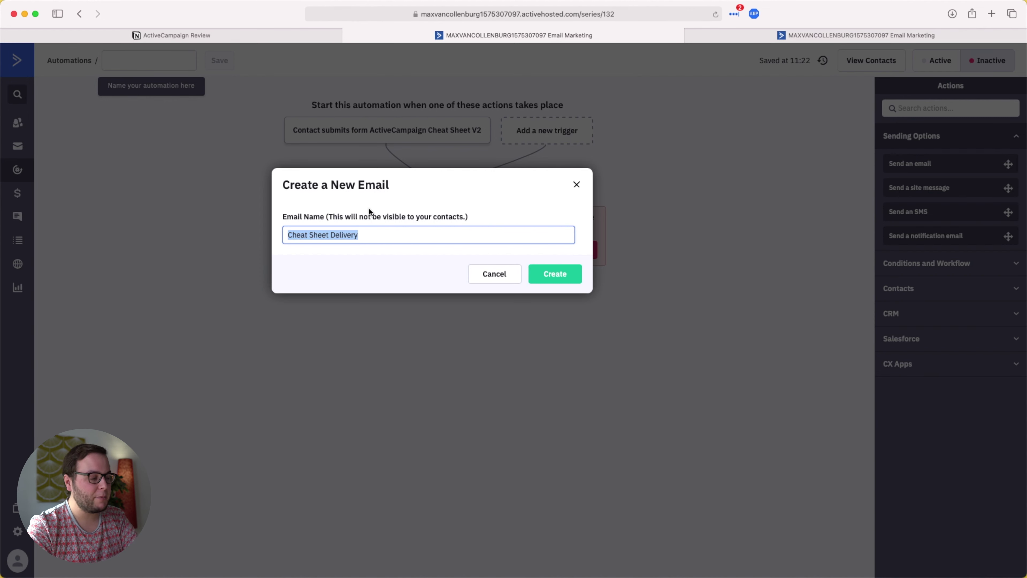
pyautogui.press('Return')
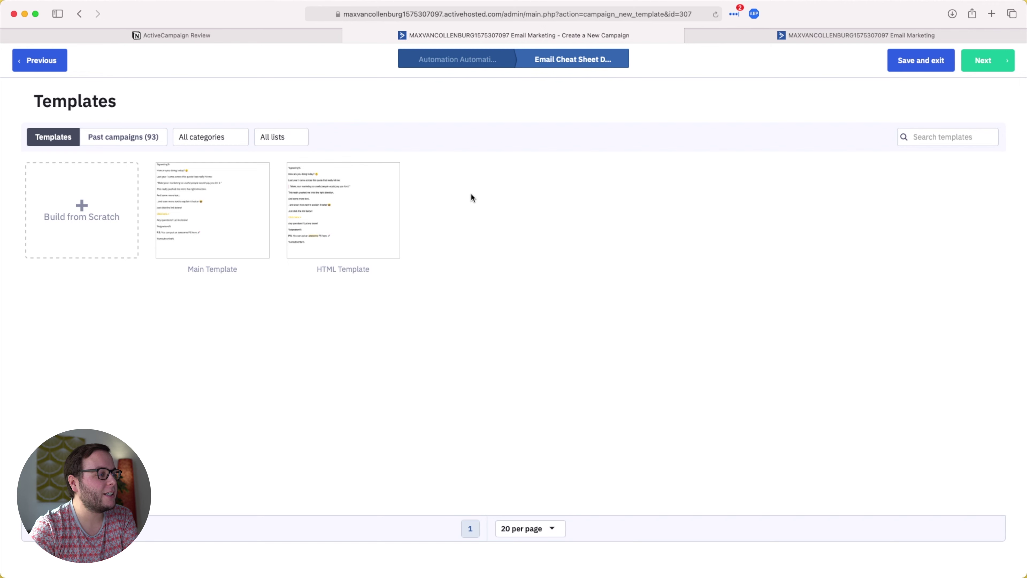
# Use the Main Template for the email and set its subject to "cheat sheet for %FIRSTNAME%" with the First Name personalization field
pyautogui.moveTo(198, 190)
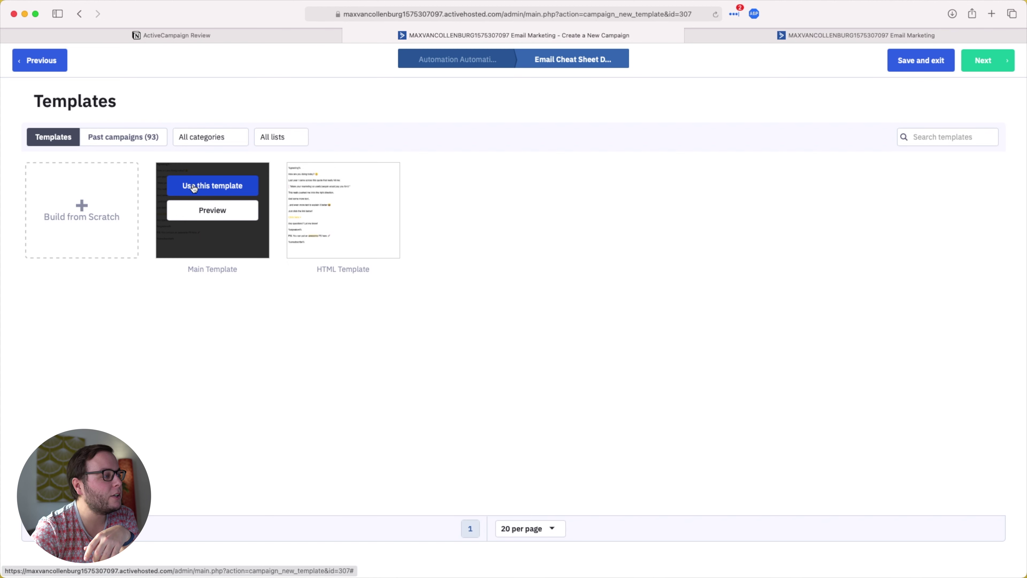
pyautogui.click(197, 187)
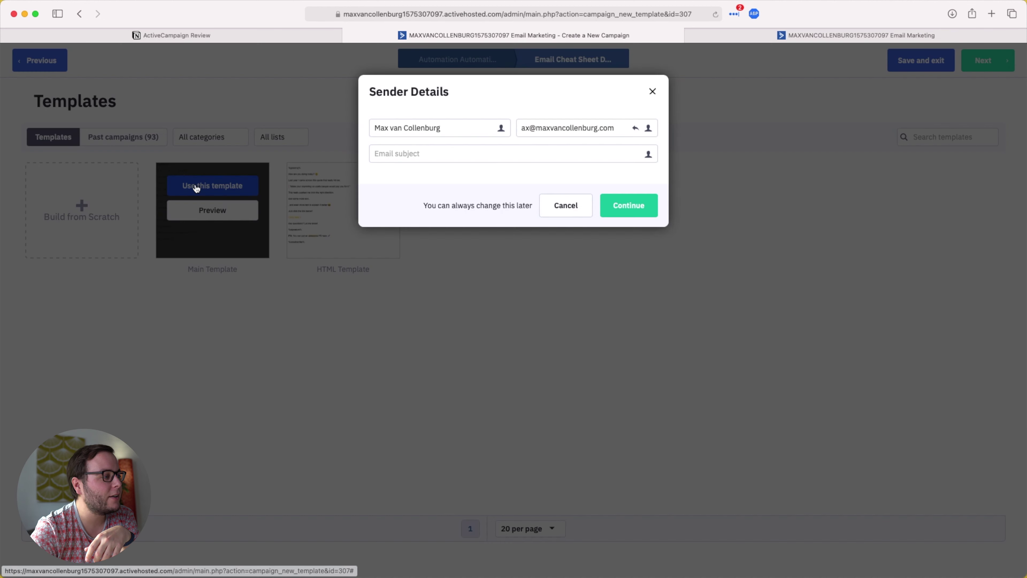
pyautogui.write('cheat')
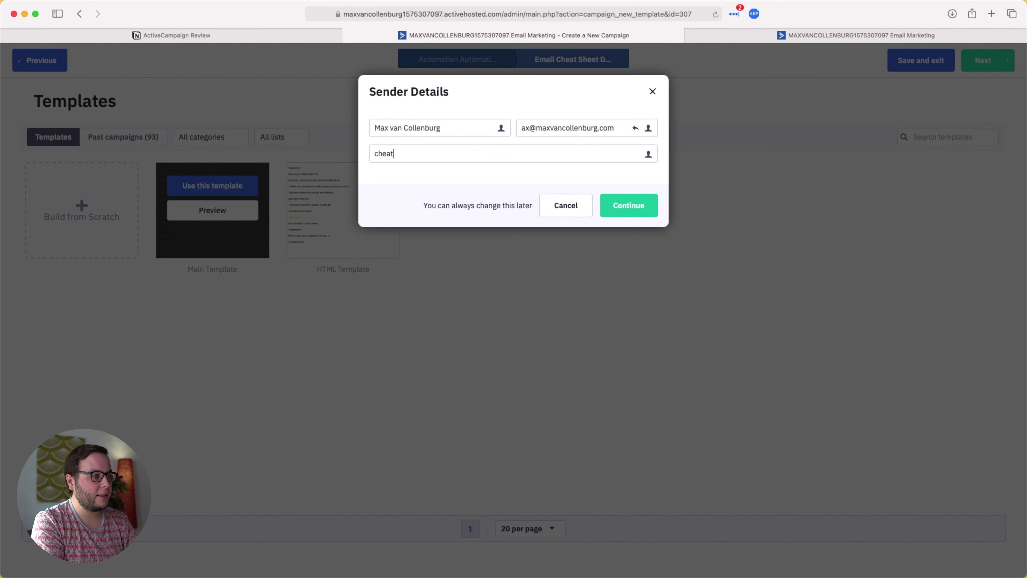
pyautogui.write(' sheet for')
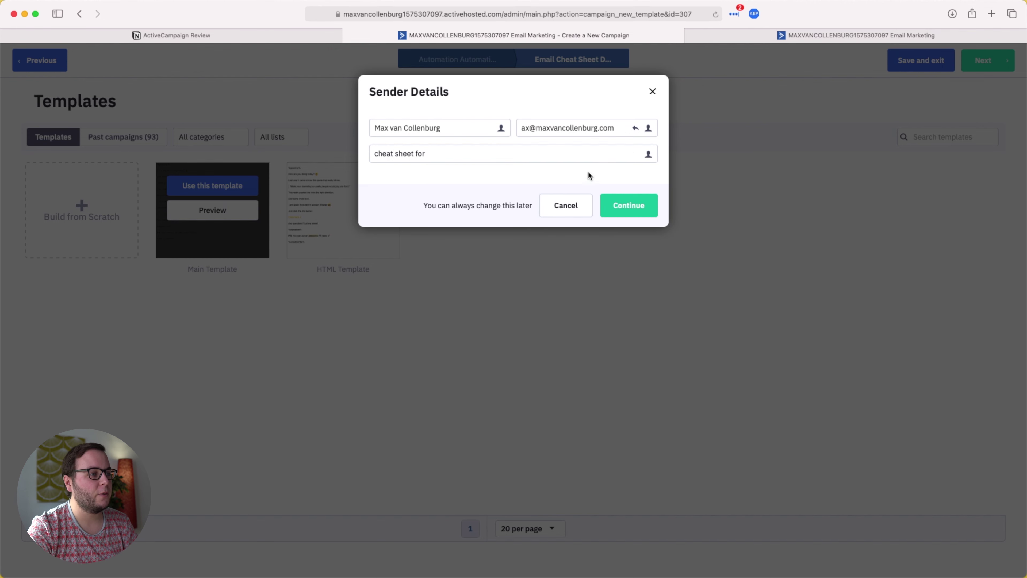
pyautogui.click(647, 154)
pyautogui.click(471, 197)
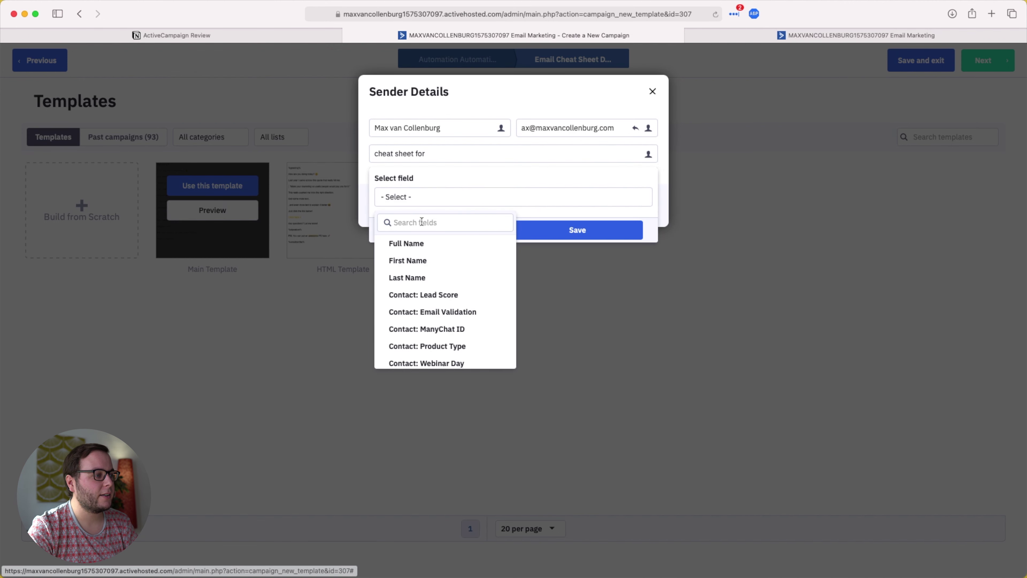
pyautogui.click(408, 262)
pyautogui.click(571, 232)
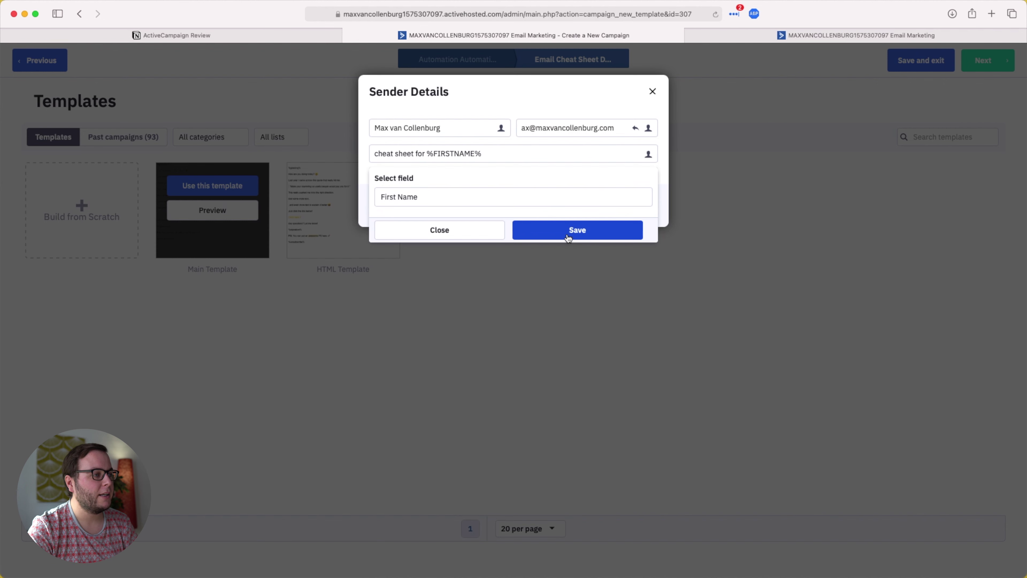
pyautogui.click(464, 237)
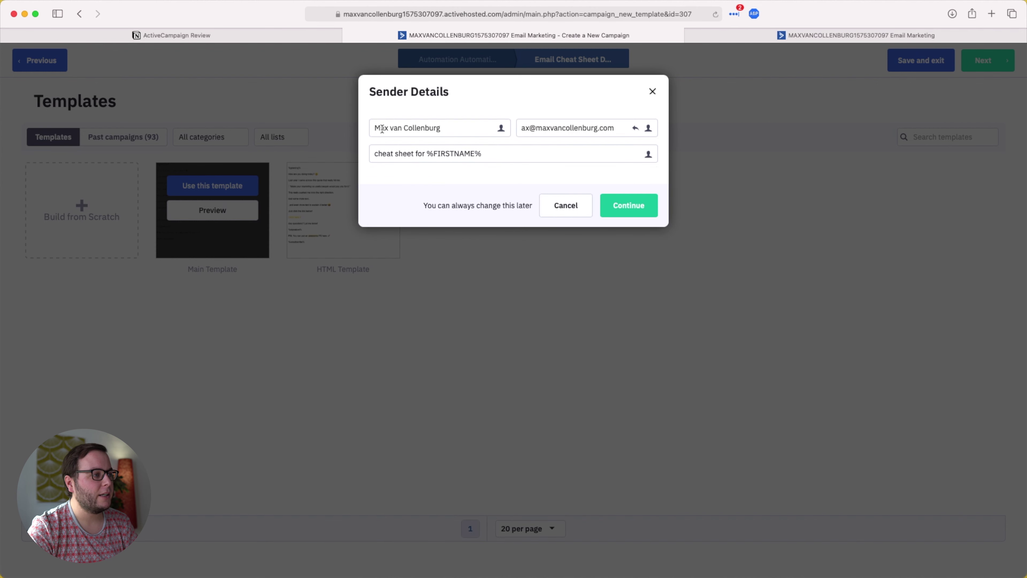
# Replace the mailbox part of the sender's email address and continue to the email designer
pyautogui.moveTo(376, 128); pyautogui.dragTo(447, 128)
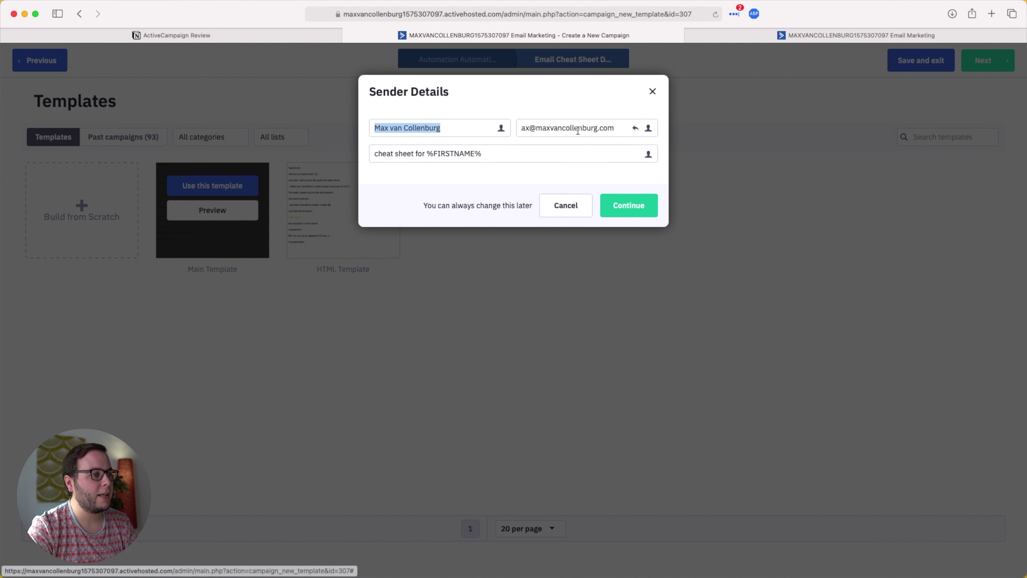
pyautogui.doubleClick(524, 128)
pyautogui.write('hello')
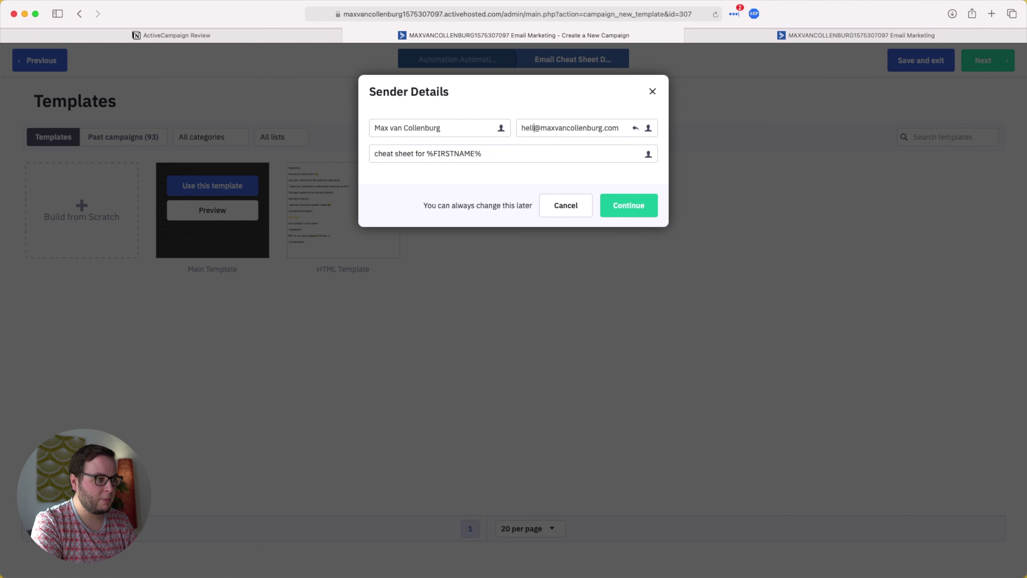
pyautogui.click(636, 217)
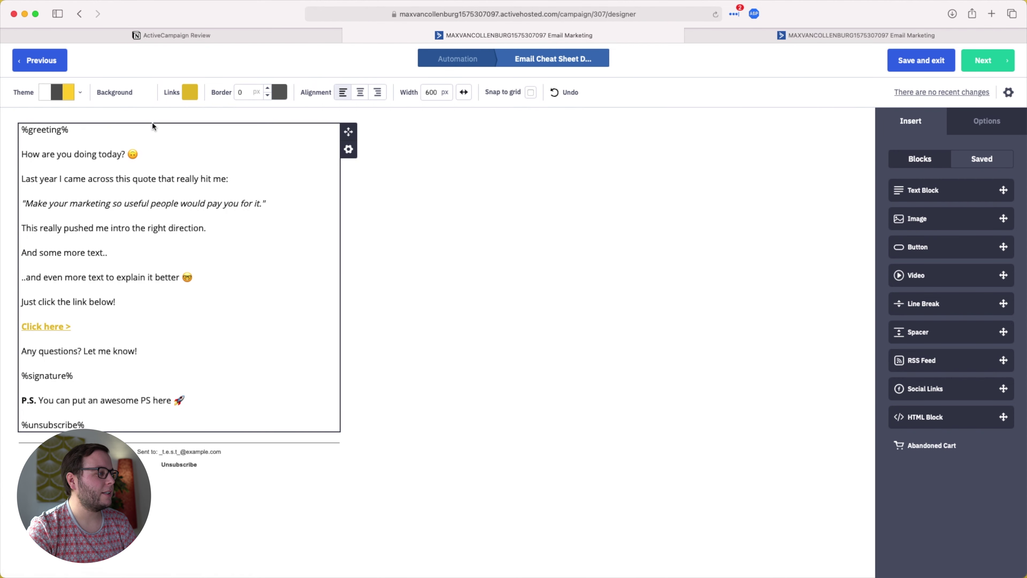
# Look over the email's text and its campaign summary down to the spam check, and finish the email
pyautogui.moveTo(134, 300); pyautogui.dragTo(25, 151)
pyautogui.click(89, 148)
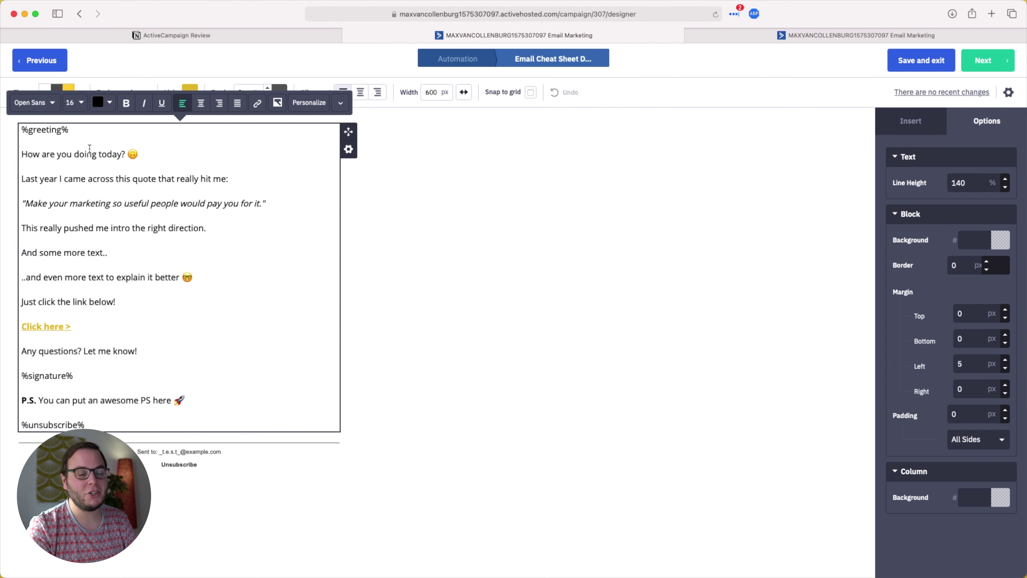
pyautogui.click(491, 297)
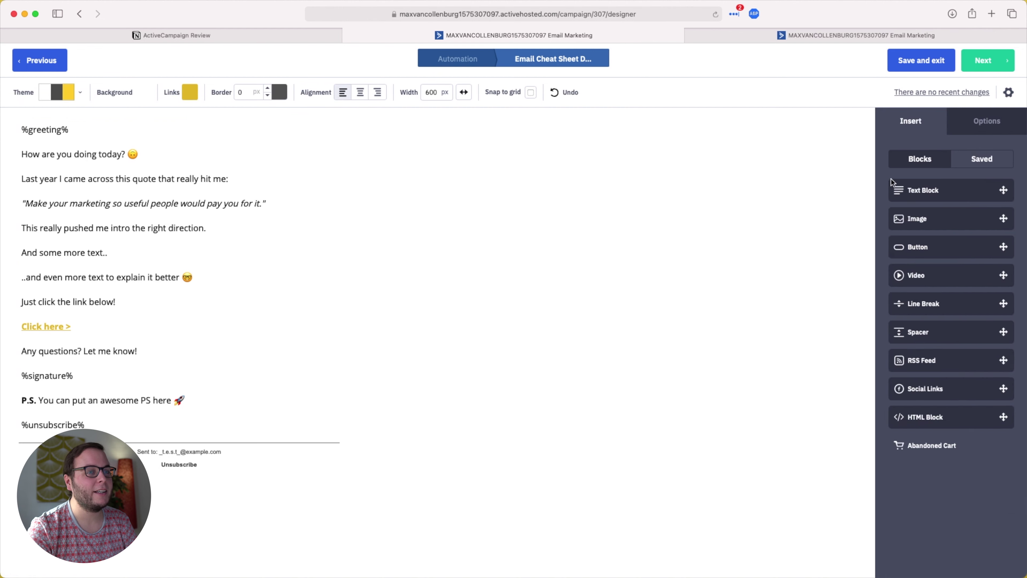
pyautogui.click(990, 63)
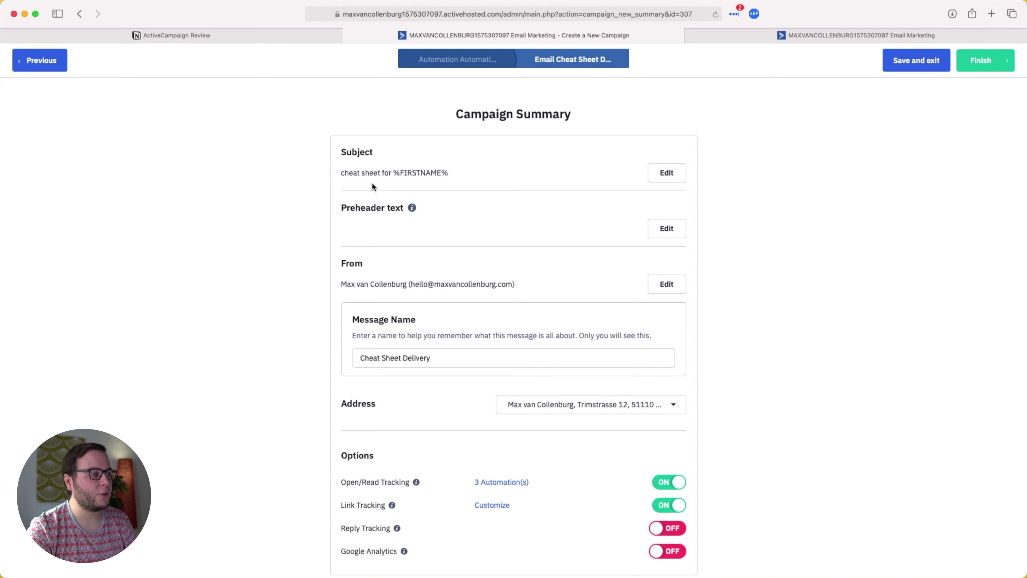
pyautogui.scroll(-2, 376, 181)
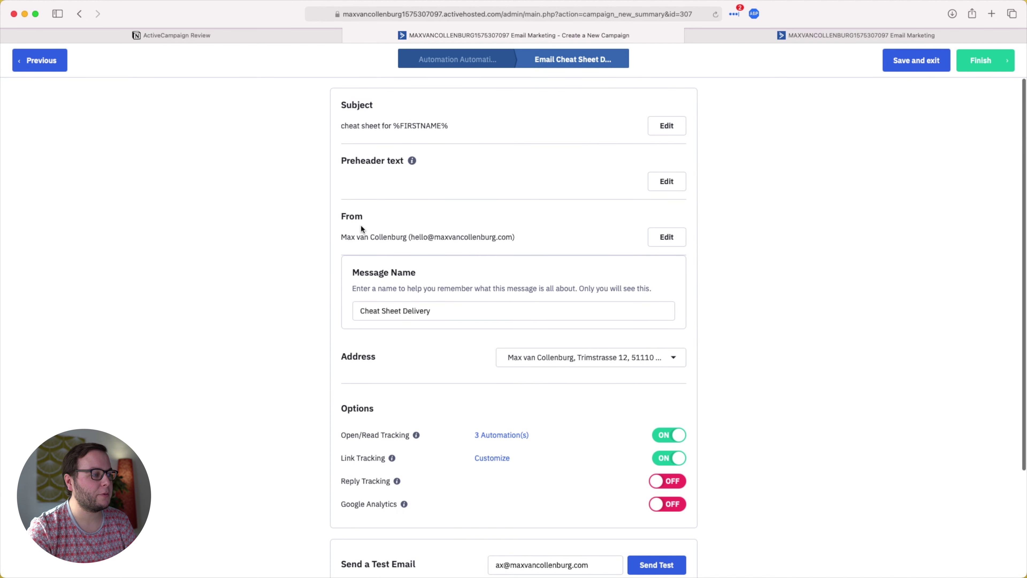
pyautogui.scroll(-4, 421, 244)
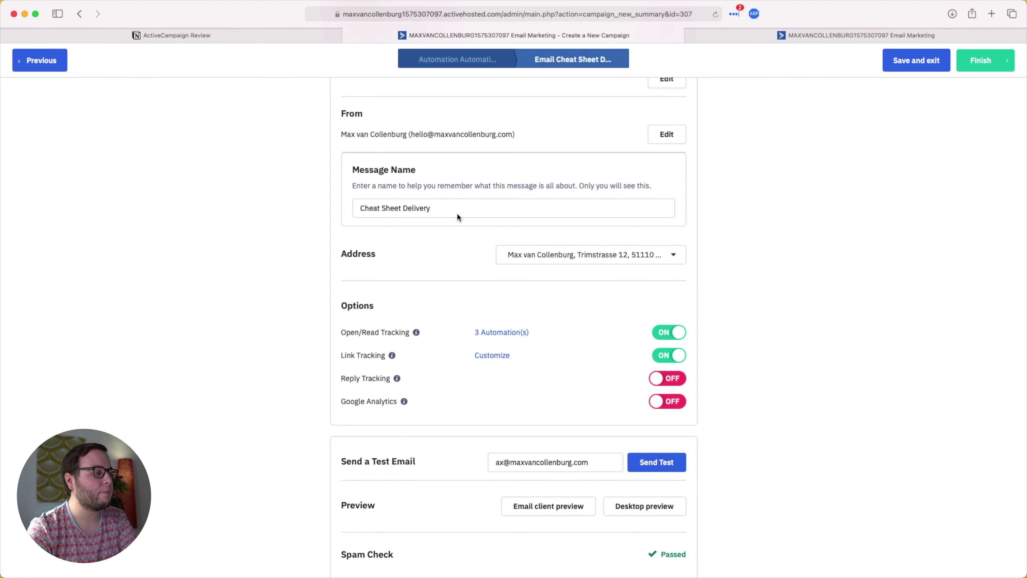
pyautogui.scroll(-2, 453, 219)
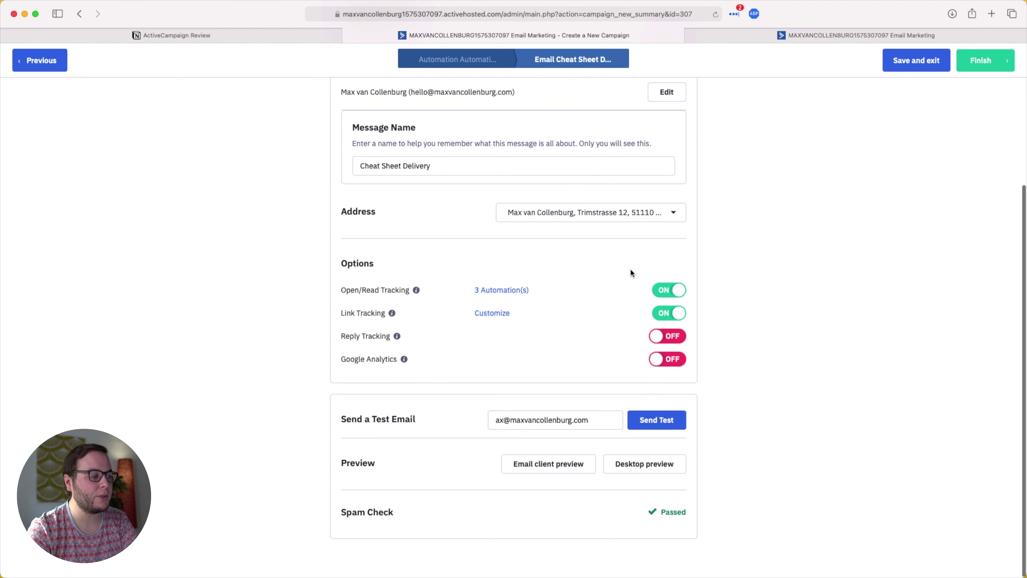
pyautogui.moveTo(339, 513); pyautogui.dragTo(401, 514)
pyautogui.click(401, 514)
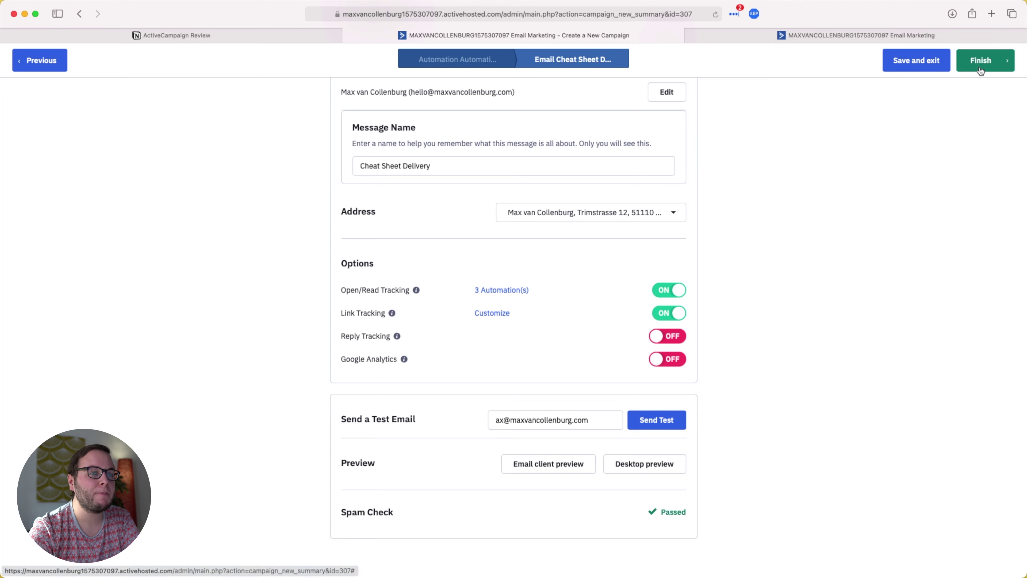
pyautogui.click(1004, 67)
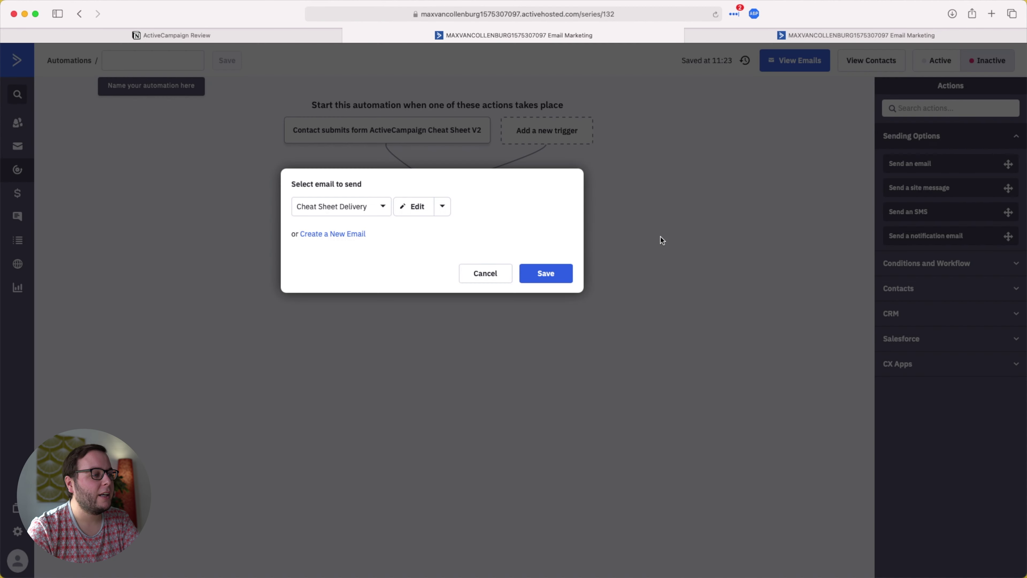
# Save the Cheat Sheet Delivery send action and add a wait action below it with the condition Has opened Cheat Sheet Delivery
pyautogui.click(547, 274)
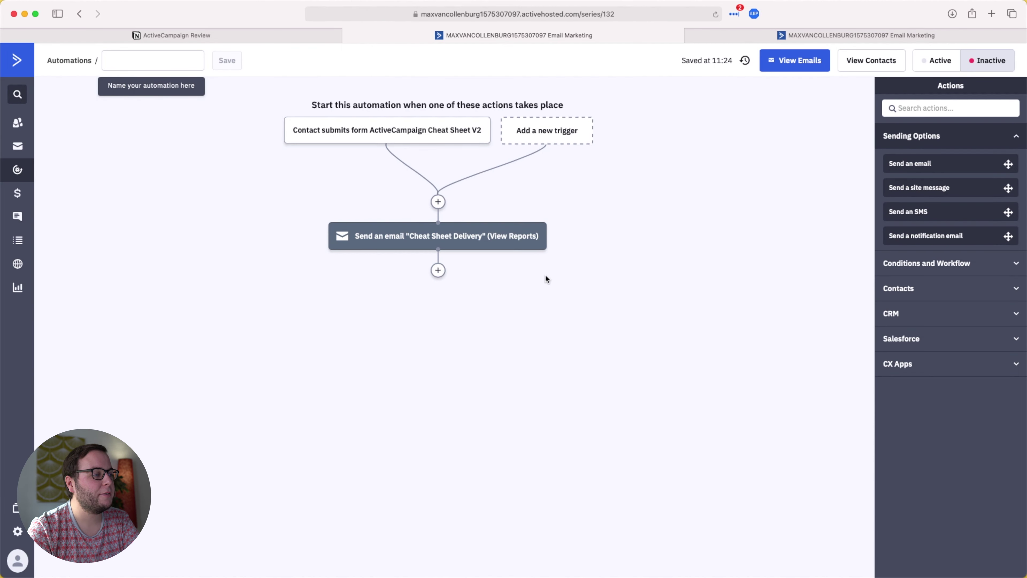
pyautogui.click(438, 270)
pyautogui.click(422, 157)
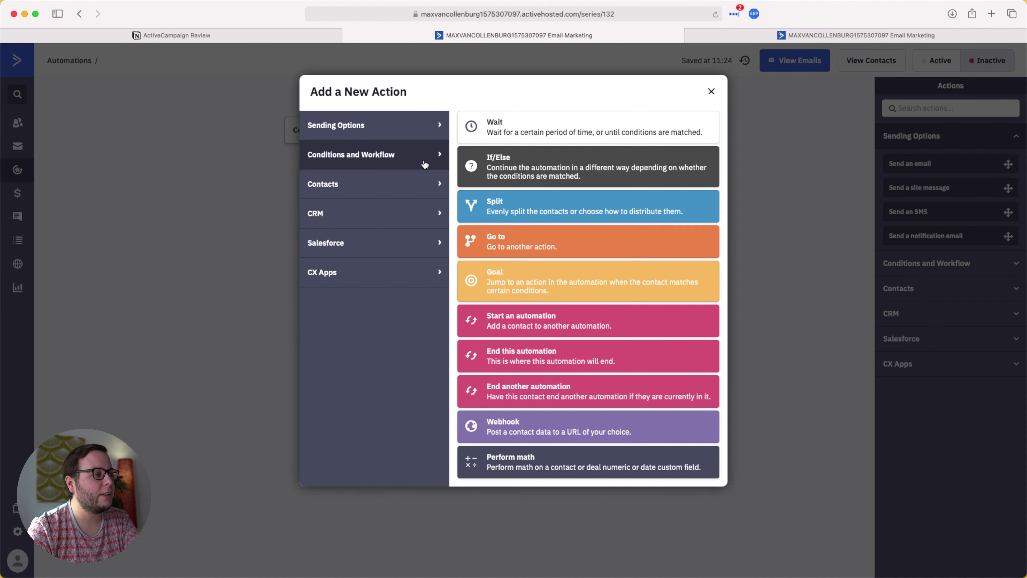
pyautogui.click(531, 126)
pyautogui.click(395, 281)
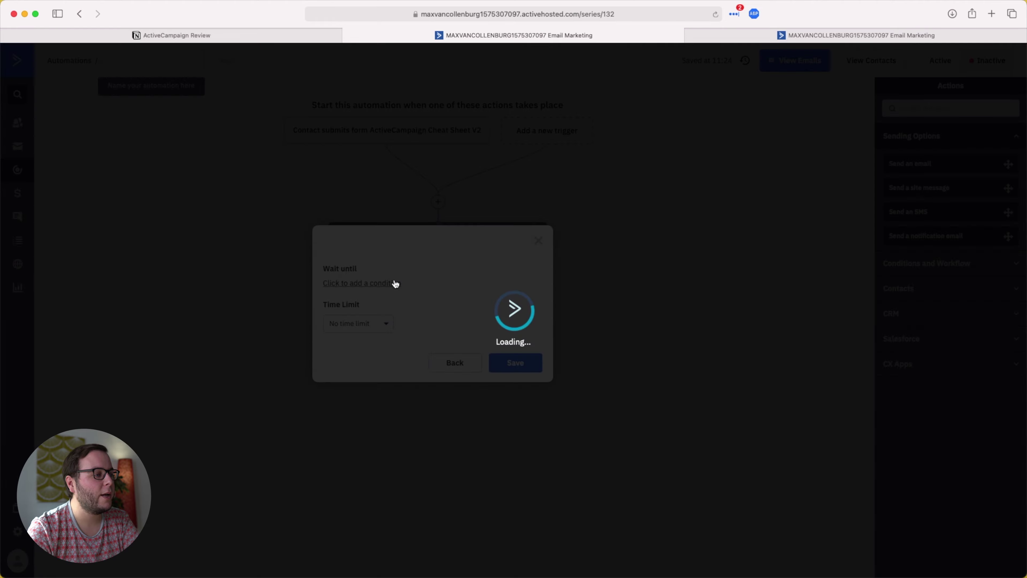
pyautogui.click(352, 152)
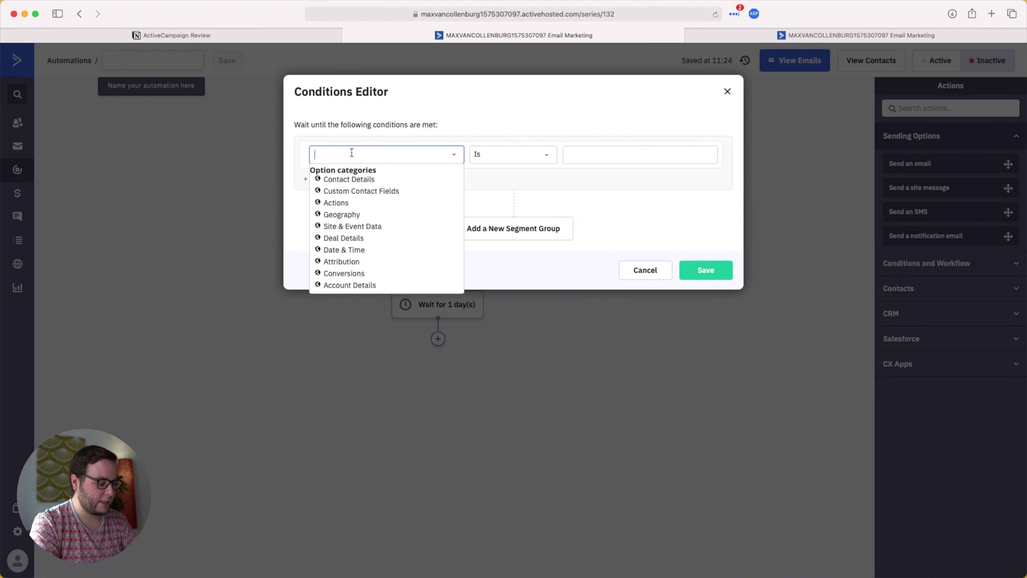
pyautogui.write('has opened')
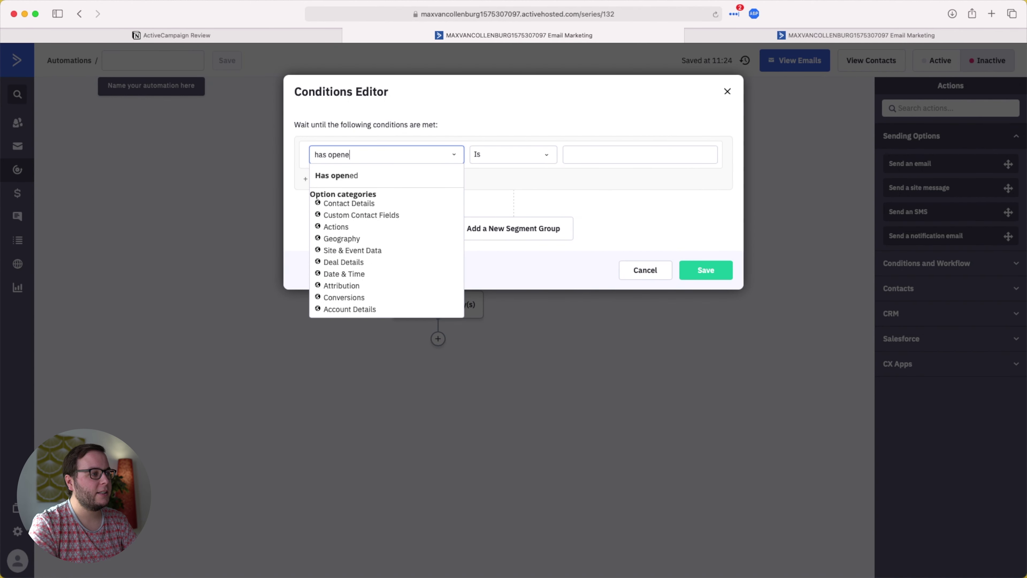
pyautogui.click(328, 180)
pyautogui.click(551, 156)
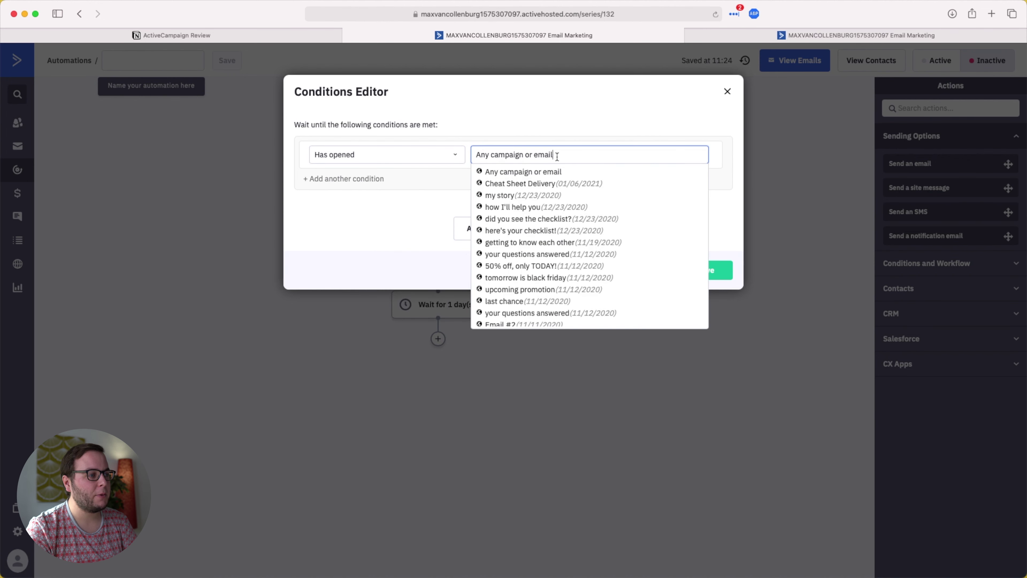
pyautogui.click(533, 182)
pyautogui.click(704, 270)
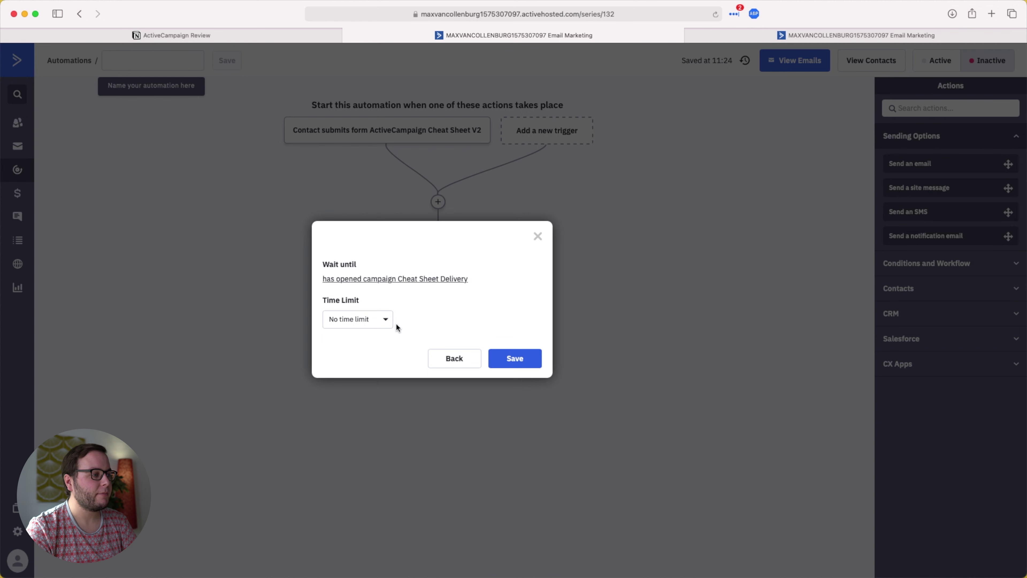
# Limit the wait for the email open to up to 2 days and save the wait action
pyautogui.click(350, 323)
pyautogui.click(347, 358)
pyautogui.doubleClick(394, 322)
pyautogui.write('2')
pyautogui.click(506, 359)
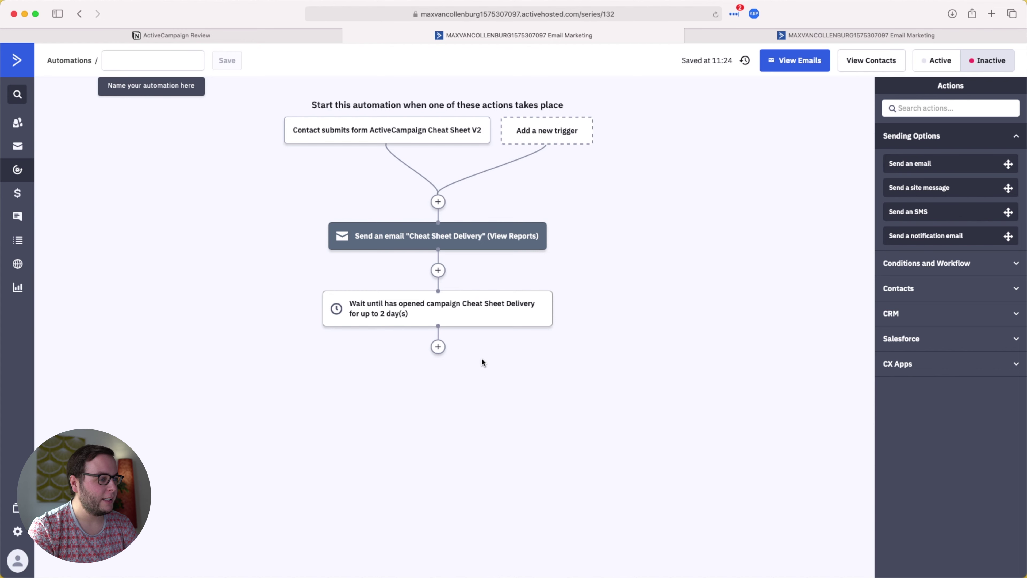
# Add an If/Else action after the wait that splits contacts on the condition Has opened Cheat Sheet Delivery, and look over the flow
pyautogui.click(438, 347)
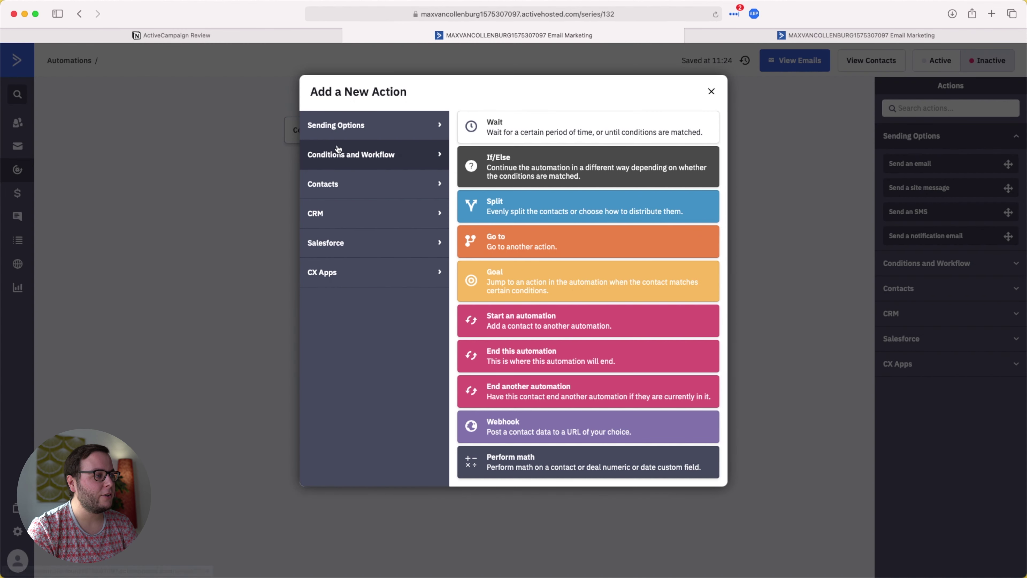
pyautogui.click(510, 162)
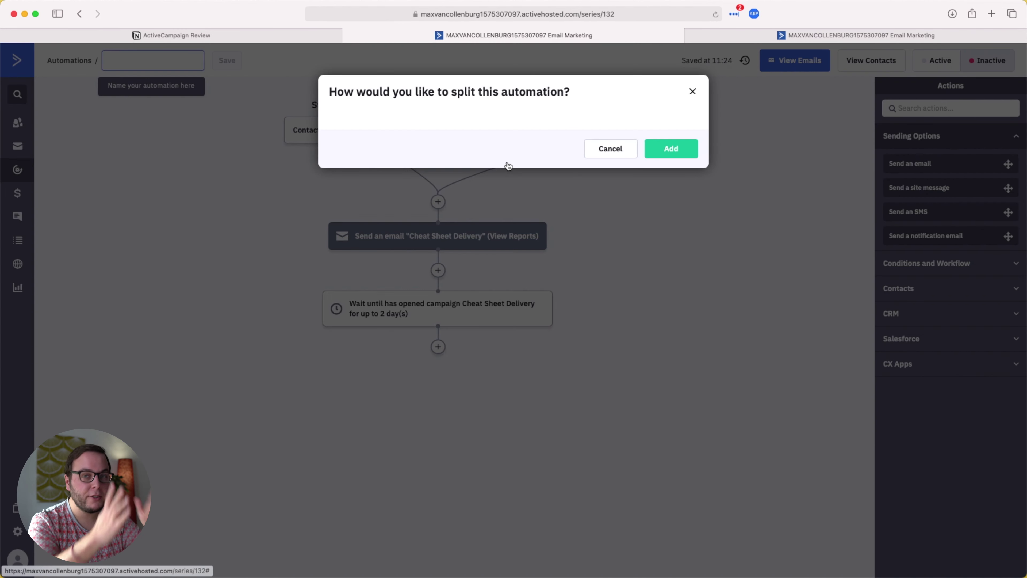
pyautogui.click(427, 141)
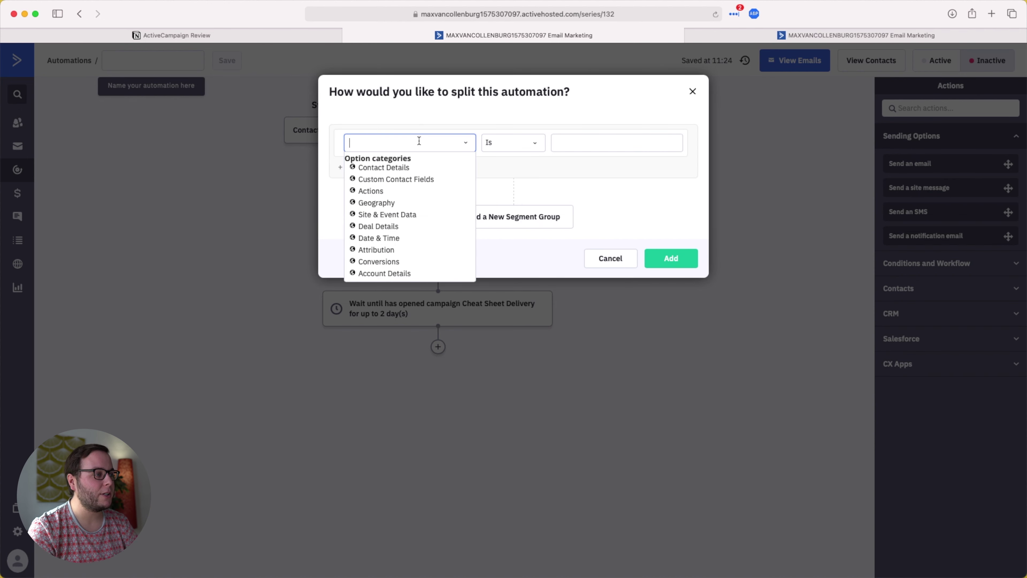
pyautogui.write('has opened')
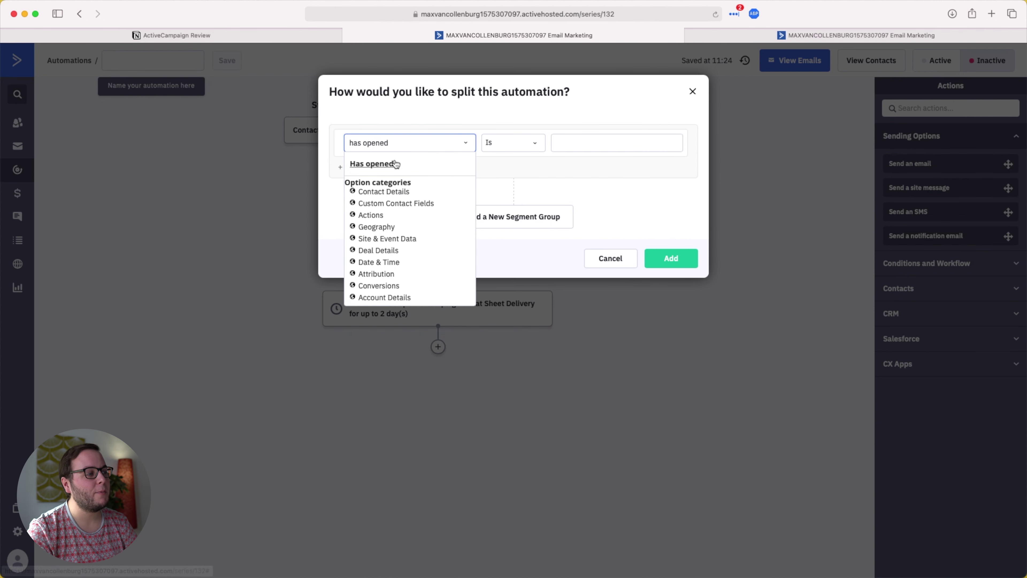
pyautogui.press('Return')
pyautogui.click(540, 146)
pyautogui.click(533, 175)
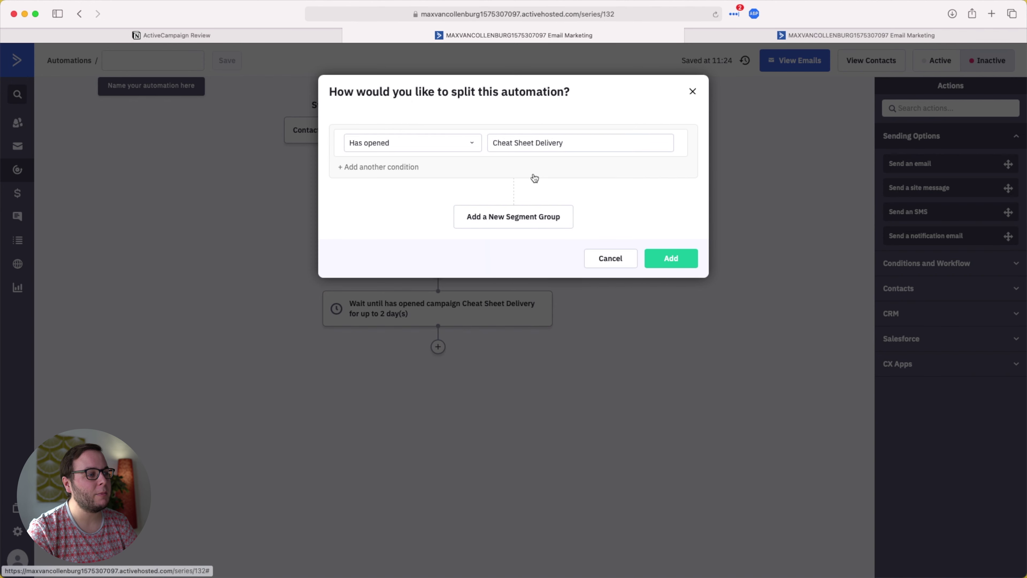
pyautogui.click(673, 258)
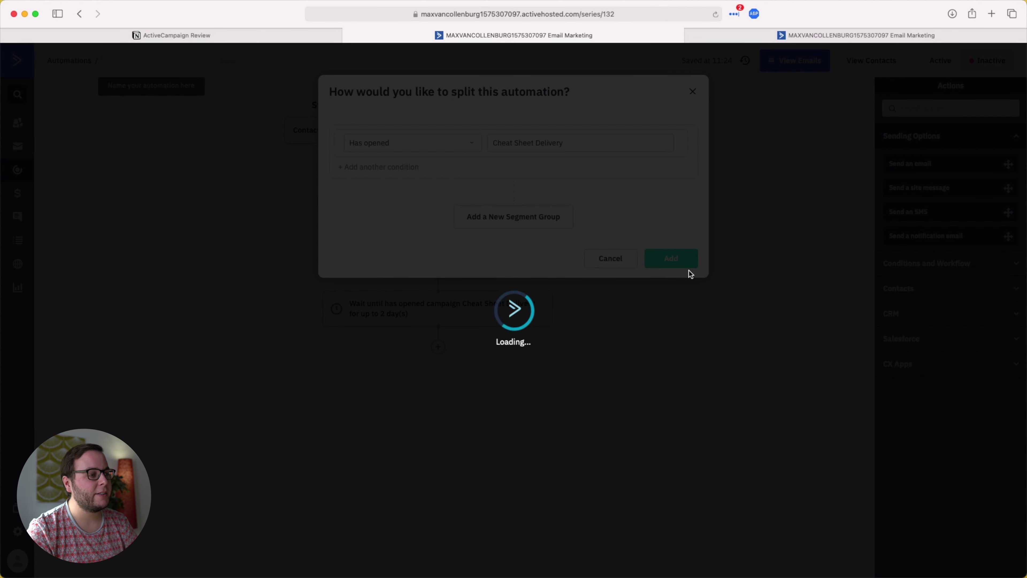
pyautogui.scroll(-3, 659, 318)
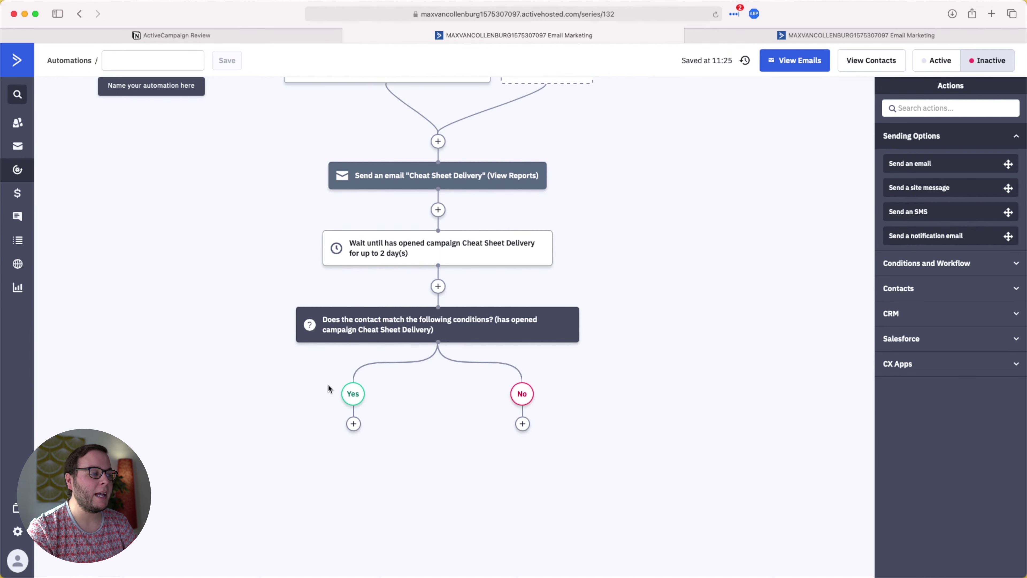
pyautogui.moveTo(423, 193)
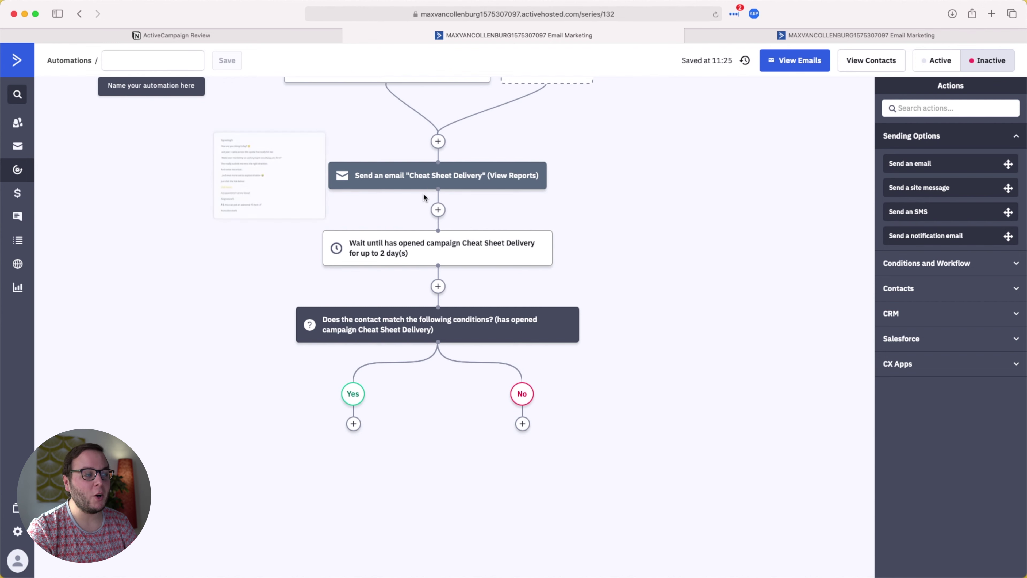
pyautogui.scroll(3, 422, 193)
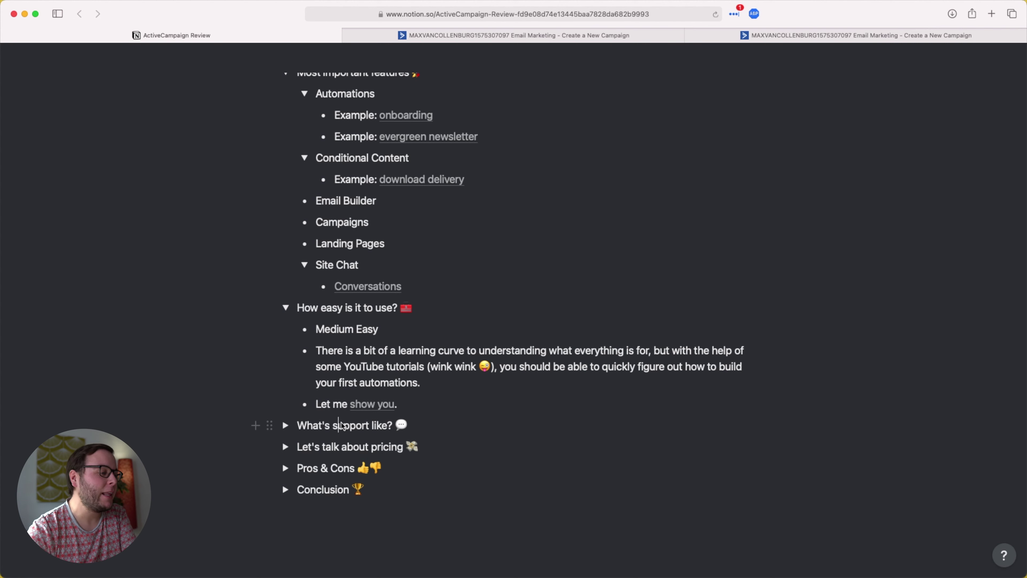
# In the Notion review notes, expand the sections "What's support like?" and "Let's talk about pricing"
pyautogui.click(286, 425)
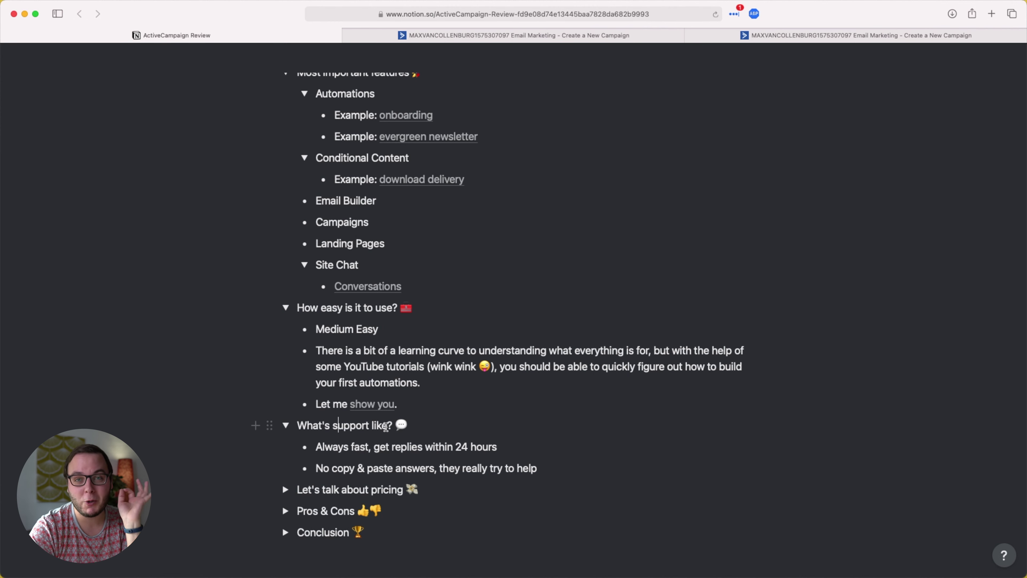
pyautogui.scroll(-2, 360, 465)
pyautogui.click(286, 463)
pyautogui.scroll(-3, 365, 445)
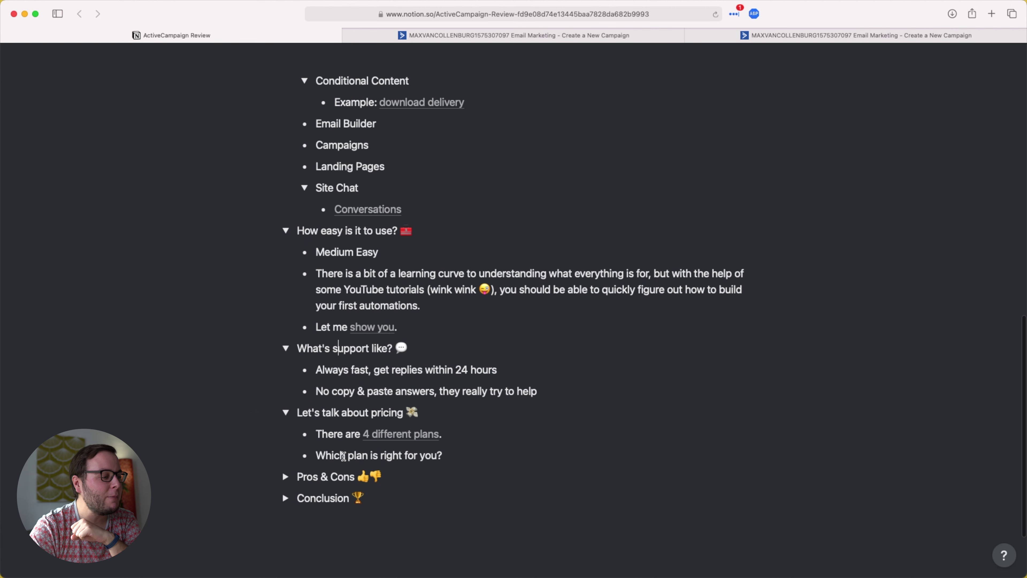
# Open the linked page on the 4 different plans and compare the Lite, Plus, Professional and Enterprise prices and features
pyautogui.click(376, 435)
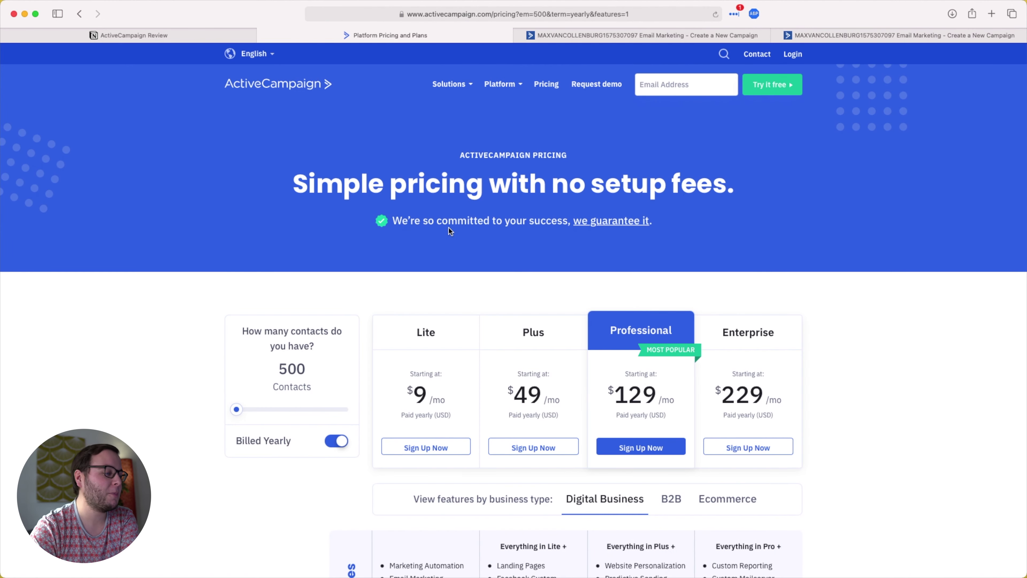
pyautogui.scroll(-10, 456, 410)
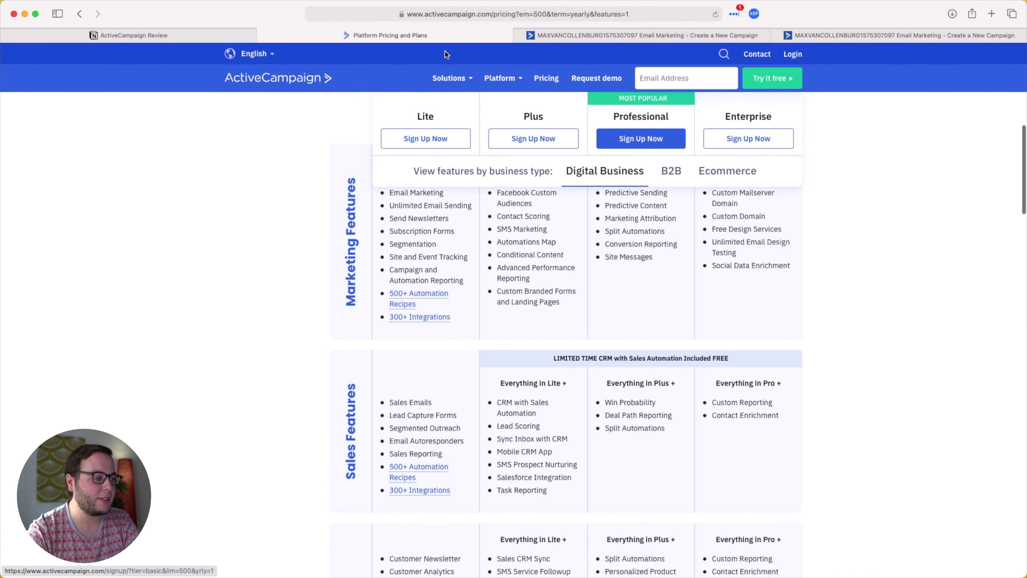
pyautogui.scroll(3, 647, 421)
pyautogui.scroll(5, 657, 423)
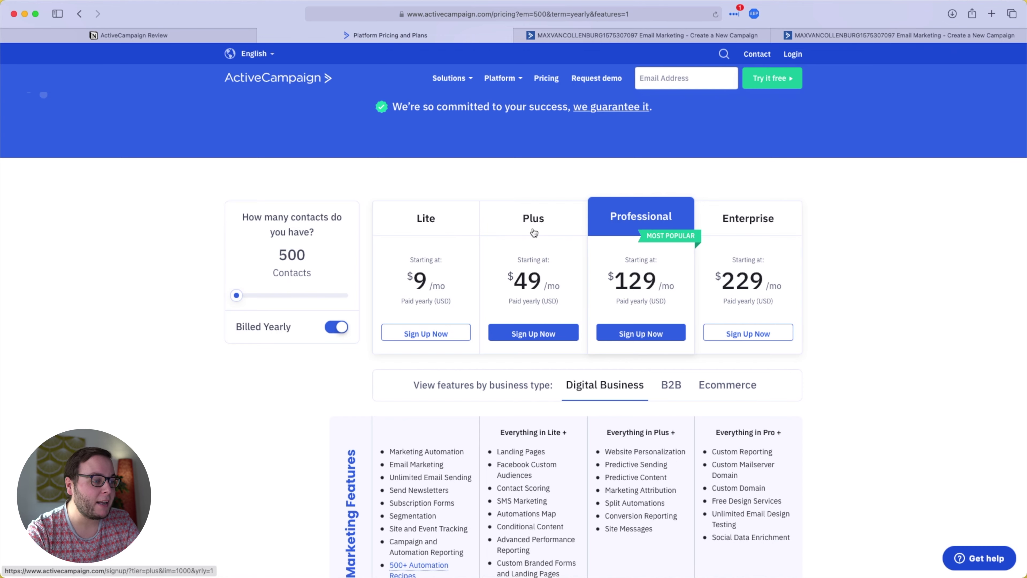
pyautogui.scroll(-5, 534, 233)
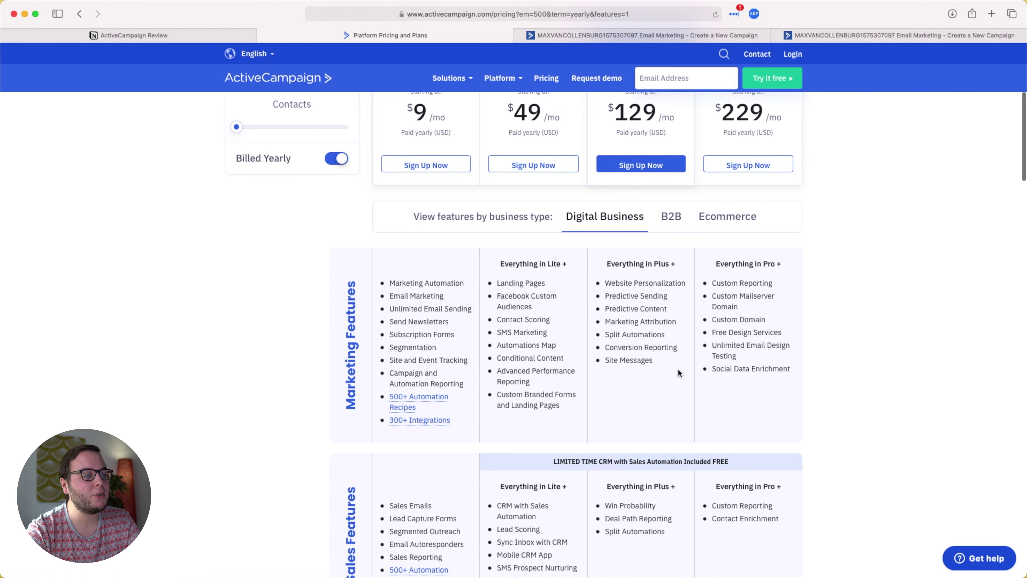
pyautogui.scroll(-4, 675, 334)
pyautogui.scroll(5, 479, 291)
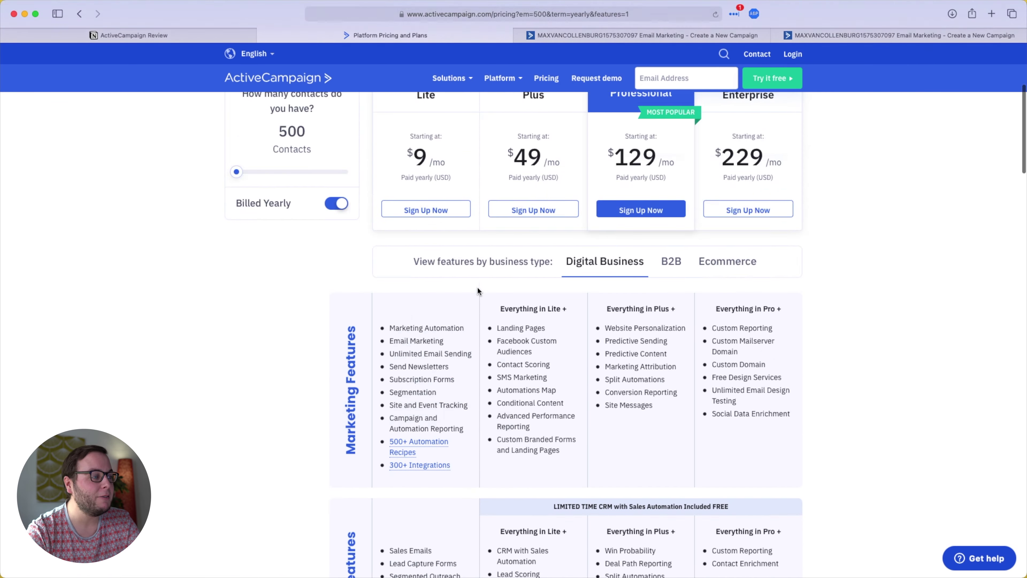
pyautogui.scroll(6, 478, 291)
pyautogui.scroll(-5, 478, 292)
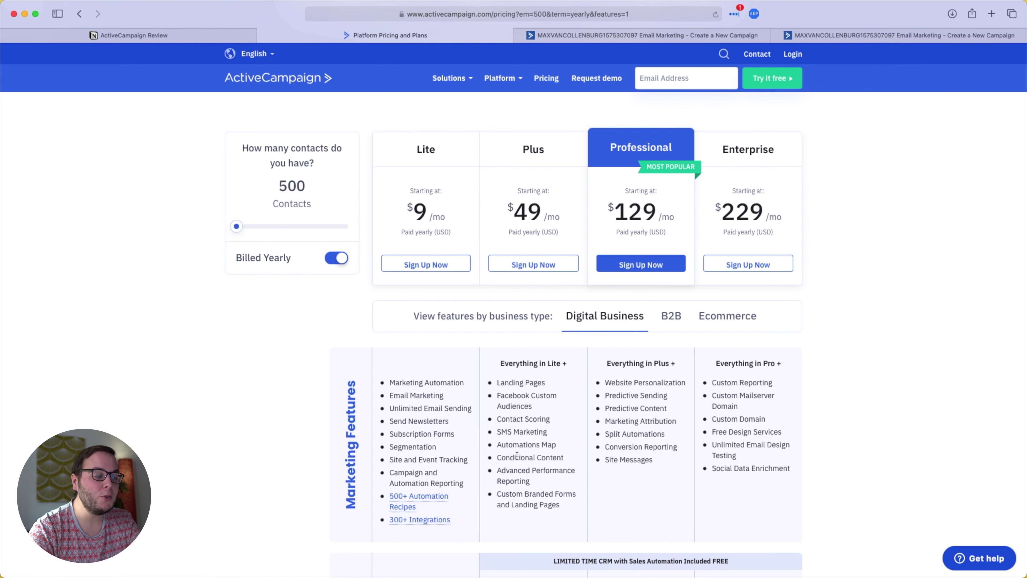
# Highlight Conditional Content and Landing Pages in the Plus plan's marketing features, and check the sales features and plan prices
pyautogui.moveTo(523, 457); pyautogui.dragTo(546, 456)
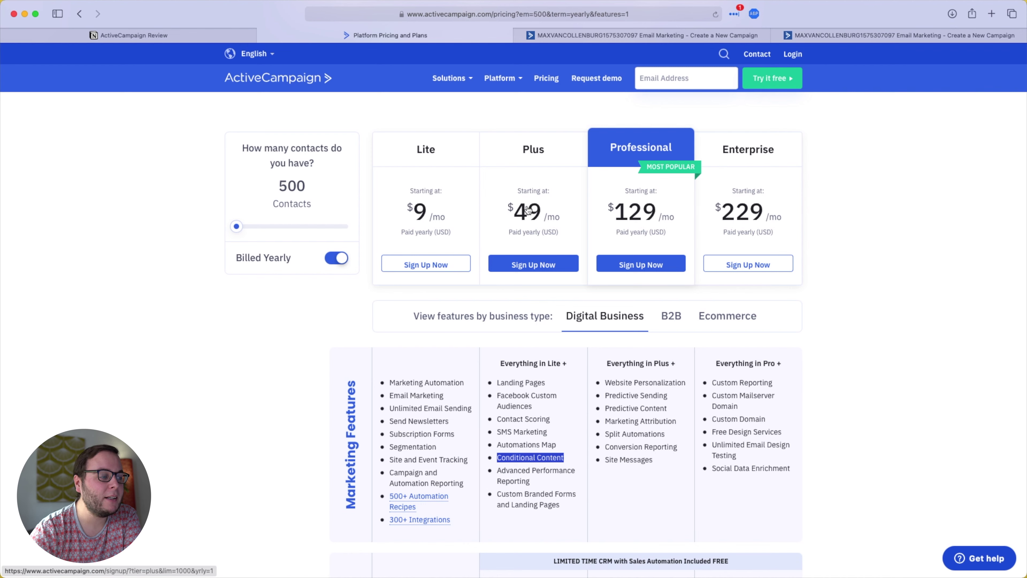
pyautogui.moveTo(499, 382); pyautogui.dragTo(533, 382)
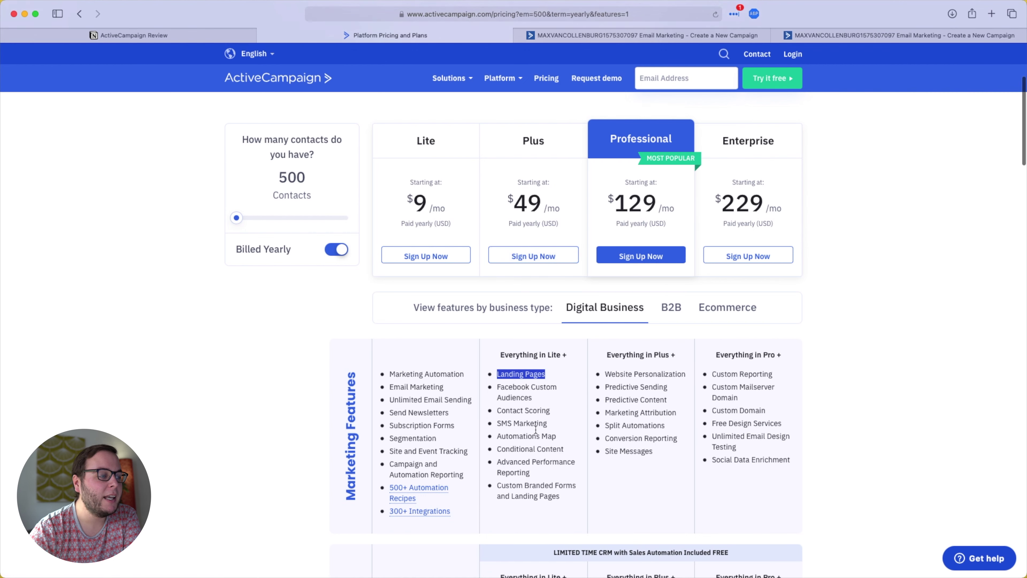
pyautogui.scroll(-3, 570, 454)
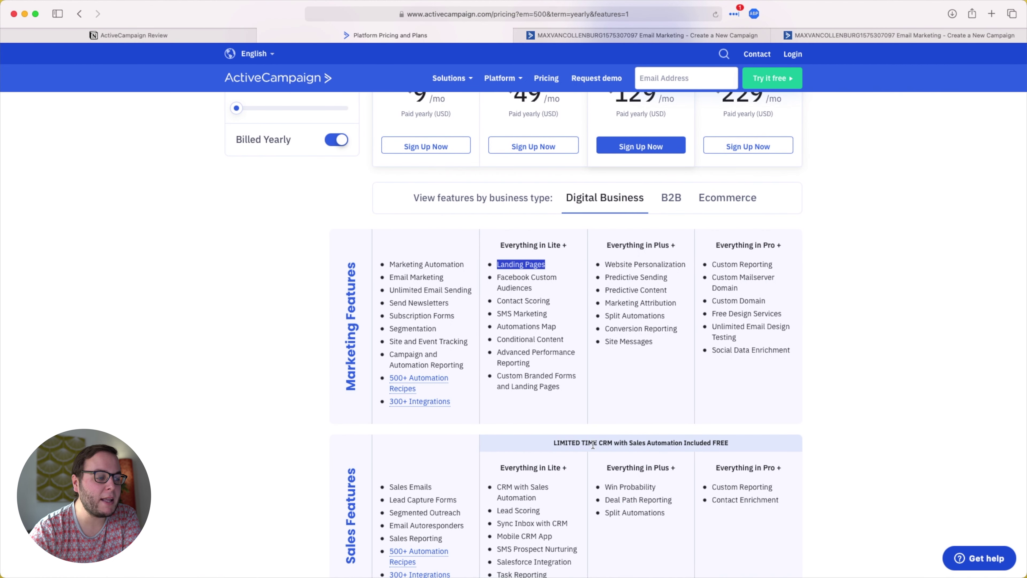
pyautogui.scroll(2, 610, 444)
pyautogui.scroll(3, 610, 444)
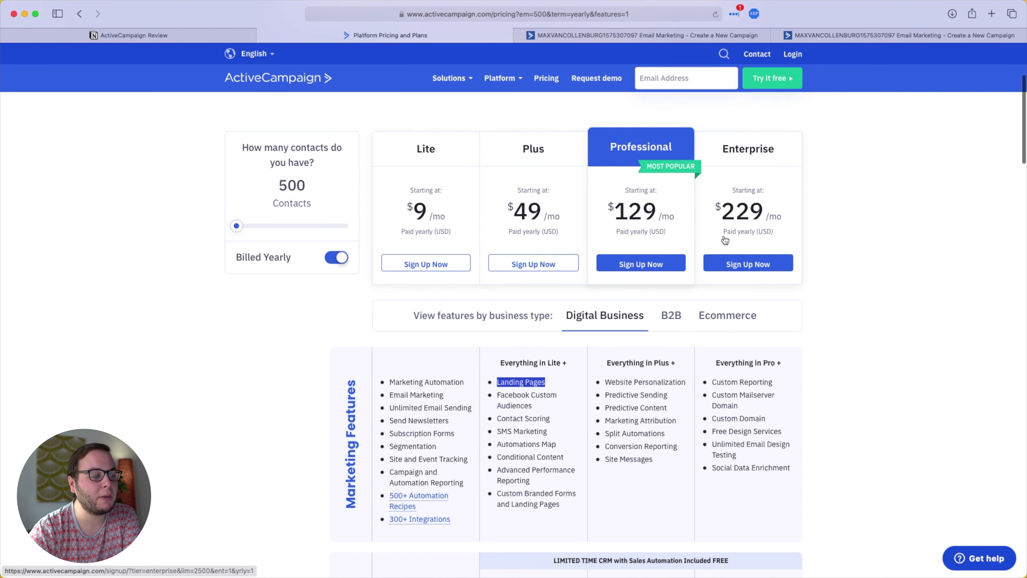
# Examine the plans' marketing and sales feature lists again, and return to the contact count and plan prices
pyautogui.scroll(-2, 603, 473)
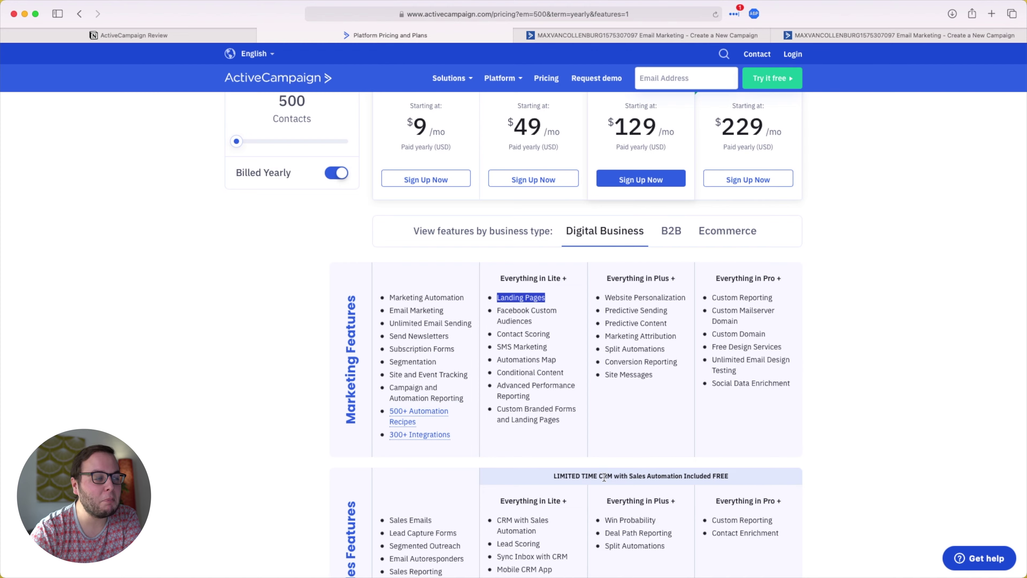
pyautogui.scroll(2, 604, 476)
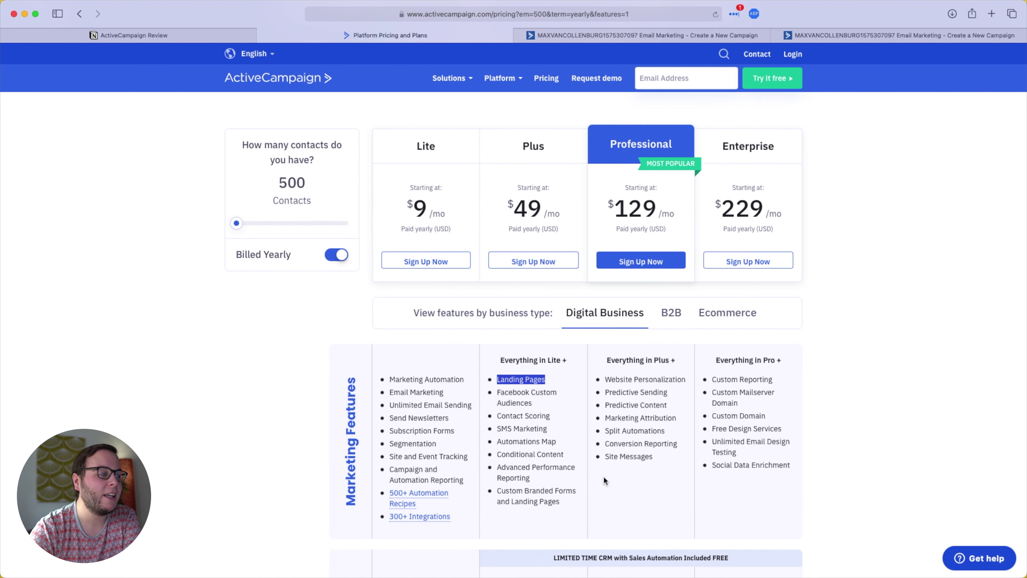
pyautogui.scroll(-2, 481, 469)
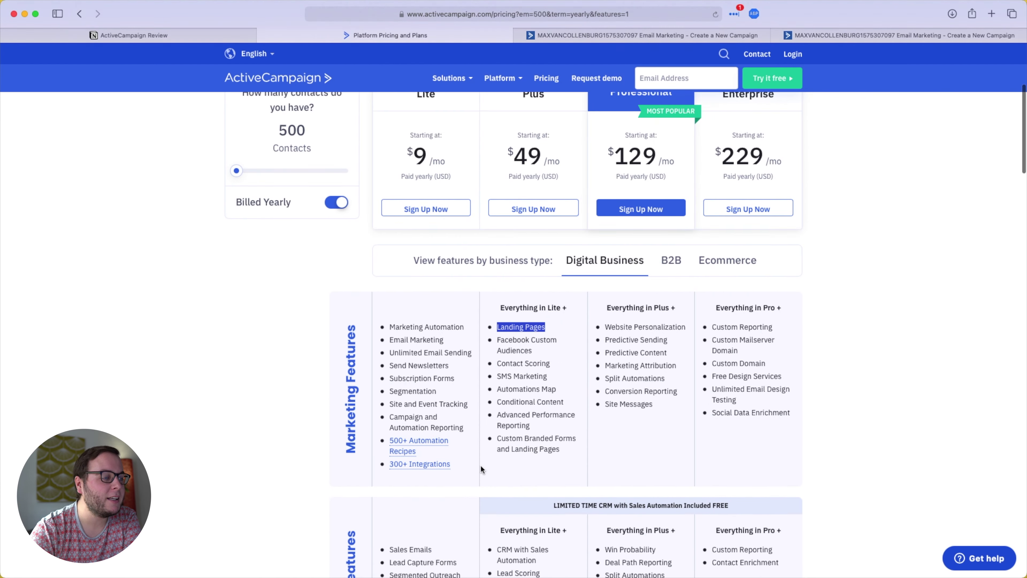
pyautogui.scroll(-3, 481, 470)
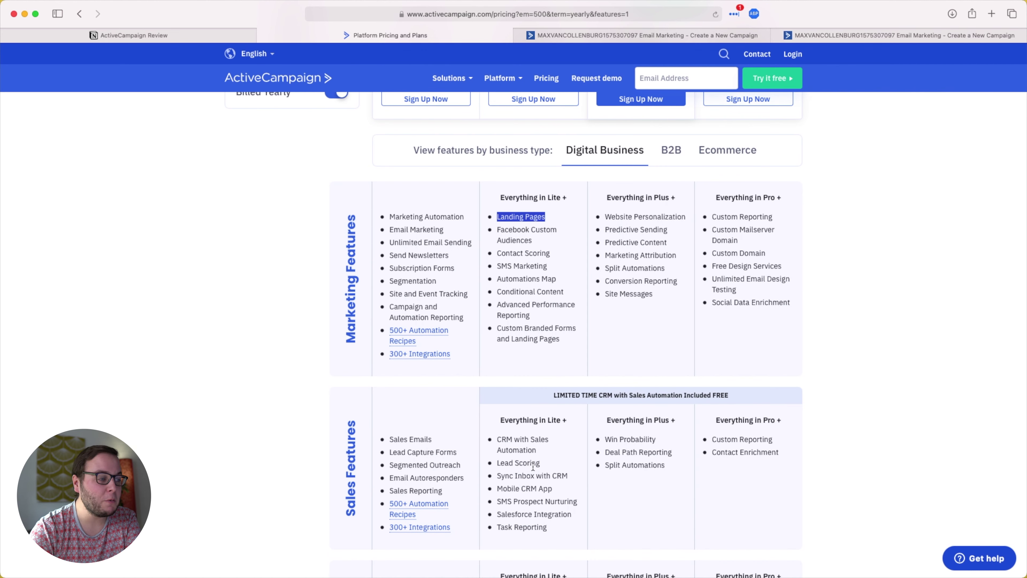
pyautogui.scroll(5, 533, 466)
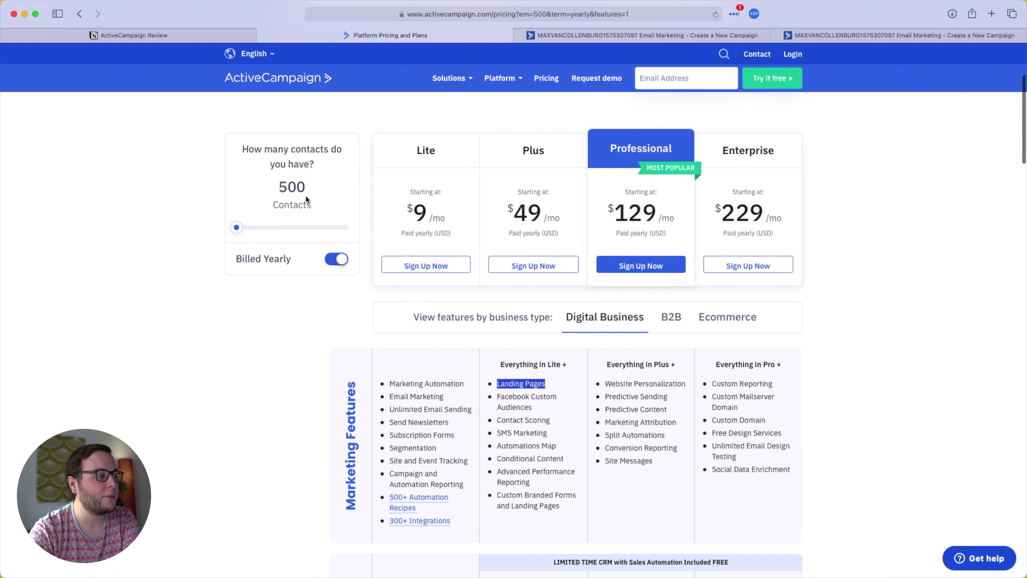
pyautogui.scroll(3, 287, 190)
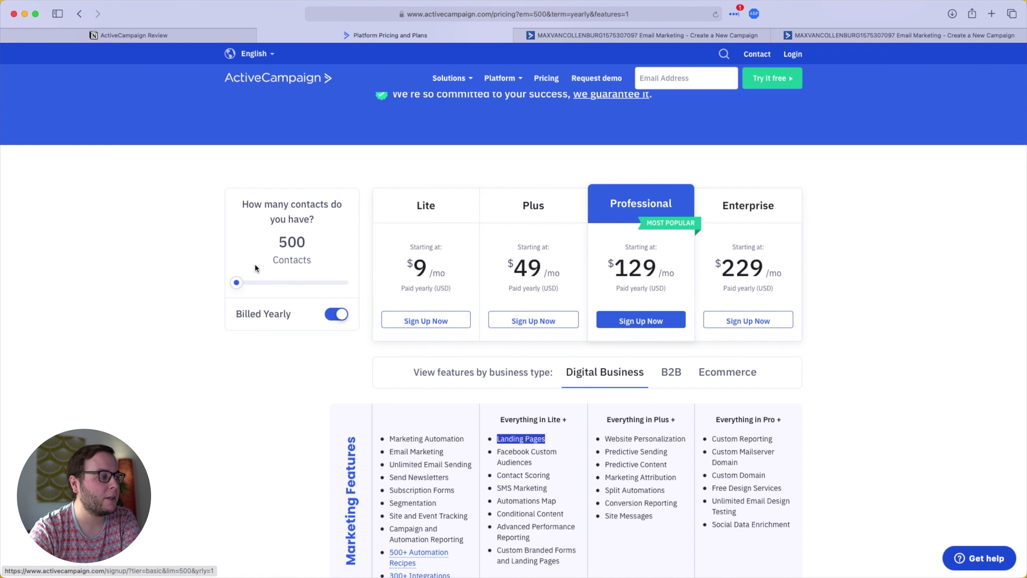
# Raise the contact count to 1,000, 2,500 and 5,000 to compare the plans' yearly-billed prices
pyautogui.moveTo(237, 282); pyautogui.dragTo(251, 286)
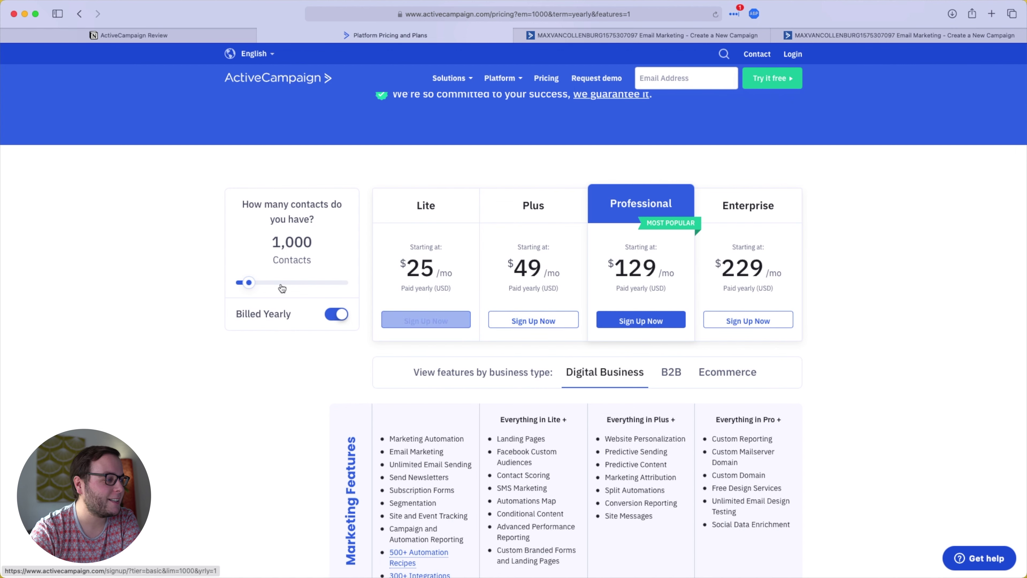
pyautogui.moveTo(250, 286); pyautogui.dragTo(262, 286)
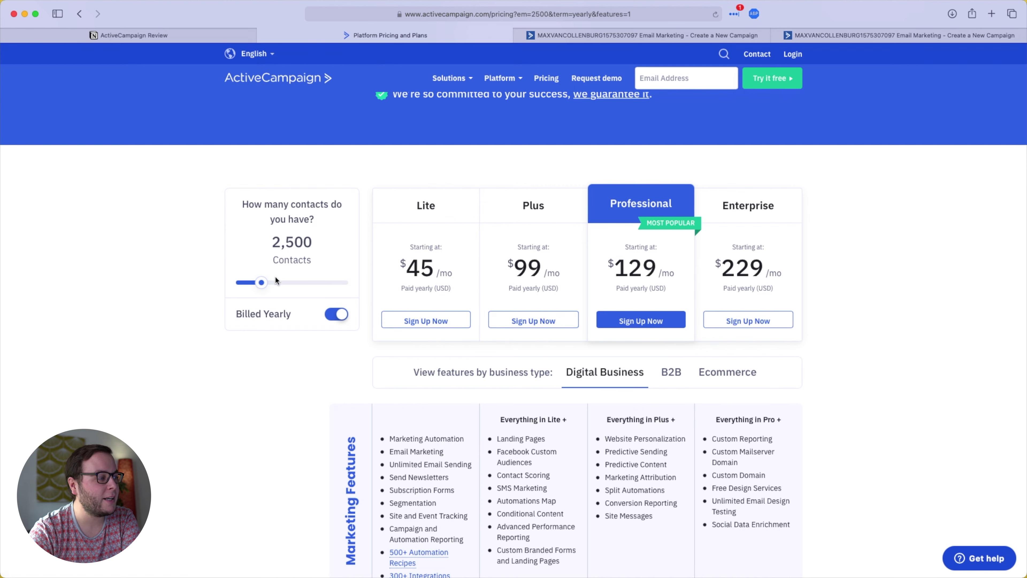
pyautogui.moveTo(262, 282)
pyautogui.mouseDown()
pyautogui.moveTo(300, 283)
pyautogui.moveTo(274, 282)
pyautogui.mouseUp()
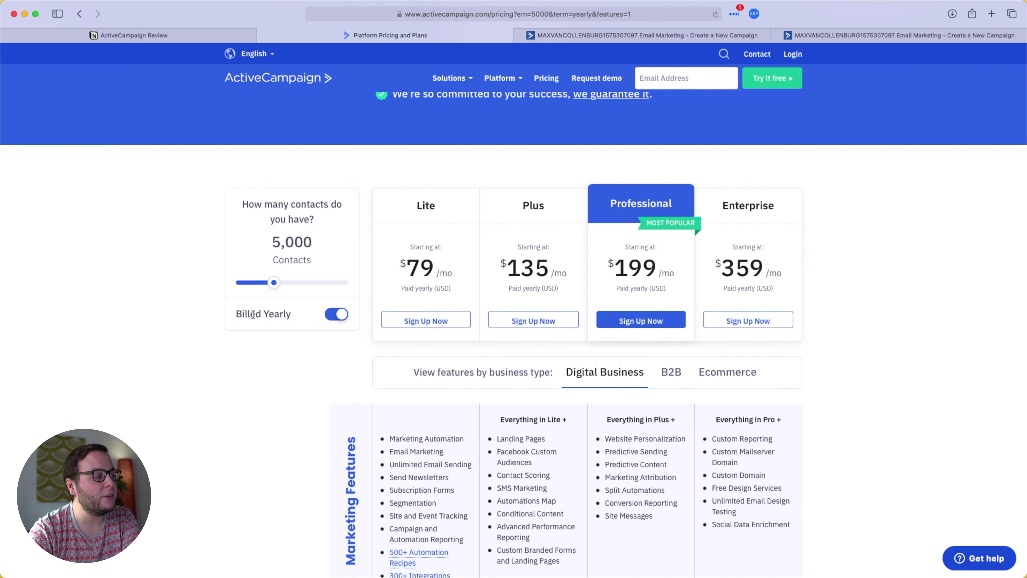
# Compare the plans' monthly and yearly billing prices at 5,000 contacts and at 1,000 contacts
pyautogui.click(337, 314)
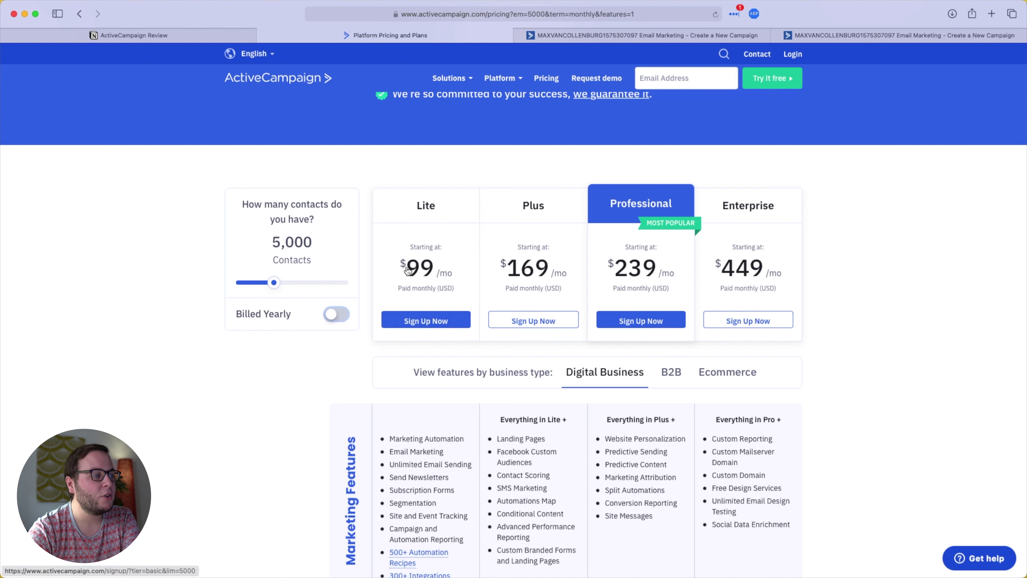
pyautogui.click(342, 315)
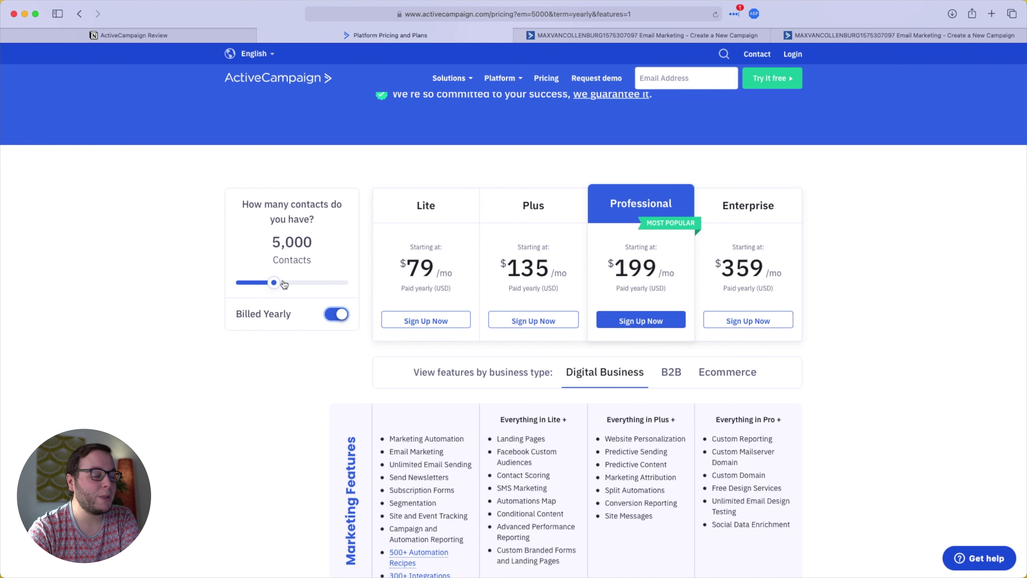
pyautogui.click(331, 321)
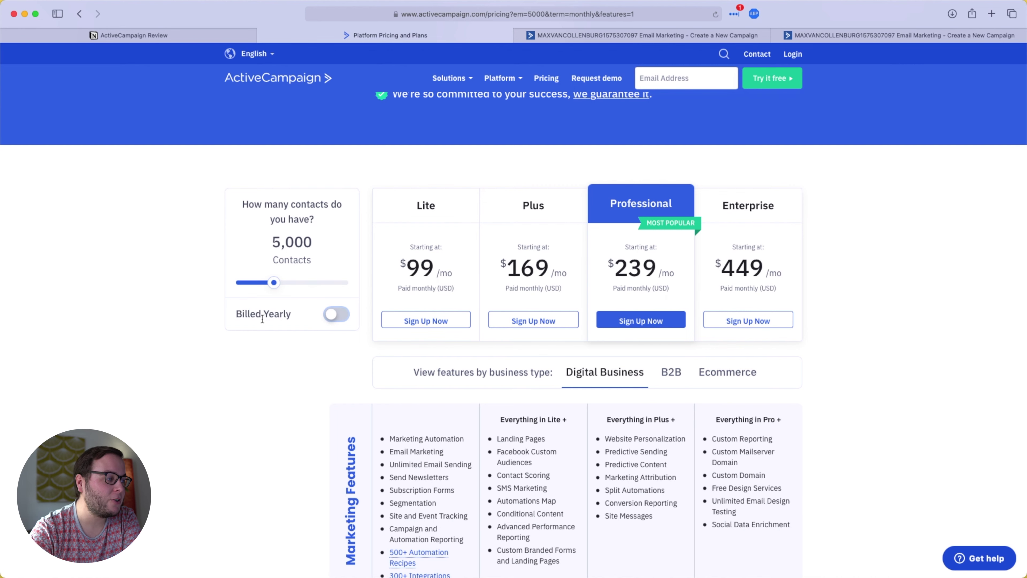
pyautogui.moveTo(273, 283); pyautogui.dragTo(245, 284)
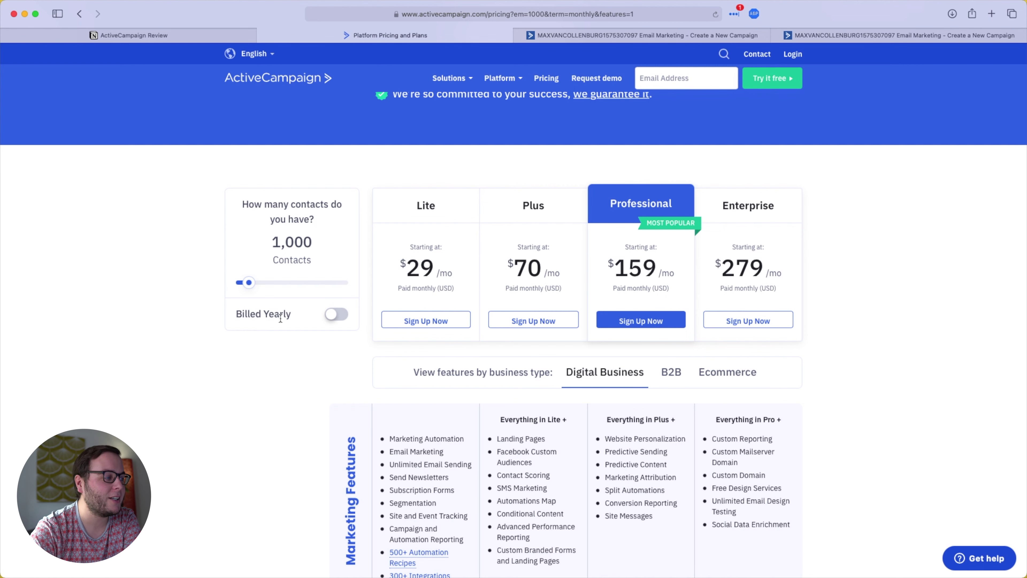
pyautogui.click(341, 318)
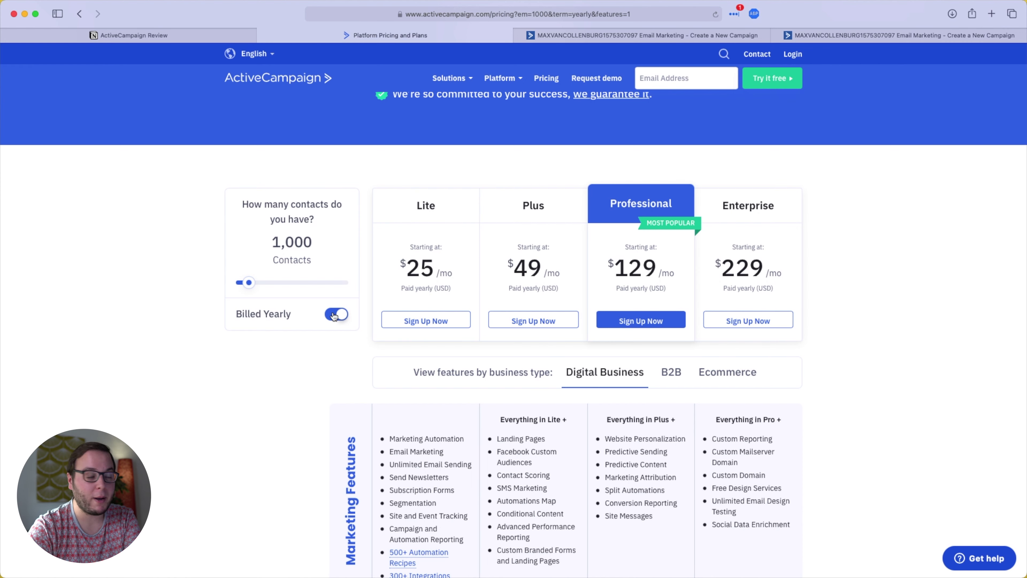
pyautogui.click(335, 316)
# Switch to the Notion review notes and expand "Pros & Cons", its "Pros" list and the "Good deliverability" item
pyautogui.click(171, 36)
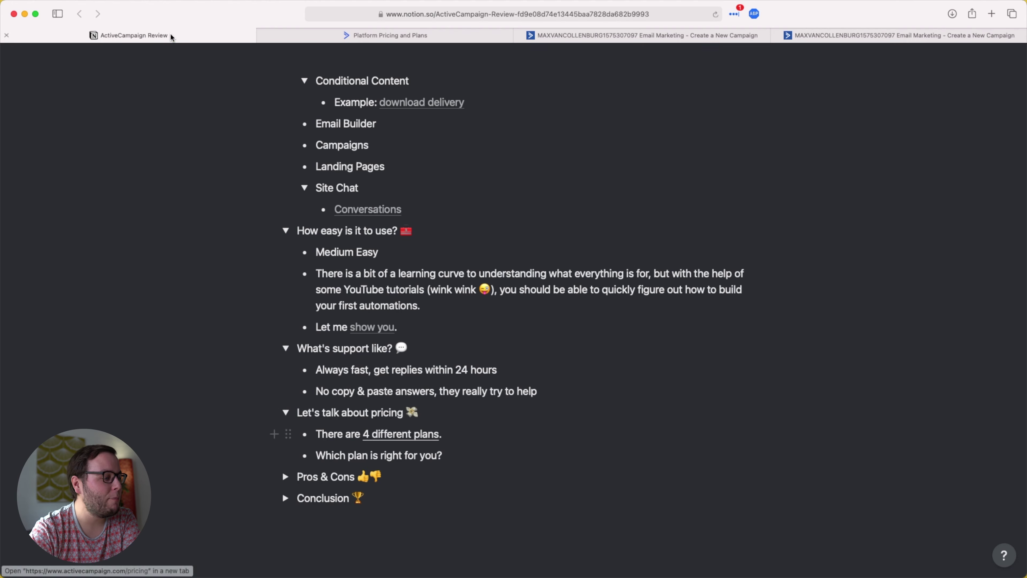
pyautogui.scroll(-3, 344, 461)
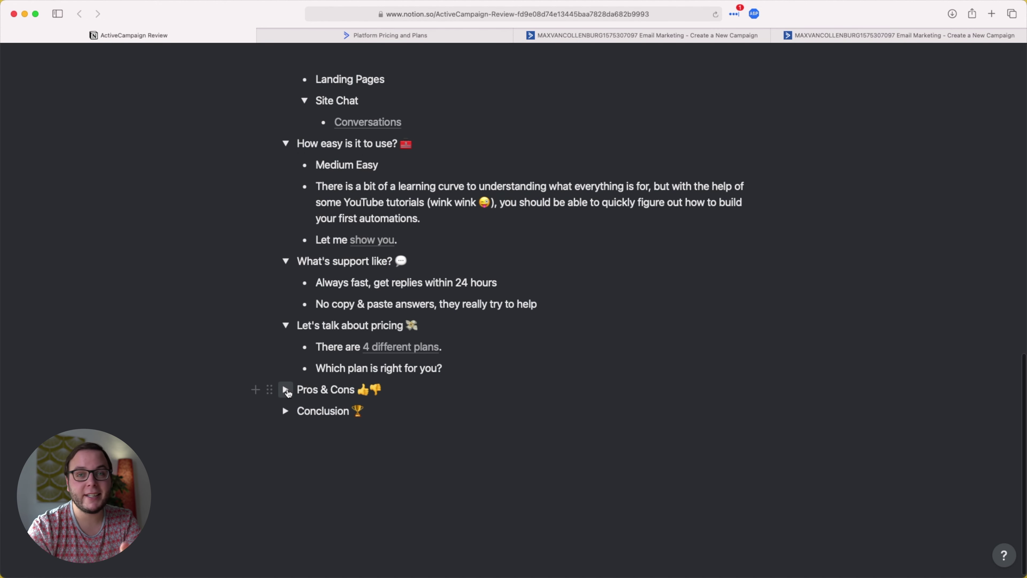
pyautogui.click(286, 390)
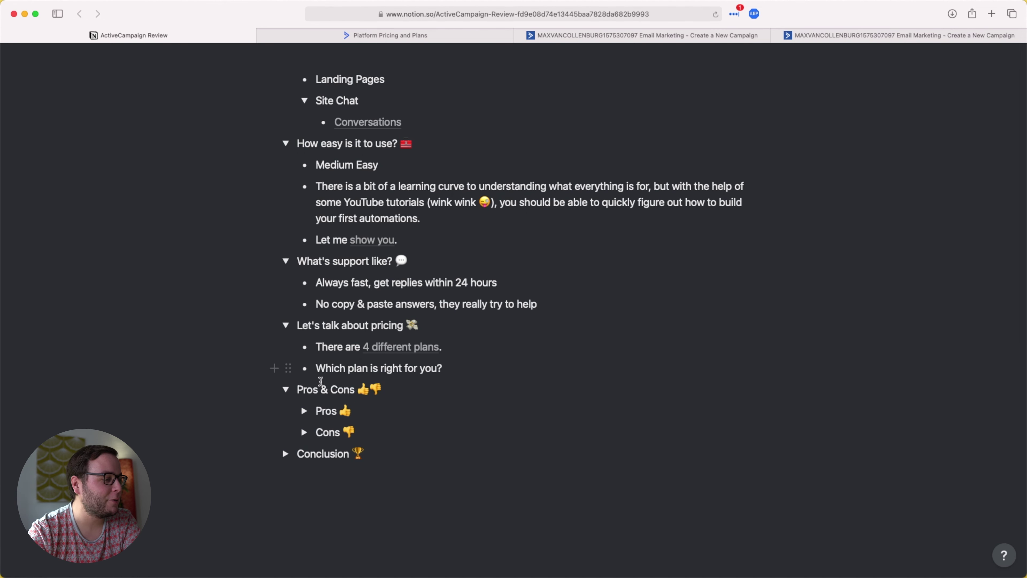
pyautogui.click(302, 411)
pyautogui.scroll(-2, 302, 411)
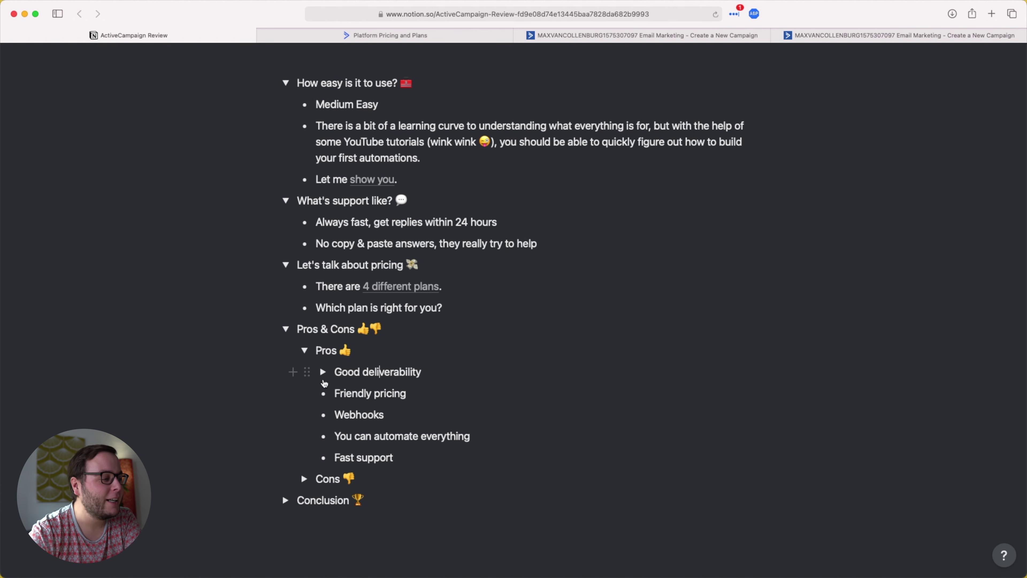
pyautogui.click(323, 371)
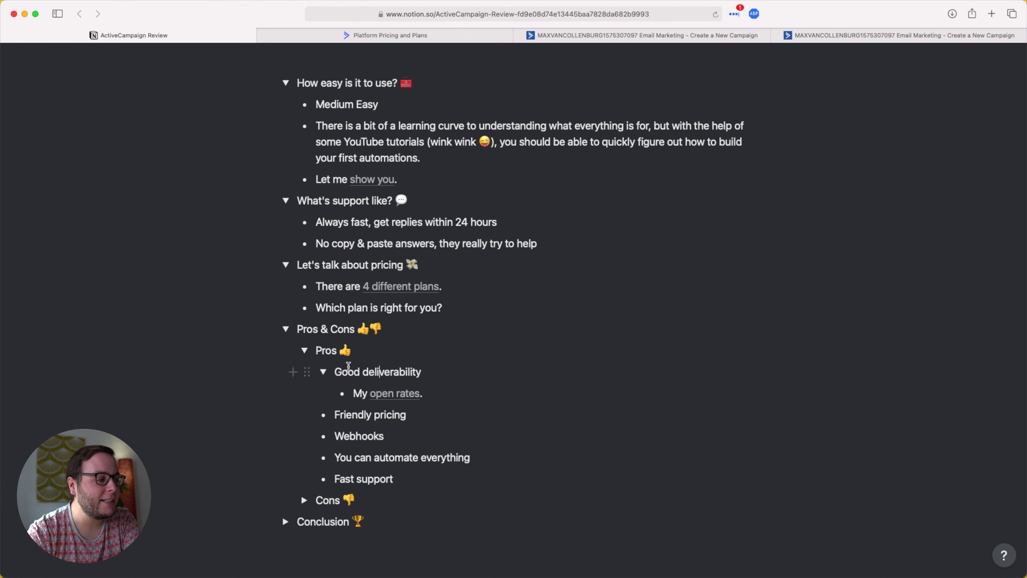
# Open the linked open rates page and bring up the list of emails in the archived Evergreen Newsletter automation
pyautogui.click(385, 394)
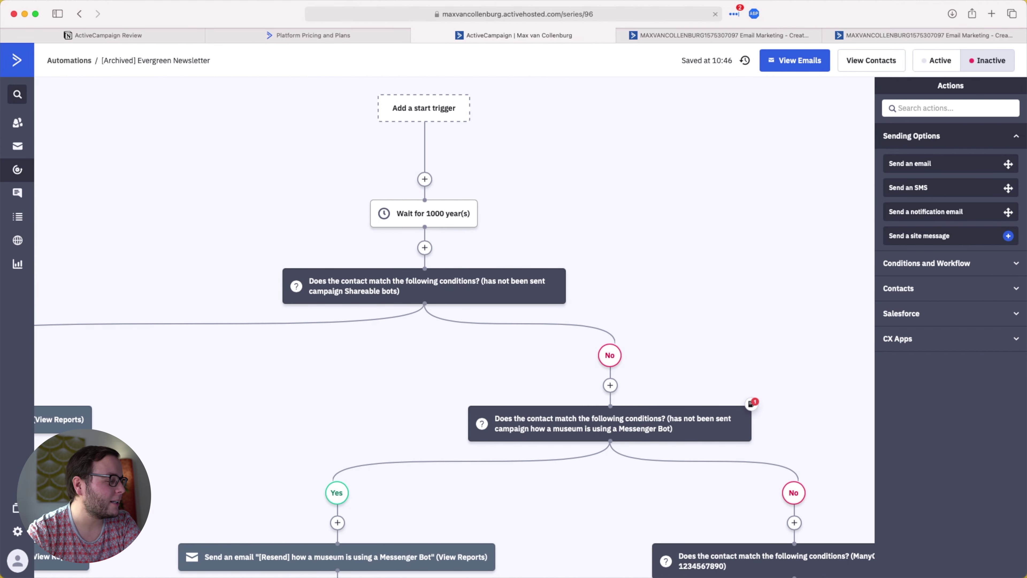
pyautogui.scroll(-3, 496, 476)
pyautogui.scroll(-5, 497, 475)
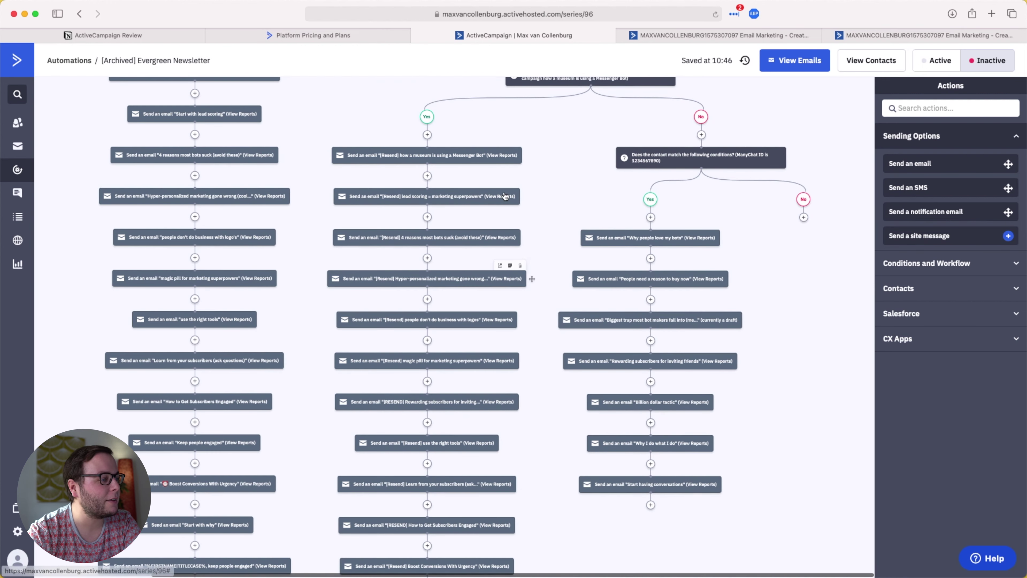
pyautogui.click(783, 67)
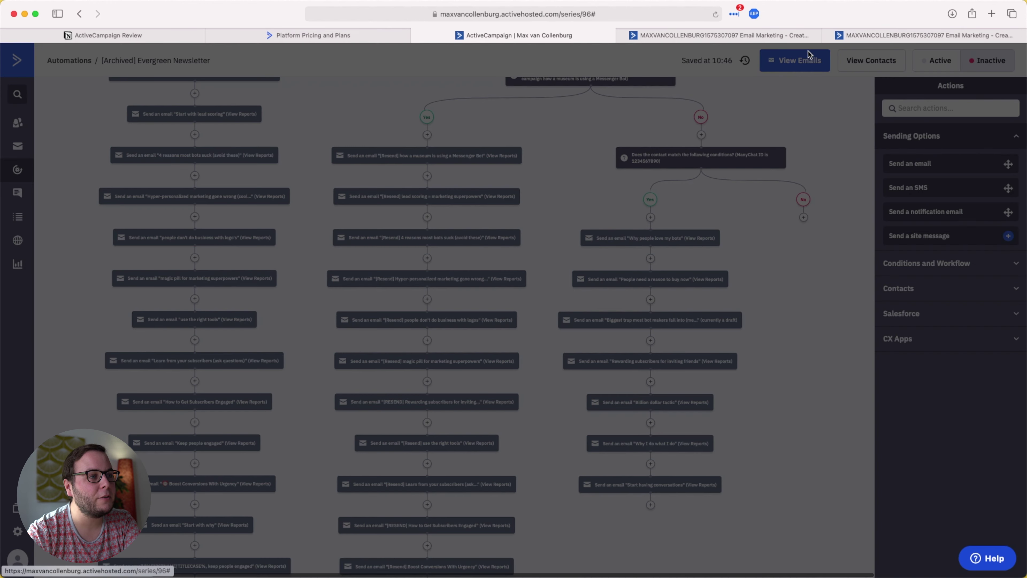
pyautogui.click(510, 210)
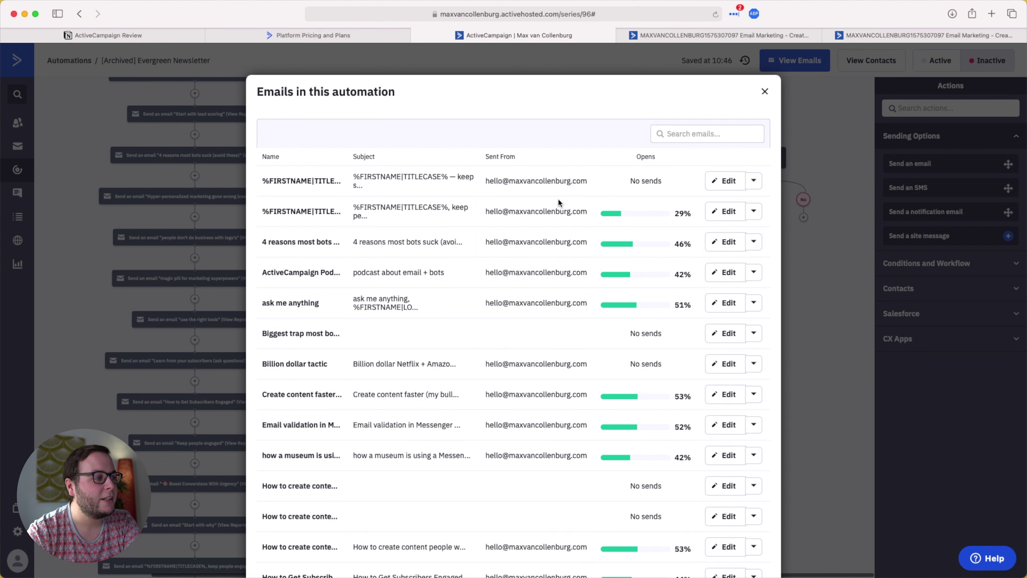
# Examine the open rates of the emails in this automation, including the opens-to-sends counts of individual emails
pyautogui.moveTo(617, 212)
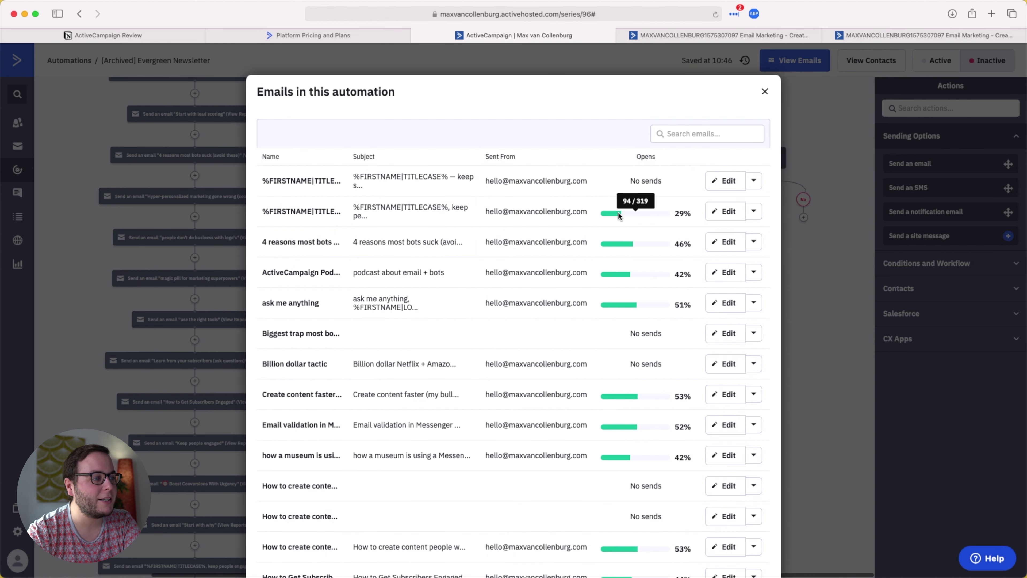
pyautogui.moveTo(616, 273)
pyautogui.scroll(-3, 612, 308)
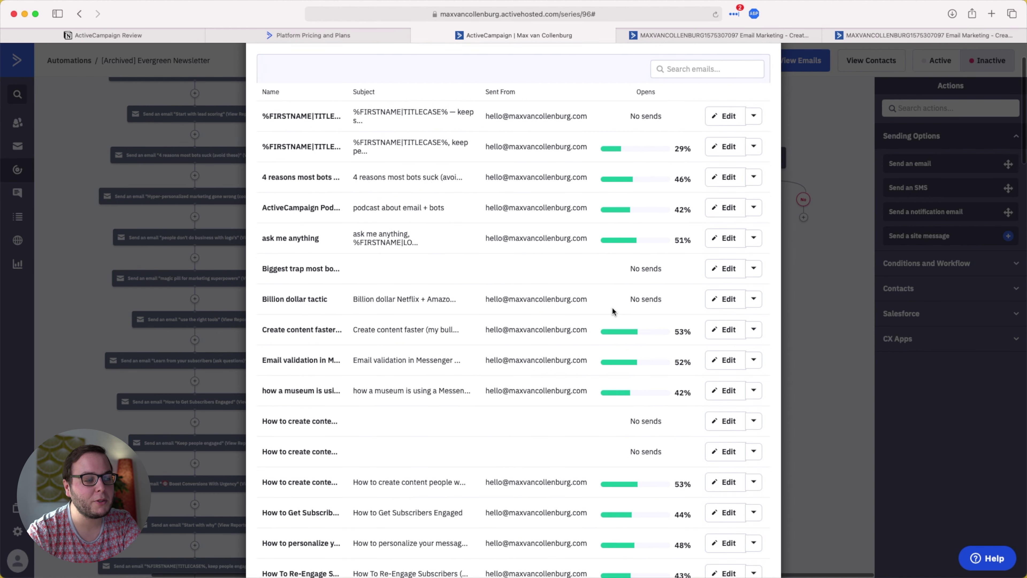
pyautogui.moveTo(610, 327)
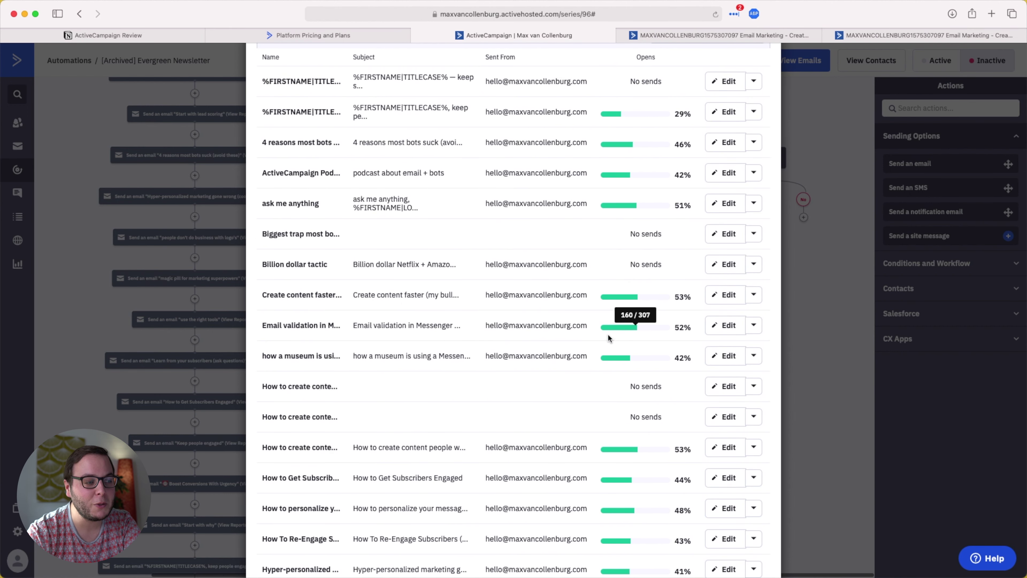
pyautogui.scroll(-3, 609, 356)
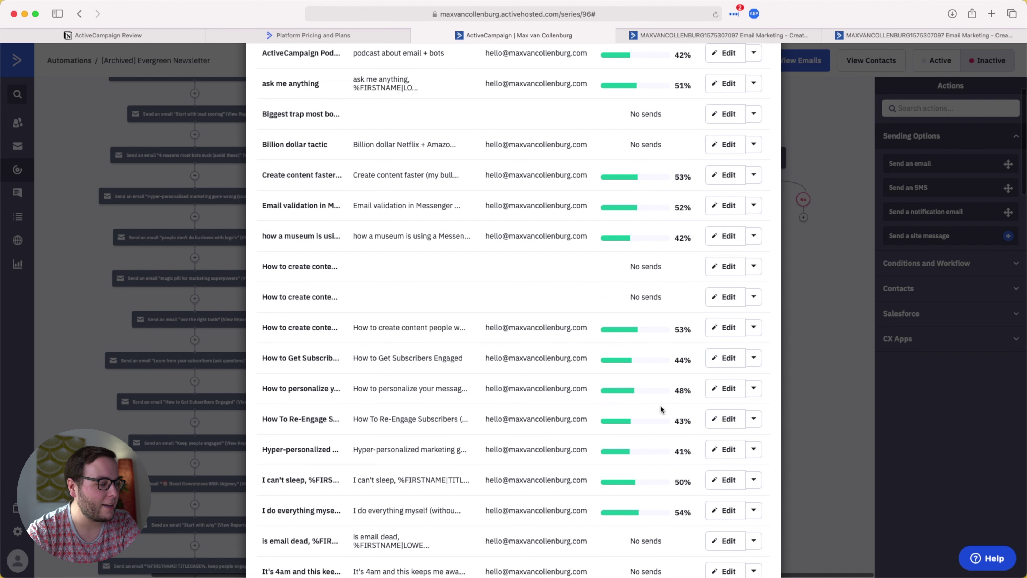
pyautogui.scroll(-4, 660, 409)
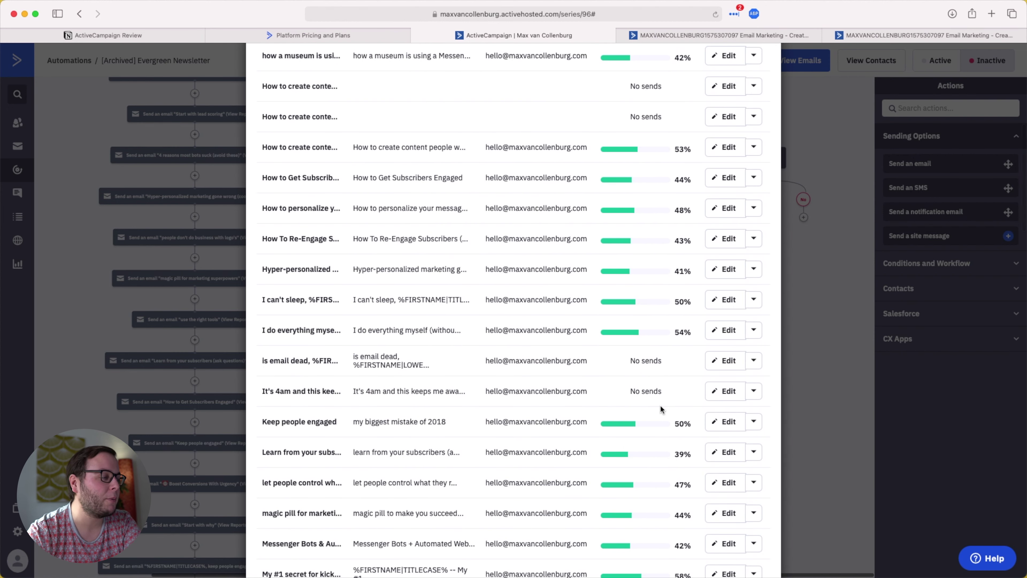
pyautogui.scroll(4, 660, 408)
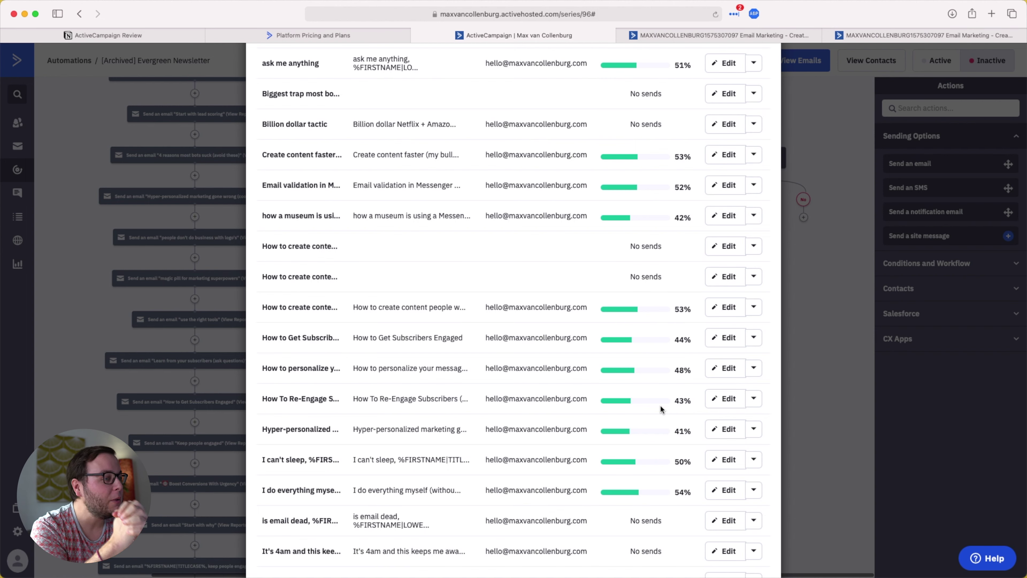
# Check the friendly pricing point in the Notion notes against the pricing page's monthly and yearly prices for 1,000 contacts
pyautogui.click(107, 35)
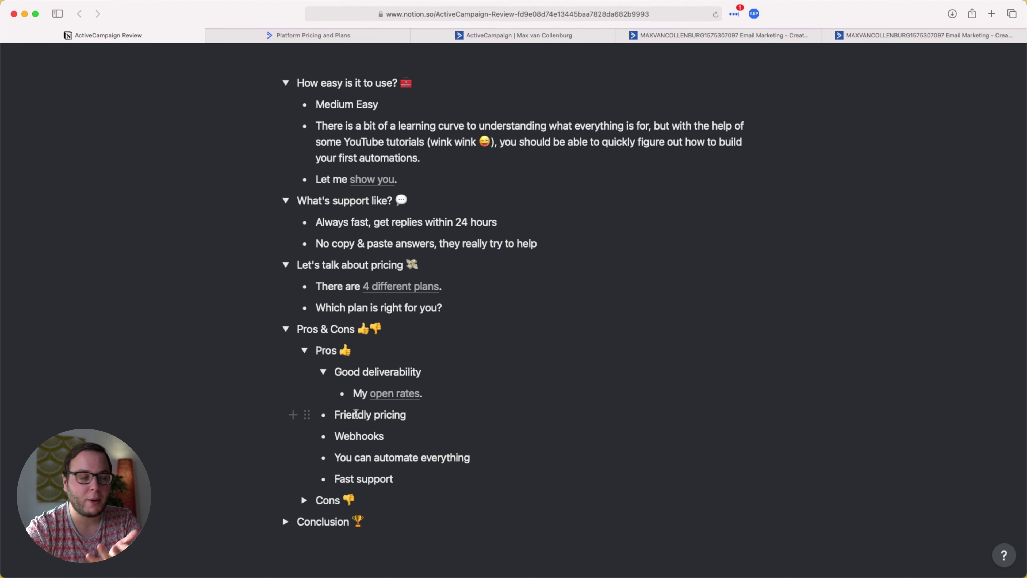
pyautogui.click(314, 35)
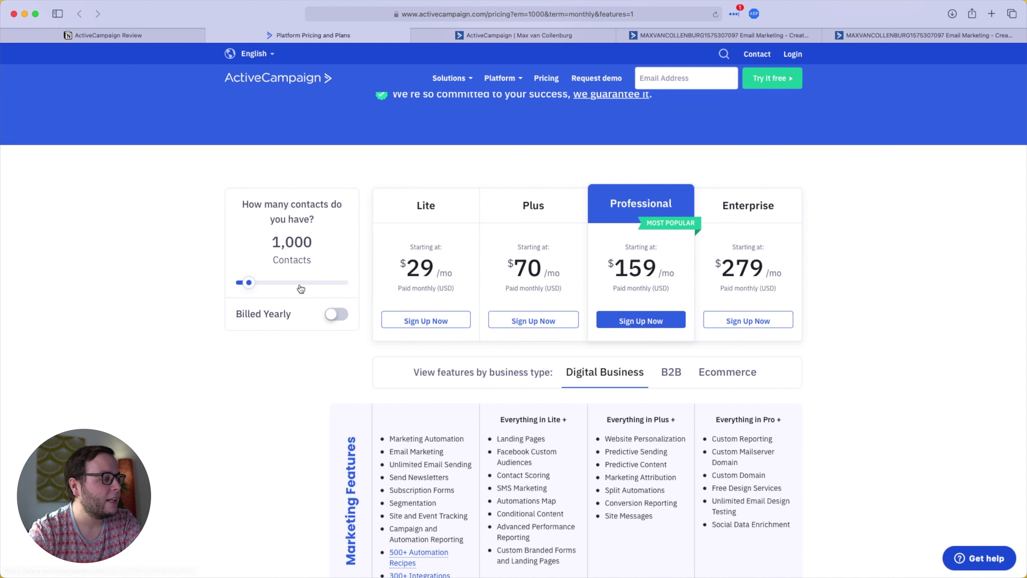
pyautogui.moveTo(249, 288)
pyautogui.mouseDown()
pyautogui.moveTo(234, 290)
pyautogui.moveTo(248, 290)
pyautogui.mouseUp()
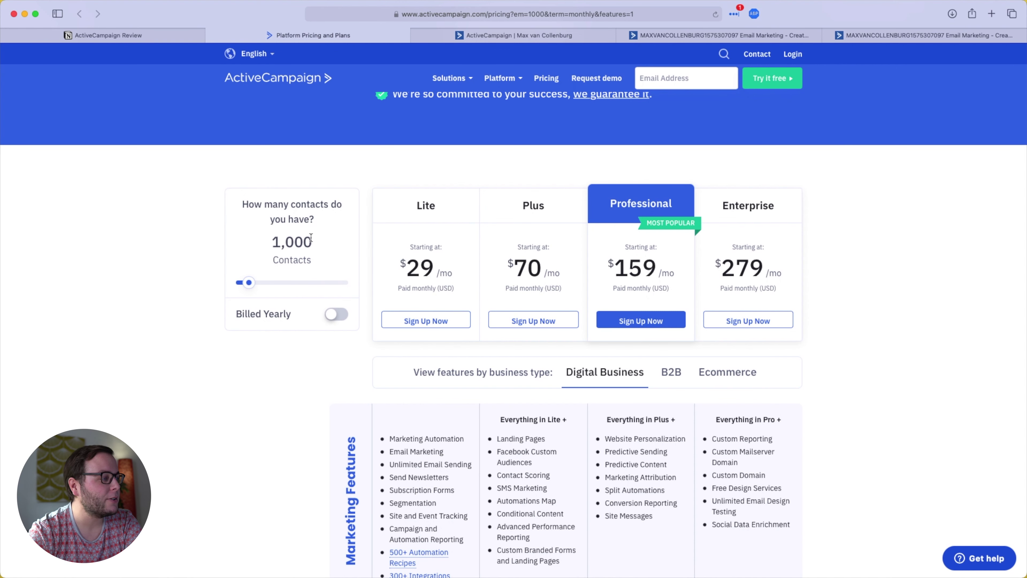
pyautogui.click(337, 314)
pyautogui.click(337, 315)
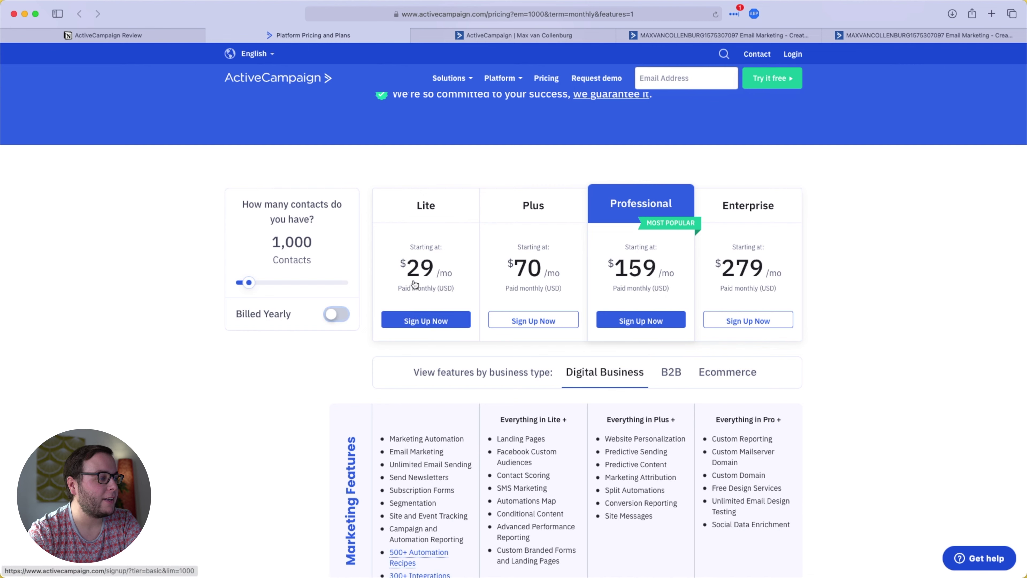
pyautogui.click(335, 315)
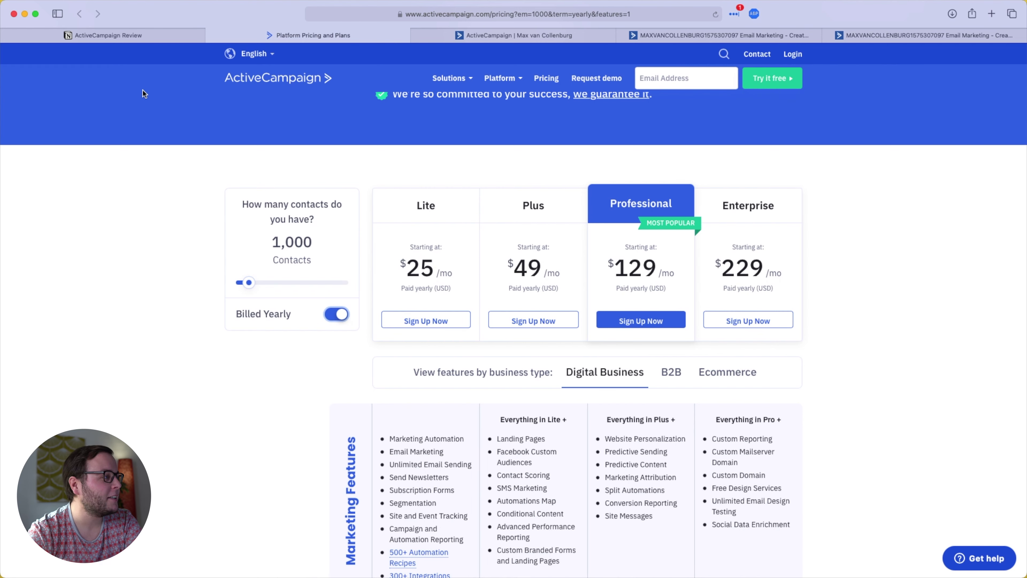
# Return to the Notion review notes and expand the "Cons" list under "Pros & Cons"
pyautogui.click(140, 35)
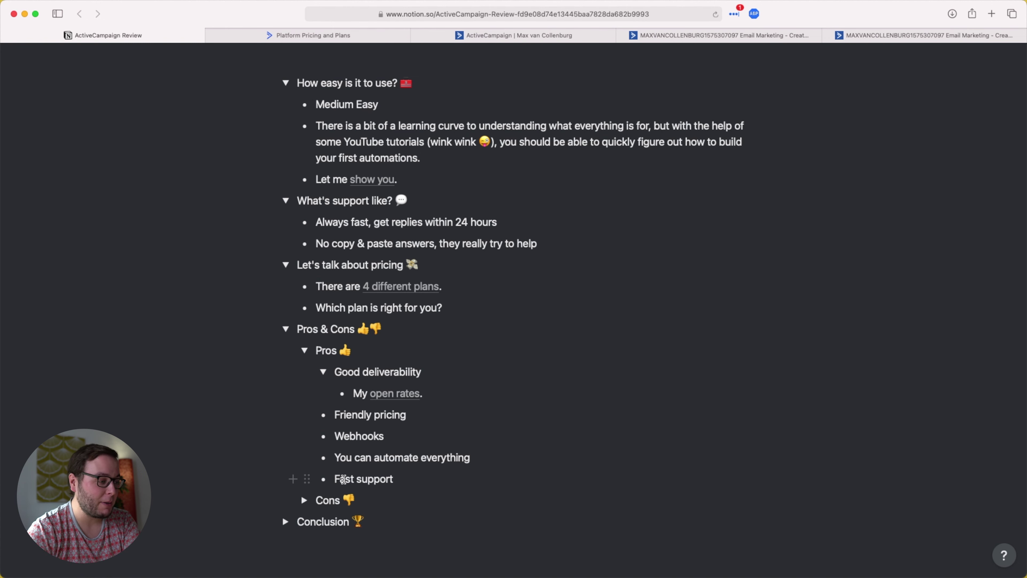
pyautogui.scroll(-1, 344, 479)
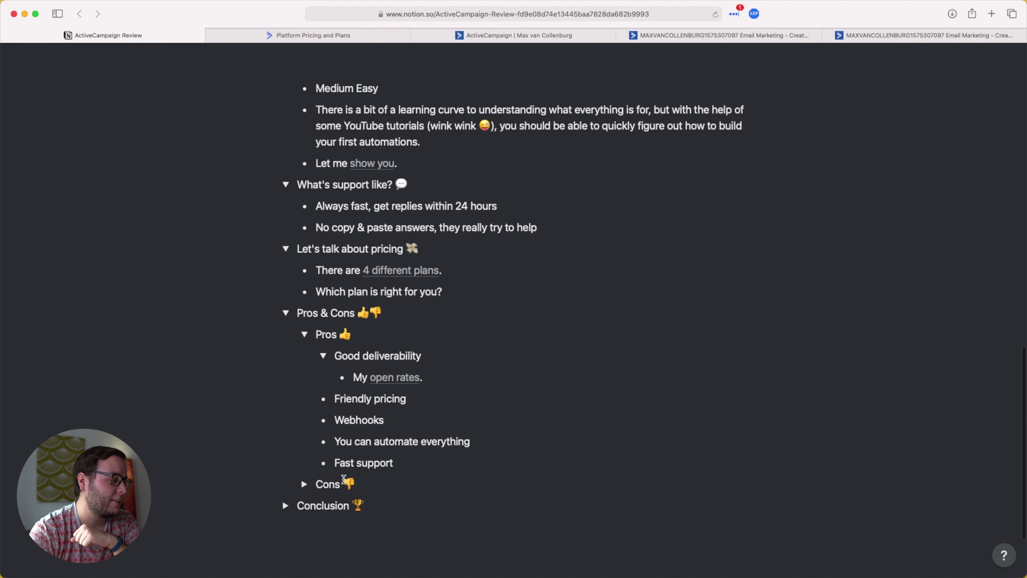
pyautogui.click(304, 484)
pyautogui.scroll(-1, 370, 465)
pyautogui.scroll(-3, 371, 465)
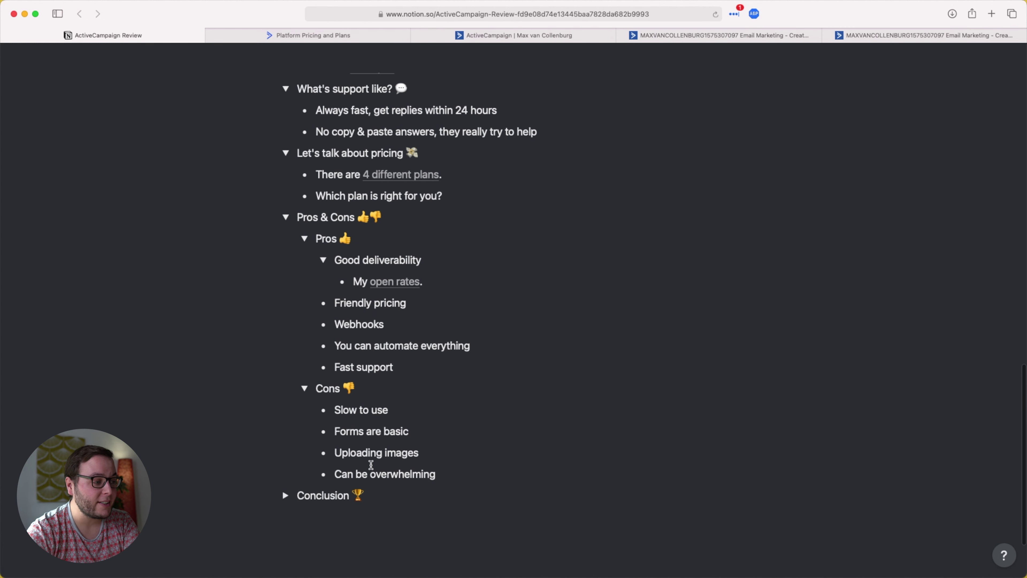